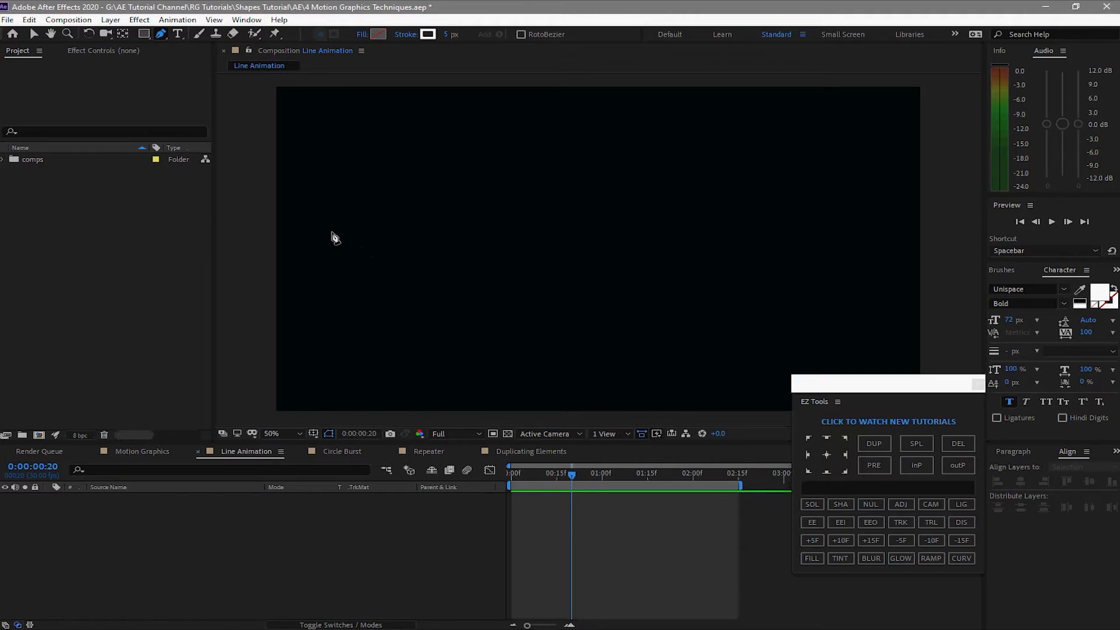
Draw an open, wavy four-point curve with the Pen tool across most of the composition's width.
{"action": "left_click", "coordinate": [301, 224]}
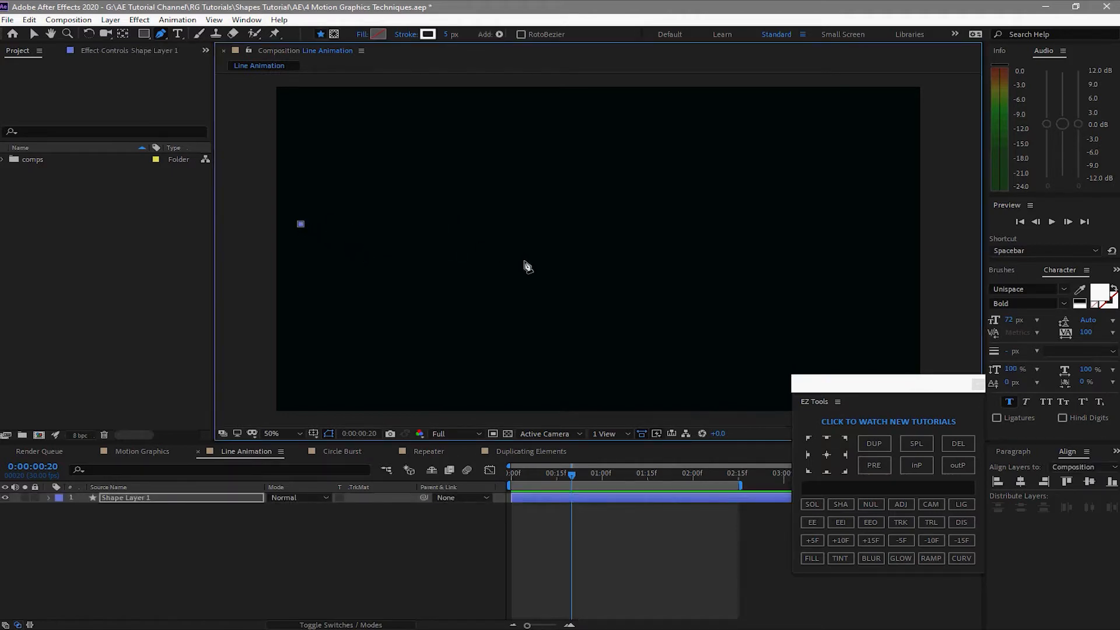
{"action": "left_click_drag", "start_coordinate": [552, 297], "coordinate": [587, 382]}
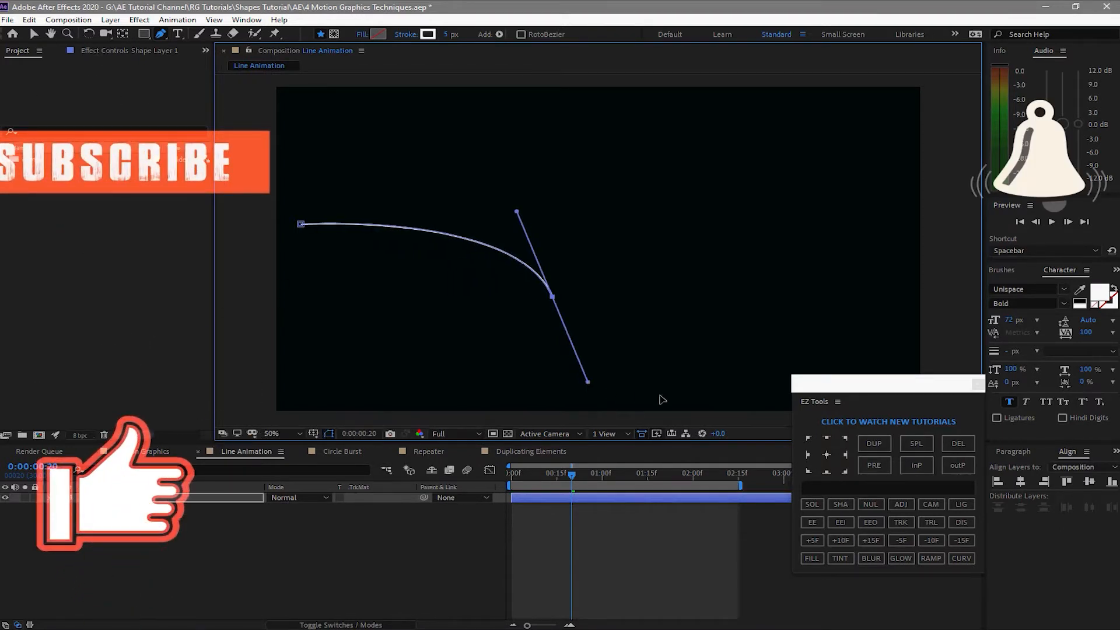
{"action": "left_click", "coordinate": [685, 396]}
{"action": "left_click_drag", "start_coordinate": [725, 398], "coordinate": [777, 389]}
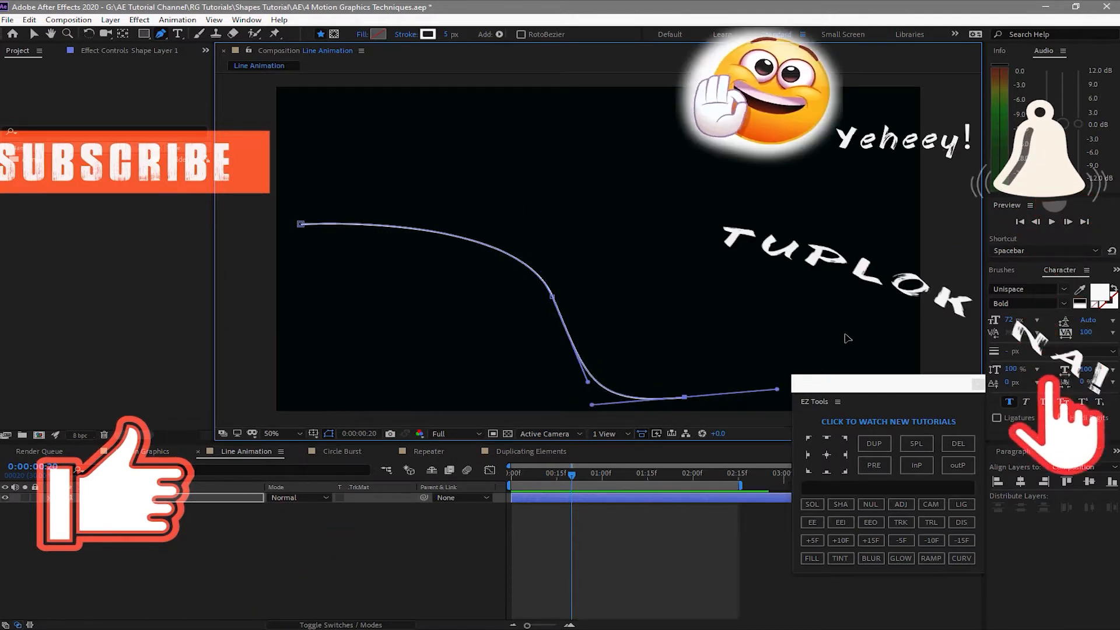
{"action": "left_click_drag", "start_coordinate": [882, 271], "coordinate": [957, 293]}
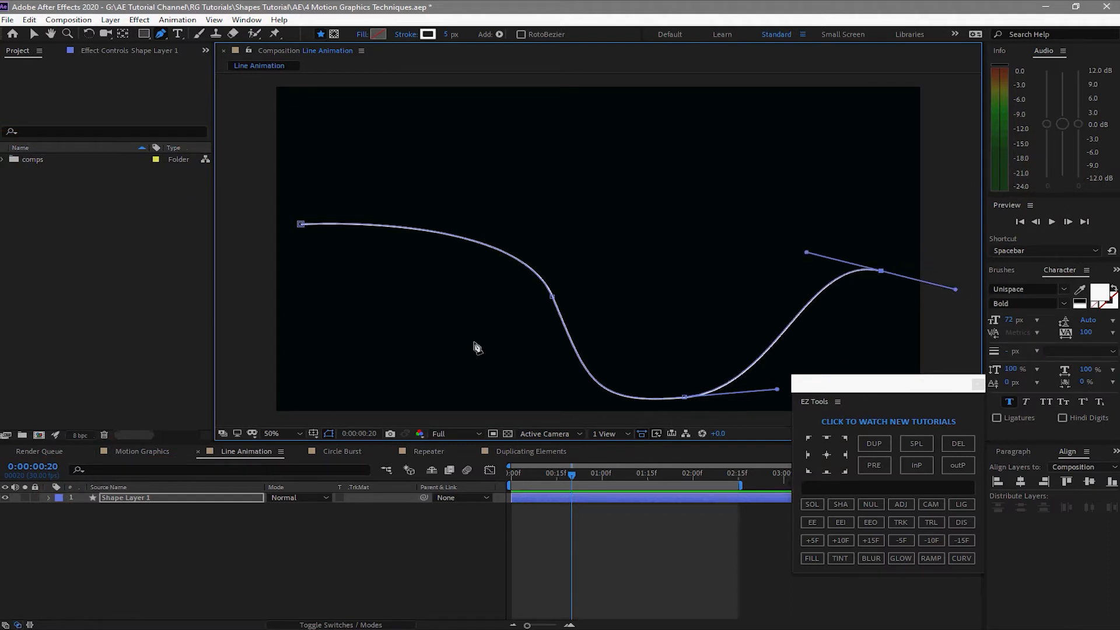
Add Trim Paths to the curve's shape layer and reveal its Start, End and Offset properties.
{"action": "double_click", "coordinate": [173, 500]}
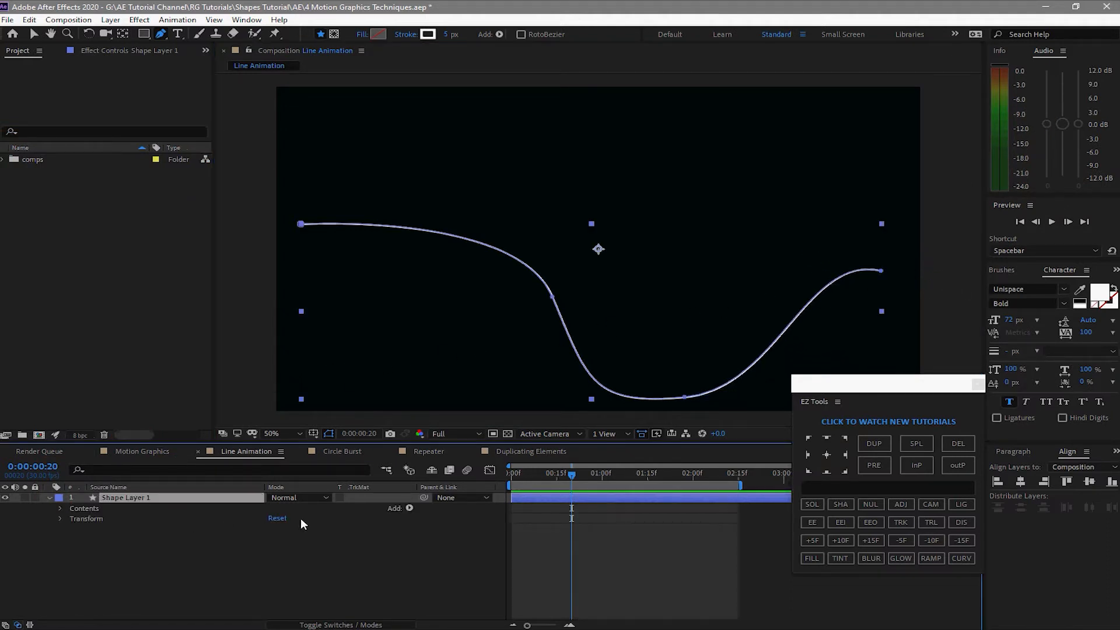
{"action": "left_click", "coordinate": [410, 507]}
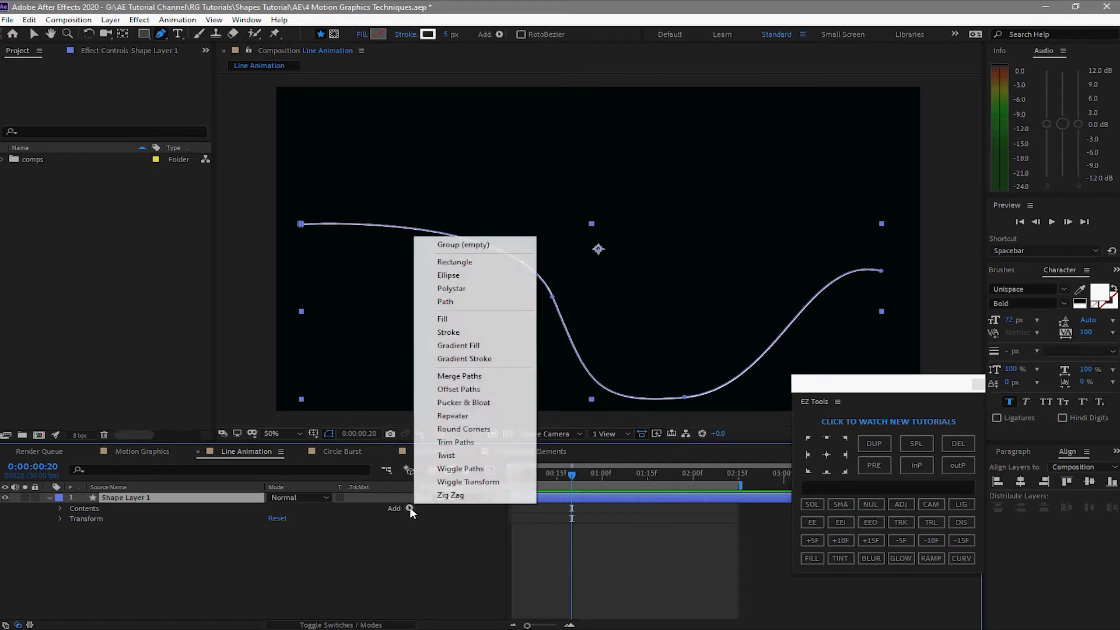
{"action": "left_click", "coordinate": [459, 447]}
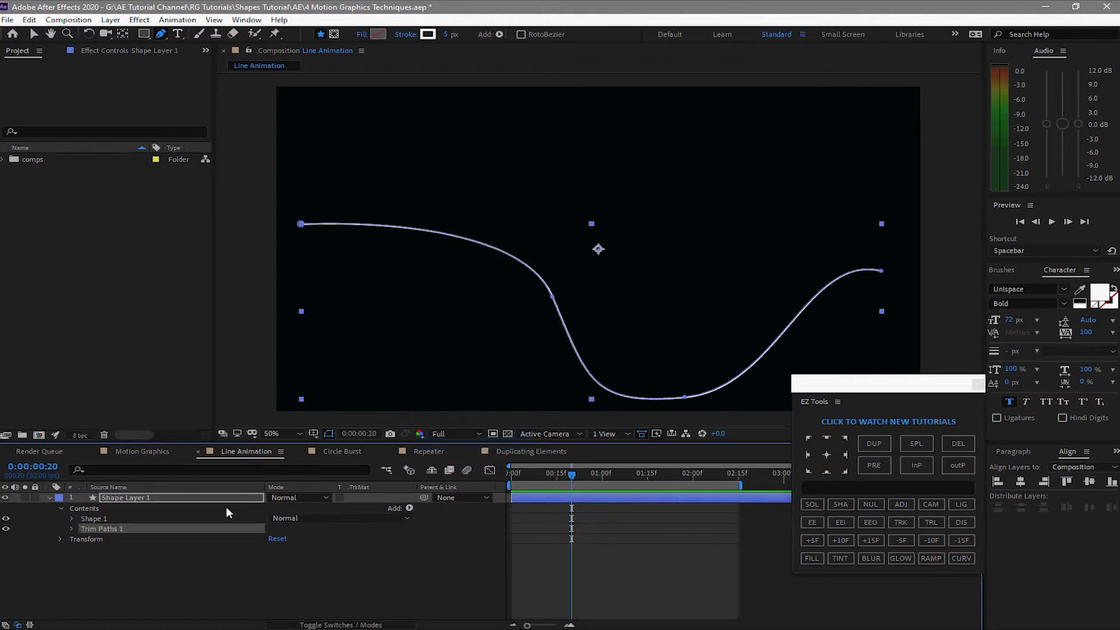
{"action": "left_click", "coordinate": [72, 529]}
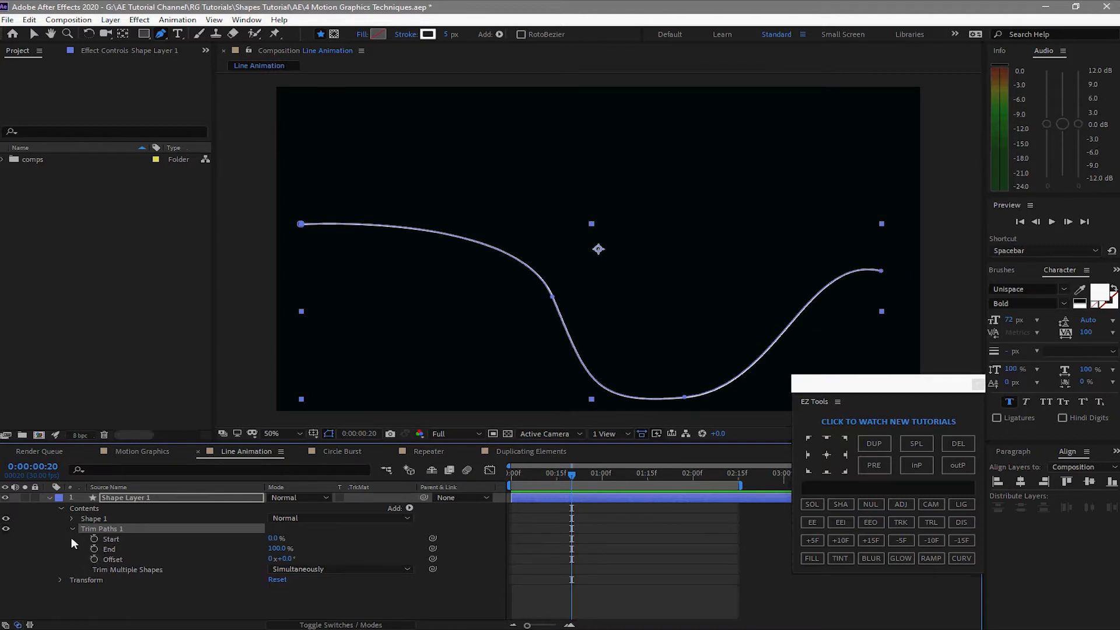
Set the line cap of the curve's stroke to Round Cap.
{"action": "left_click", "coordinate": [72, 517]}
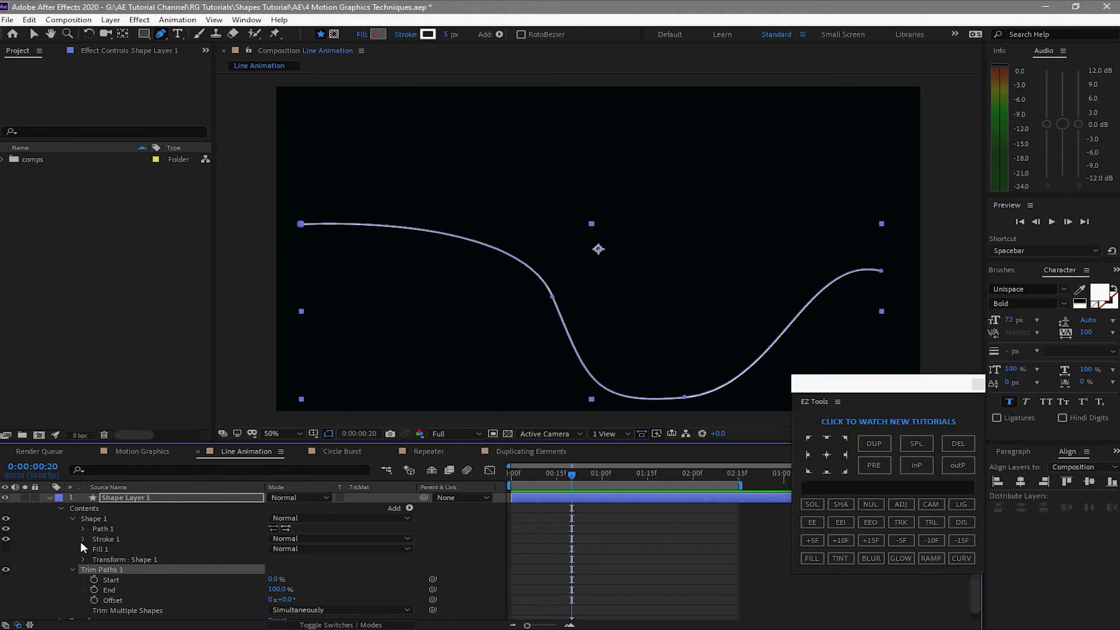
{"action": "left_click", "coordinate": [80, 541]}
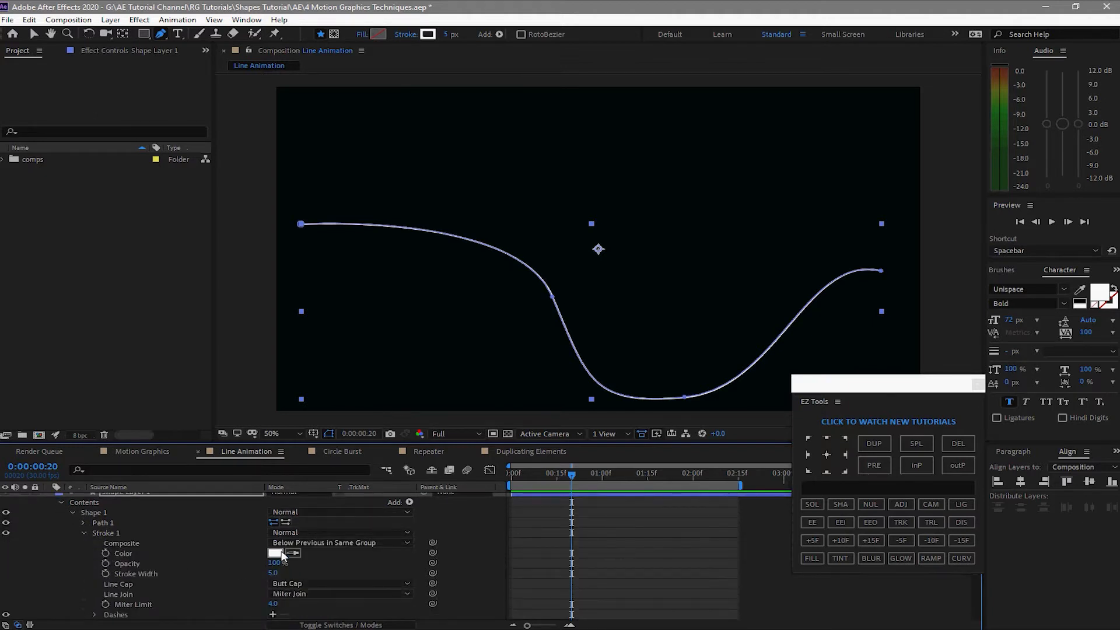
{"action": "left_click", "coordinate": [404, 586]}
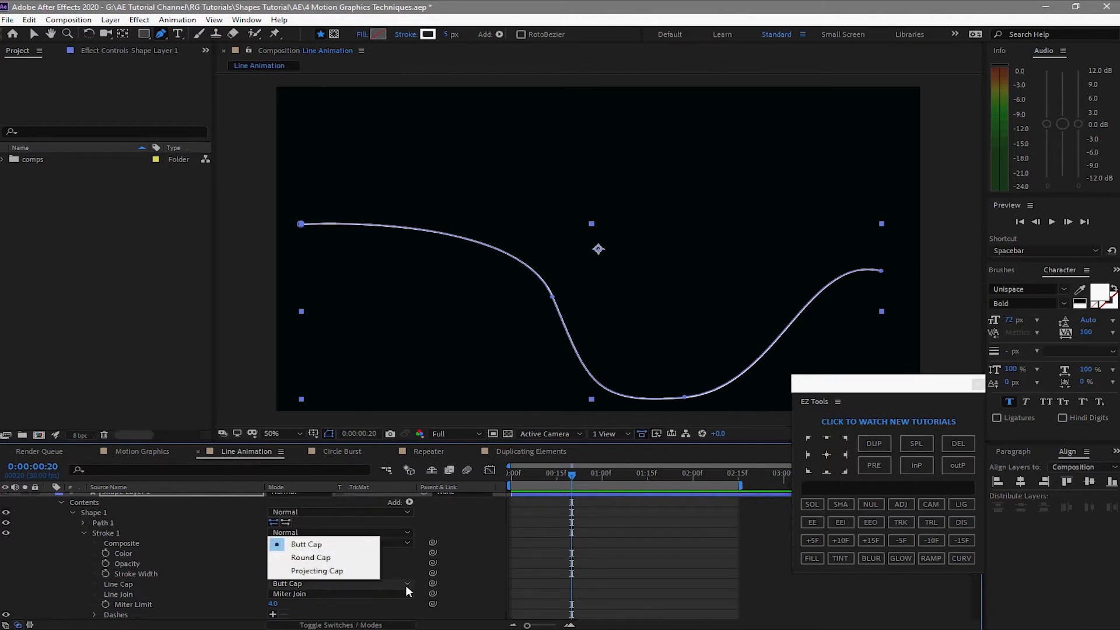
{"action": "left_click", "coordinate": [362, 558]}
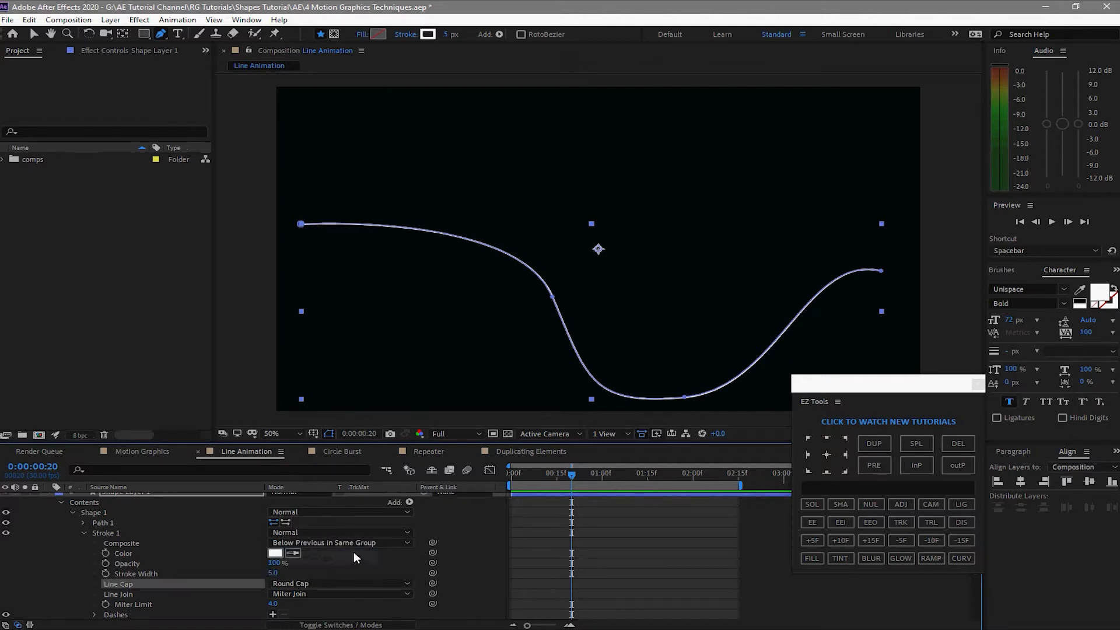
{"action": "left_click", "coordinate": [86, 530]}
{"action": "left_click", "coordinate": [84, 533]}
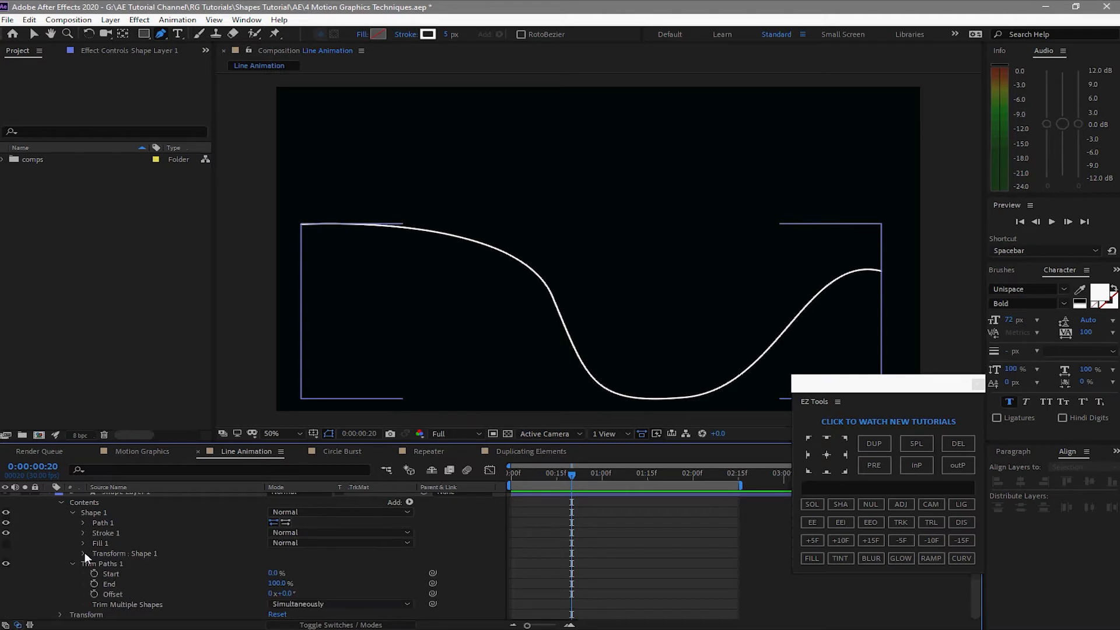
Keyframe the Trim Paths End from 0% at 0:00:00:00 to 100% at 0:00:02:00.
{"action": "left_click_drag", "start_coordinate": [566, 473], "coordinate": [470, 477]}
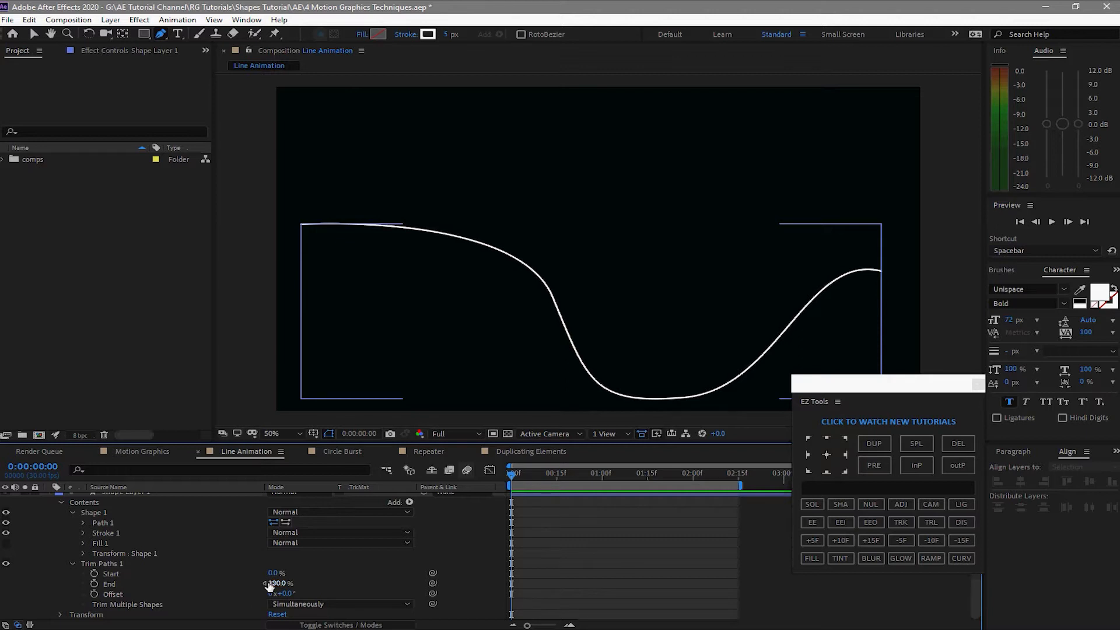
{"action": "left_click_drag", "start_coordinate": [270, 585], "coordinate": [41, 585]}
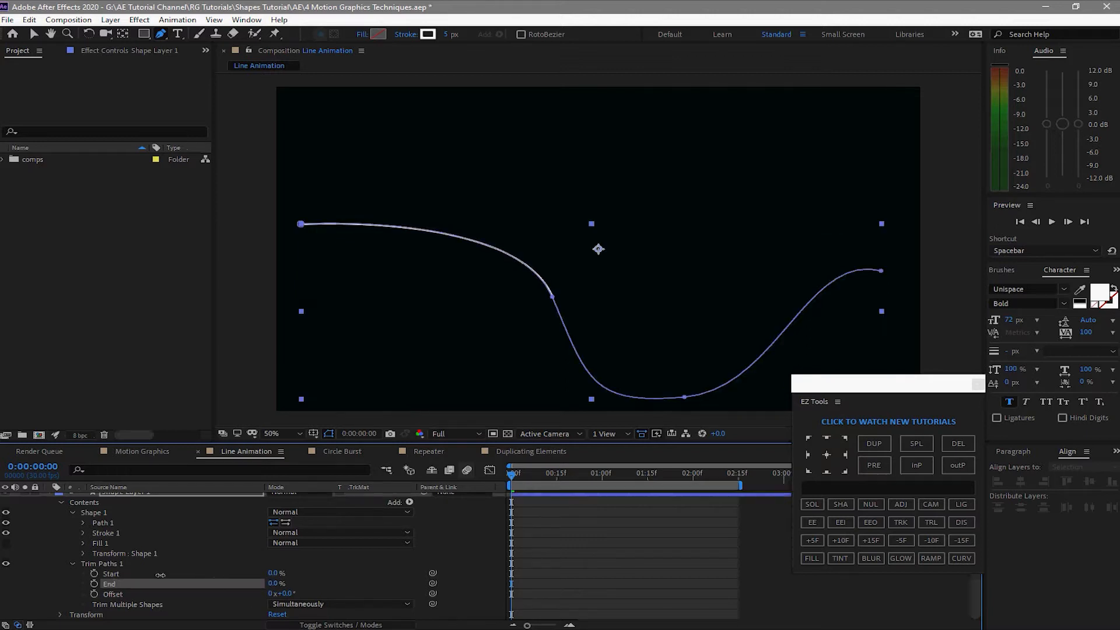
{"action": "left_click", "coordinate": [94, 584]}
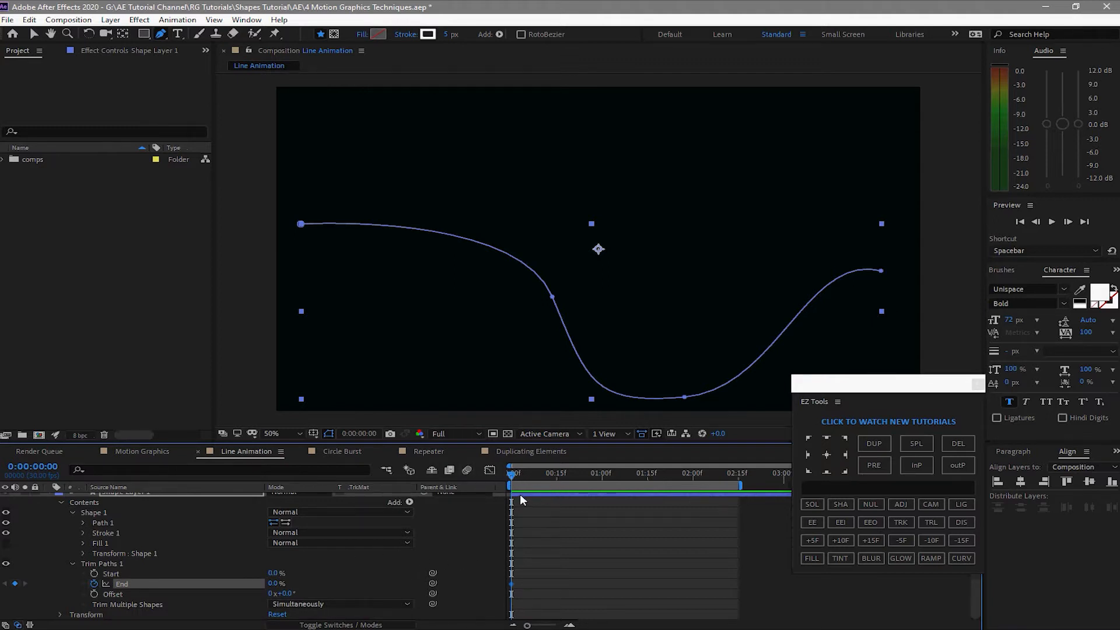
{"action": "left_click_drag", "start_coordinate": [517, 474], "coordinate": [693, 478]}
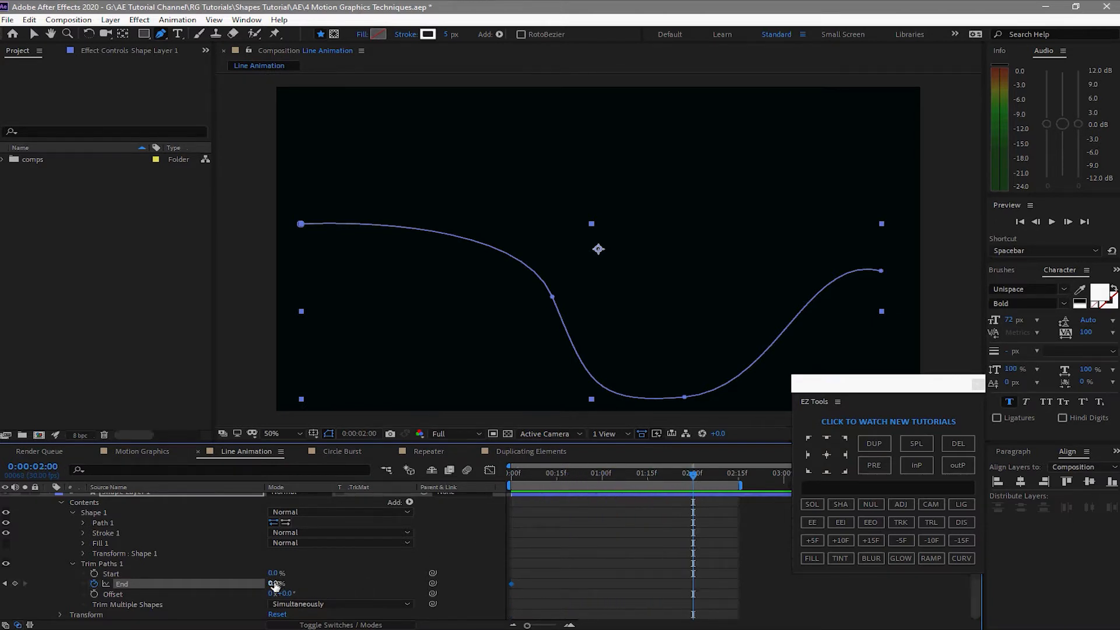
{"action": "left_click_drag", "start_coordinate": [269, 584], "coordinate": [417, 582]}
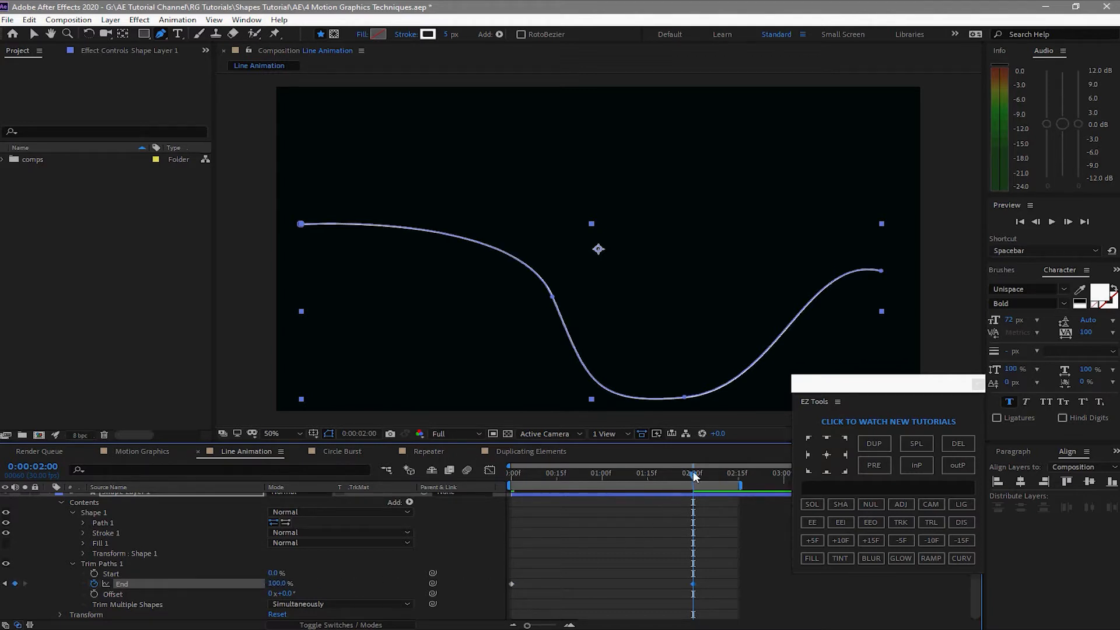
Keyframe the Trim Paths Start from 0% at 0:00:00:10 to 100% at 0:00:02:10.
{"action": "left_click_drag", "start_coordinate": [694, 476], "coordinate": [542, 457]}
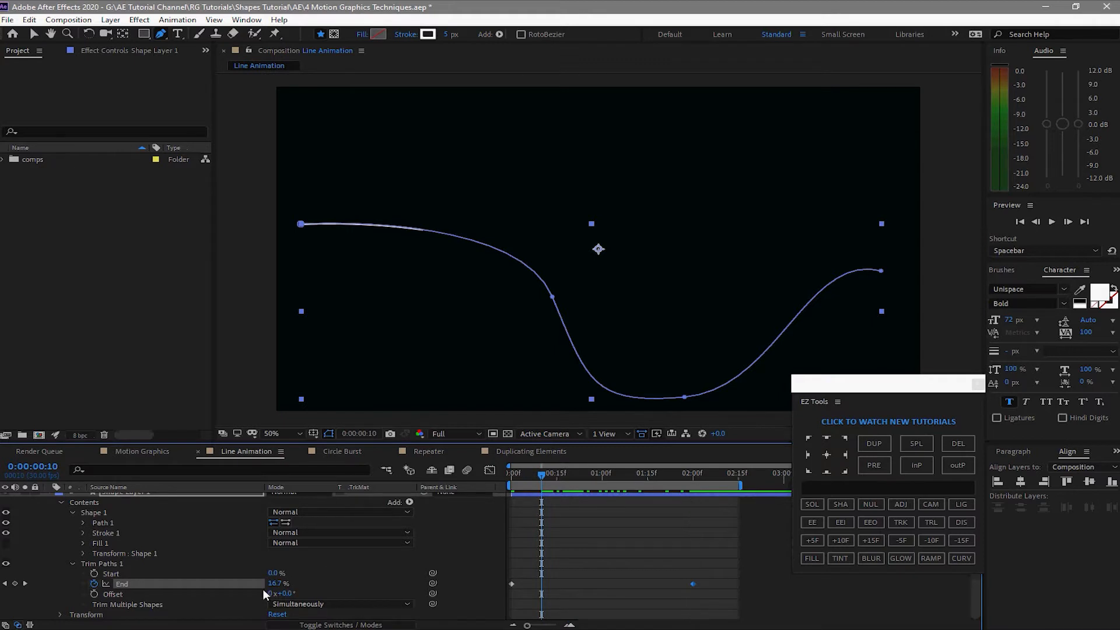
{"action": "left_click", "coordinate": [93, 573]}
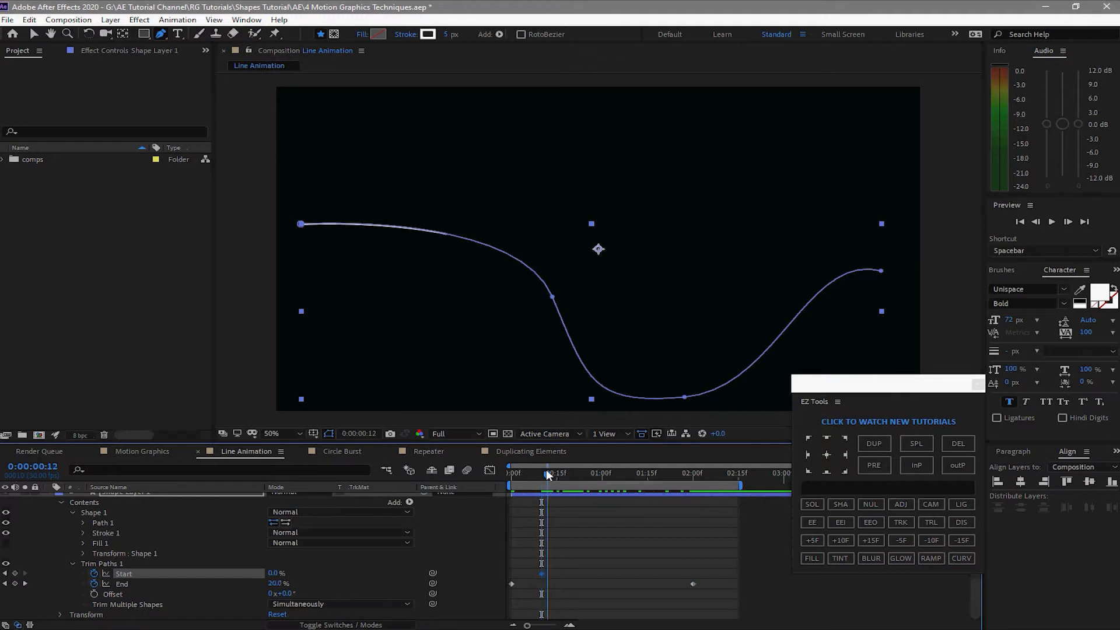
{"action": "left_click_drag", "start_coordinate": [546, 469], "coordinate": [717, 493]}
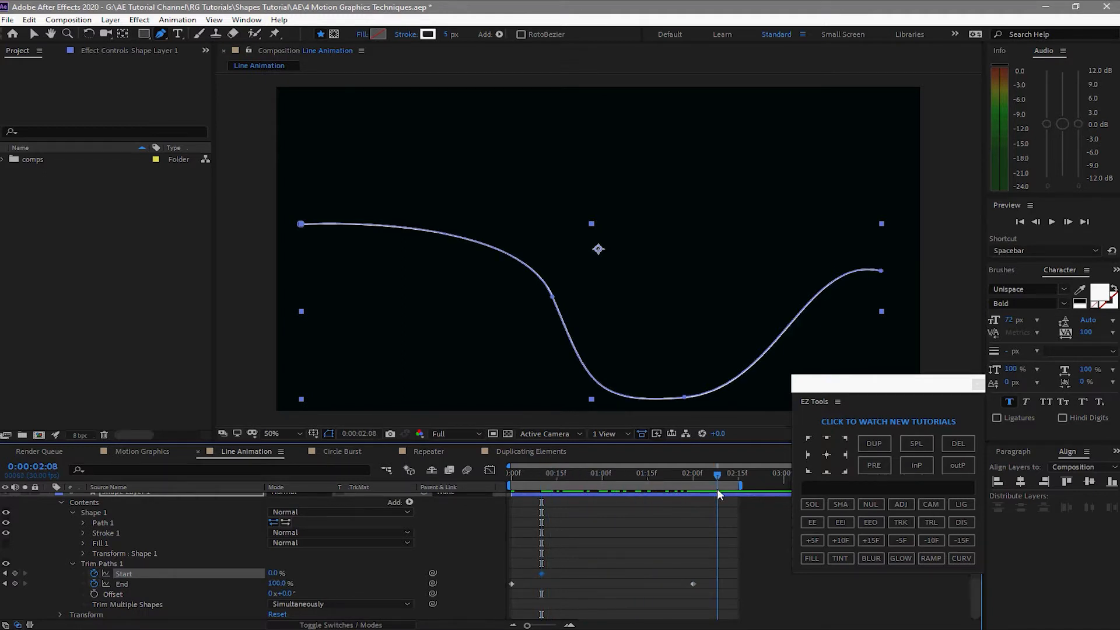
{"action": "left_click_drag", "start_coordinate": [717, 493], "coordinate": [723, 493]}
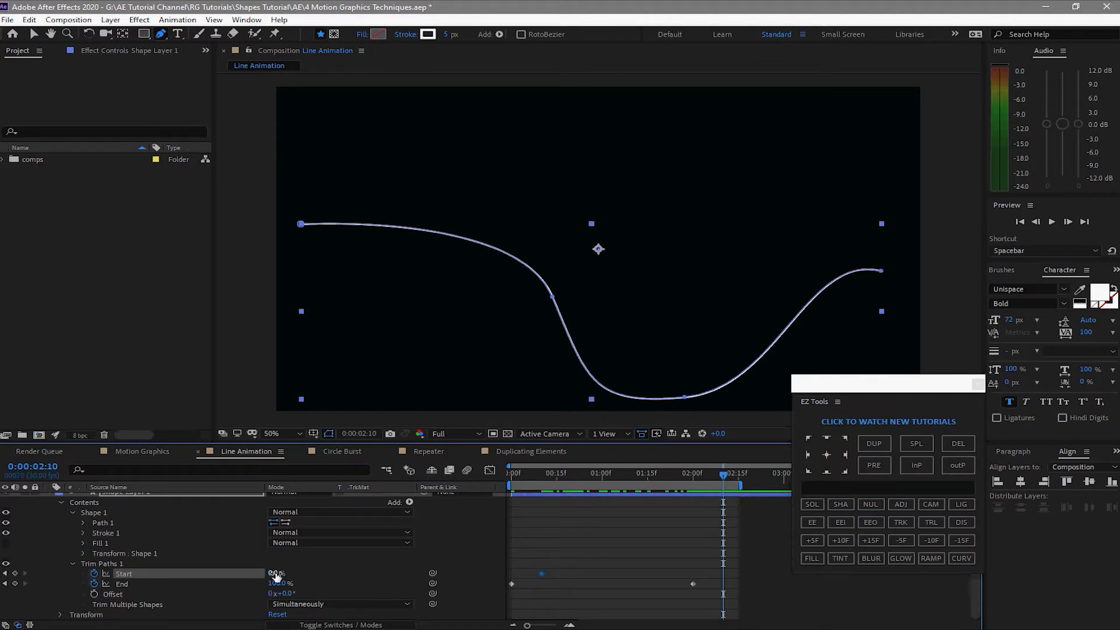
{"action": "left_click_drag", "start_coordinate": [272, 574], "coordinate": [939, 350]}
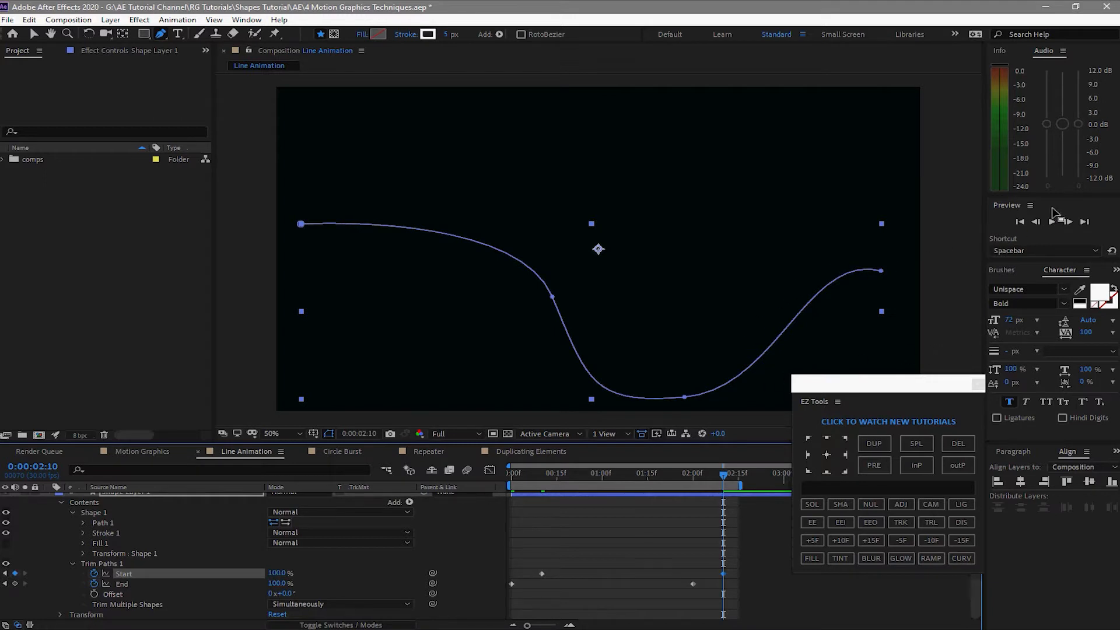
Play the animation preview and apply Easy Ease to all the Start and End keyframes, then collapse the layer.
{"action": "left_click", "coordinate": [1053, 222]}
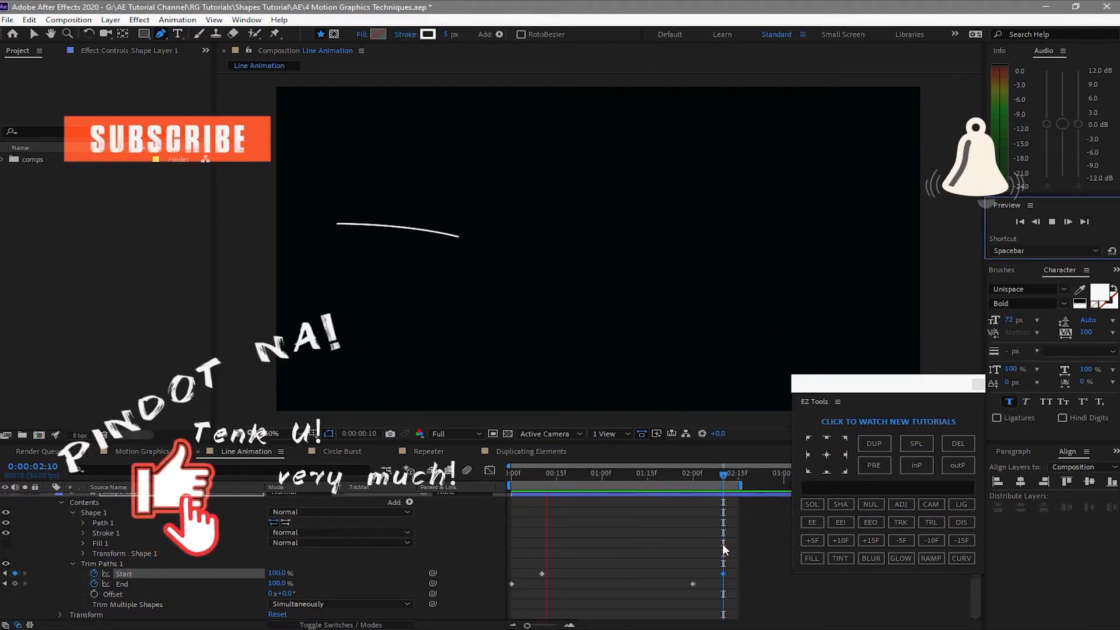
{"action": "left_click_drag", "start_coordinate": [729, 550], "coordinate": [497, 593]}
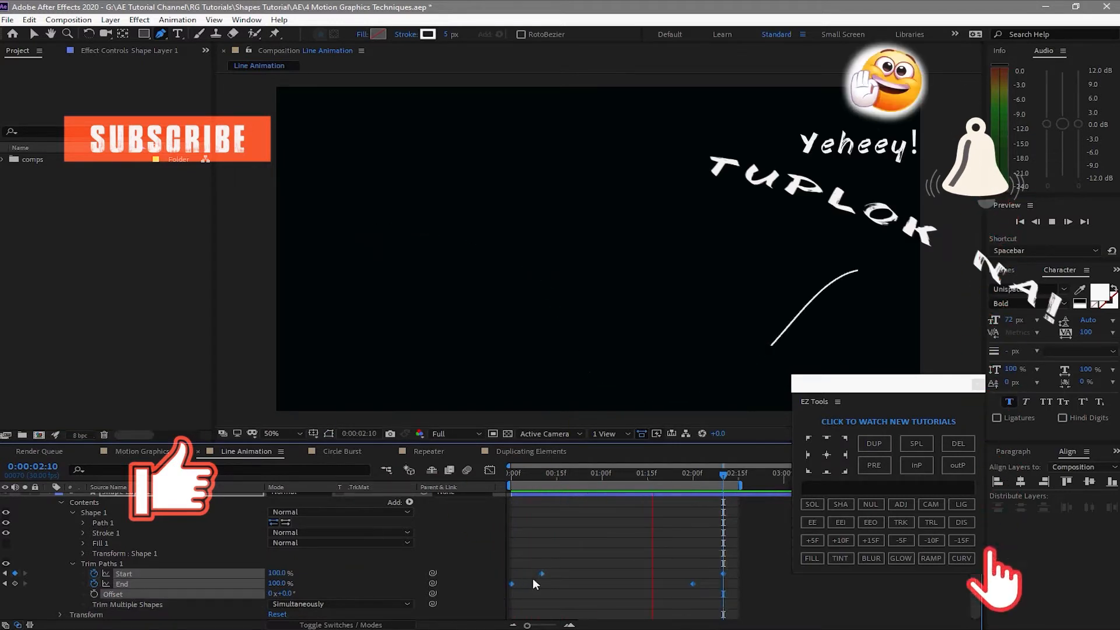
{"action": "left_click", "coordinate": [807, 519]}
{"action": "left_click", "coordinate": [65, 507]}
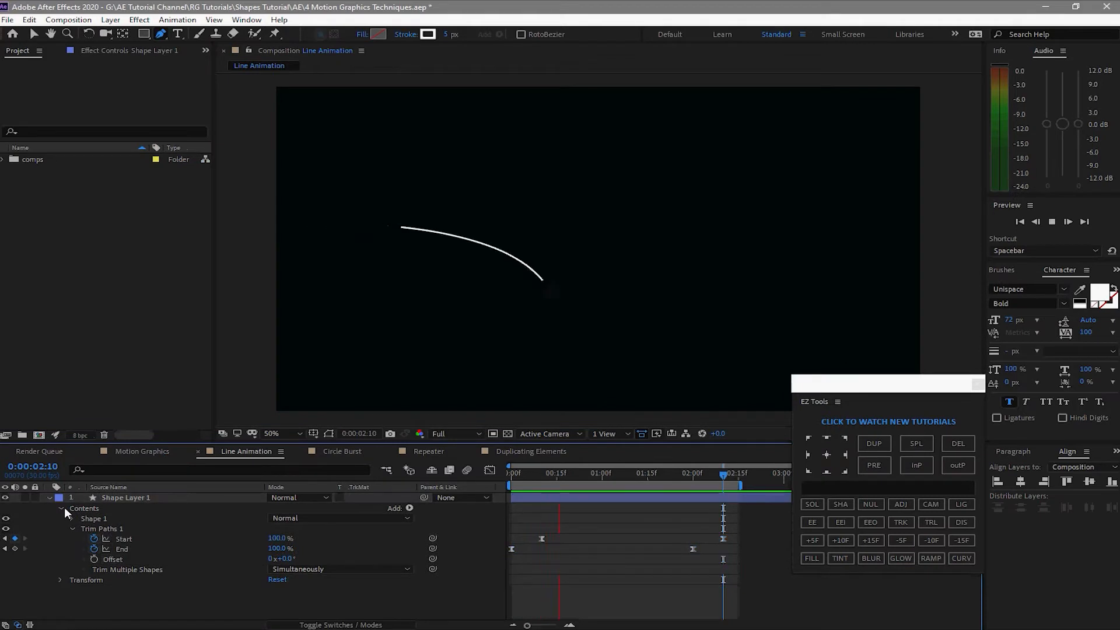
{"action": "left_click", "coordinate": [61, 506]}
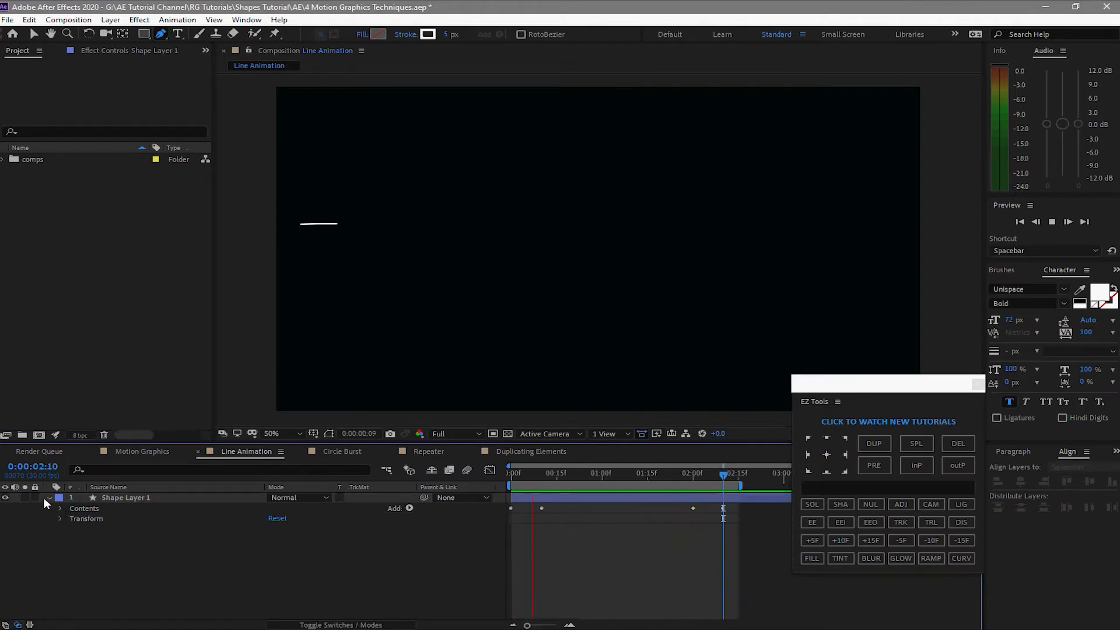
{"action": "left_click", "coordinate": [46, 498]}
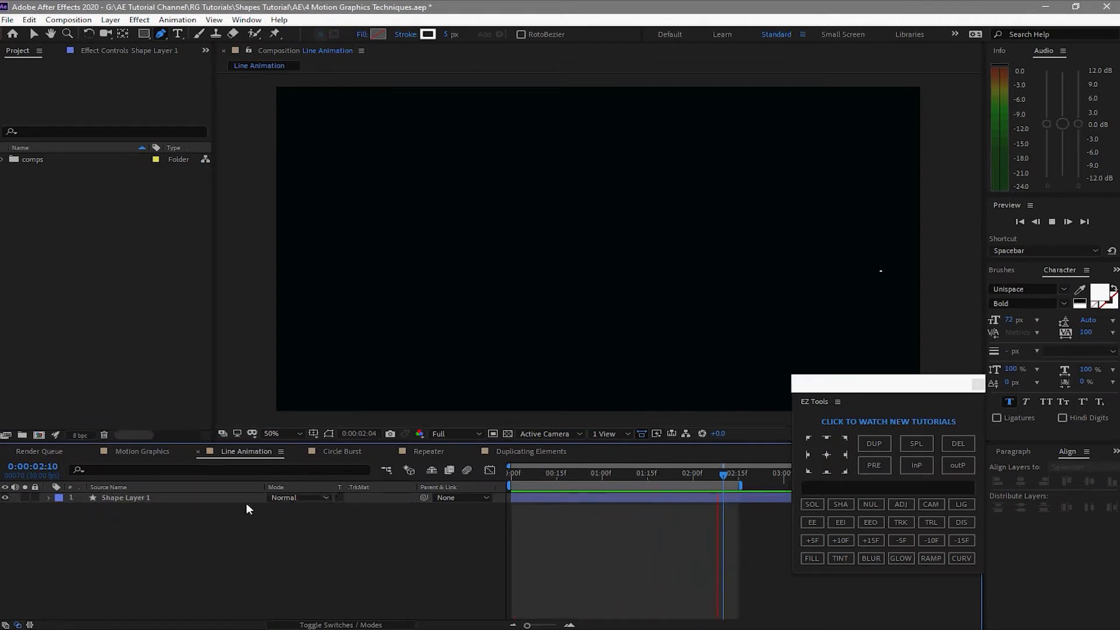
Duplicate the animated line layer and flip the copy vertically.
{"action": "left_click", "coordinate": [139, 496]}
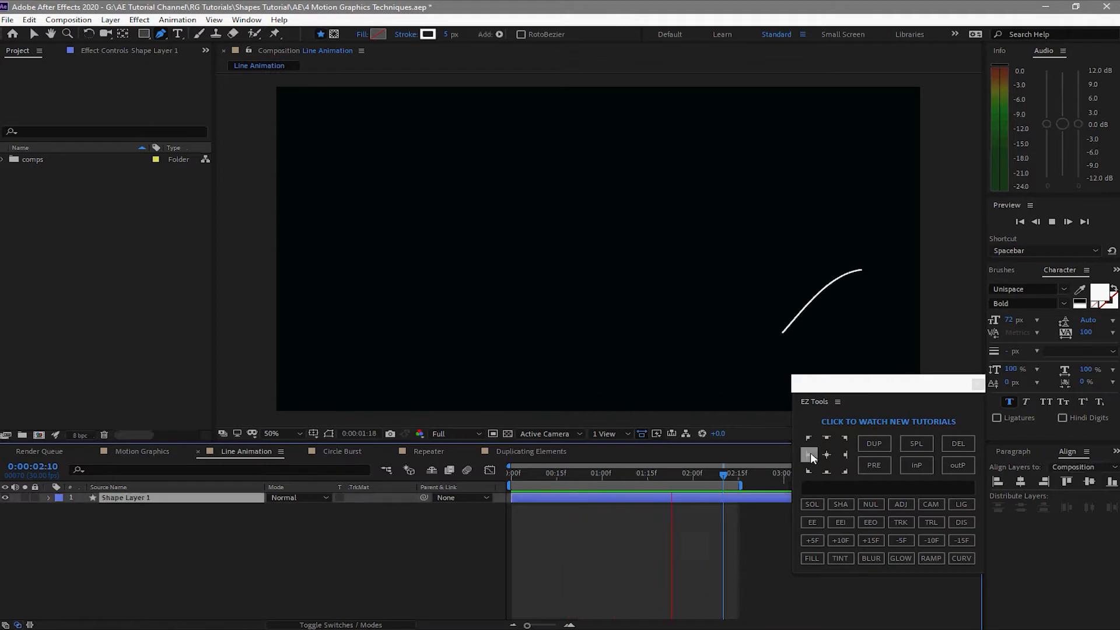
{"action": "left_click", "coordinate": [874, 444]}
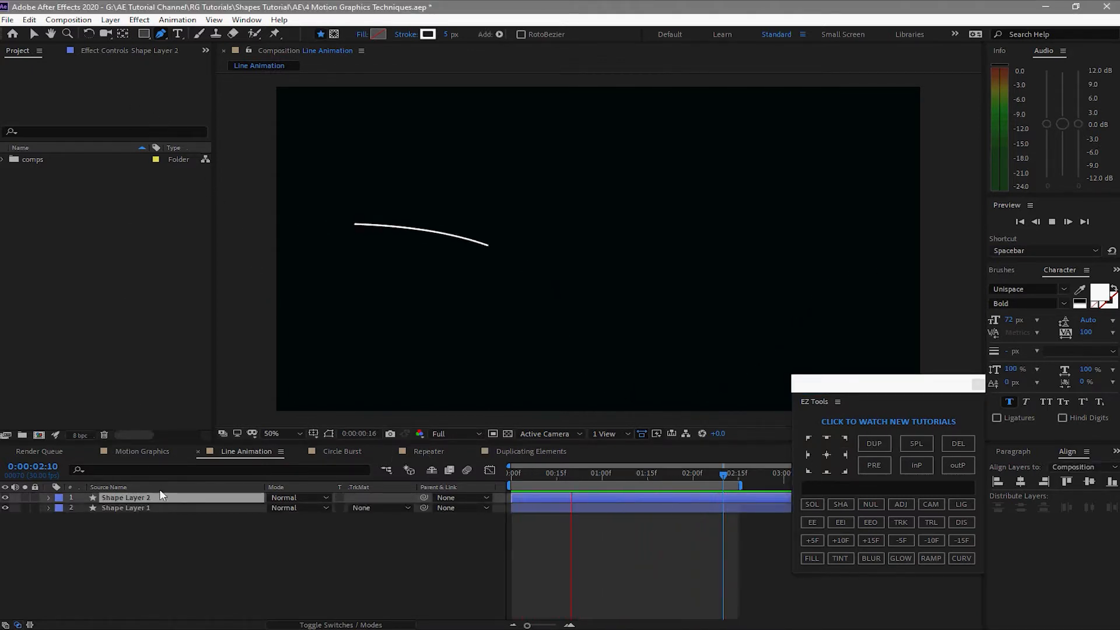
{"action": "left_click", "coordinate": [109, 20]}
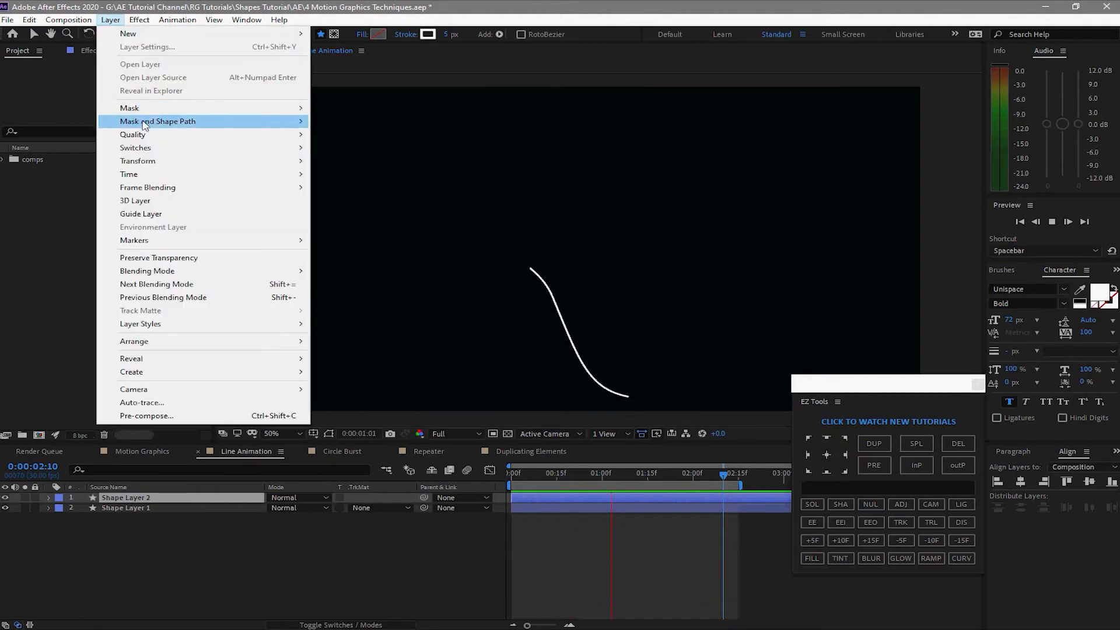
{"action": "mouse_move", "coordinate": [274, 162]}
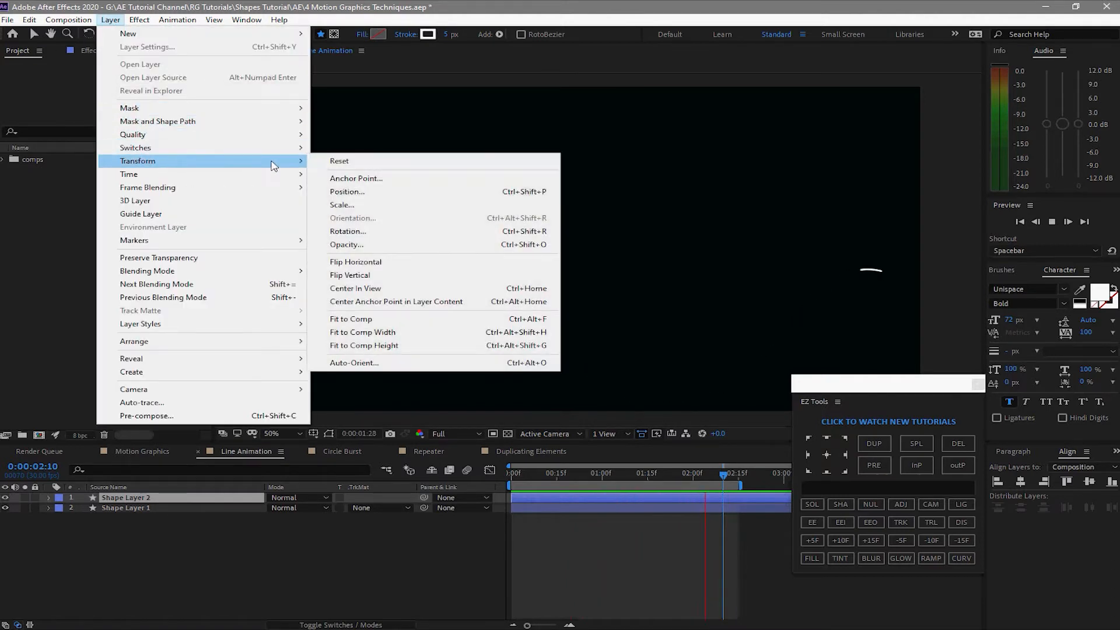
{"action": "left_click", "coordinate": [379, 276]}
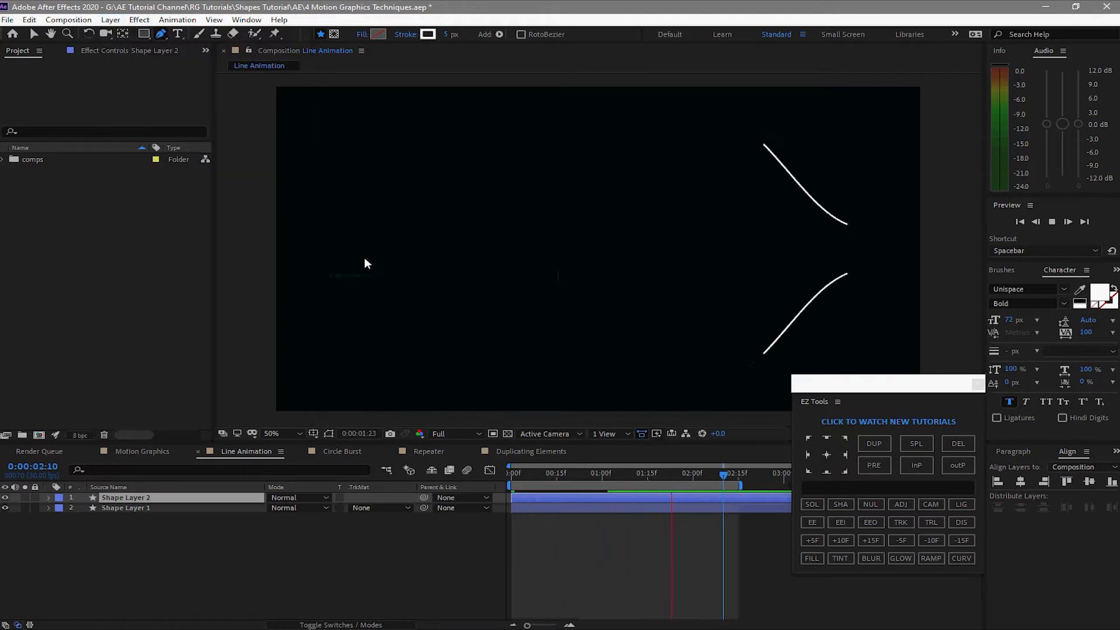
Flip the duplicated line layer horizontally.
{"action": "left_click", "coordinate": [110, 19]}
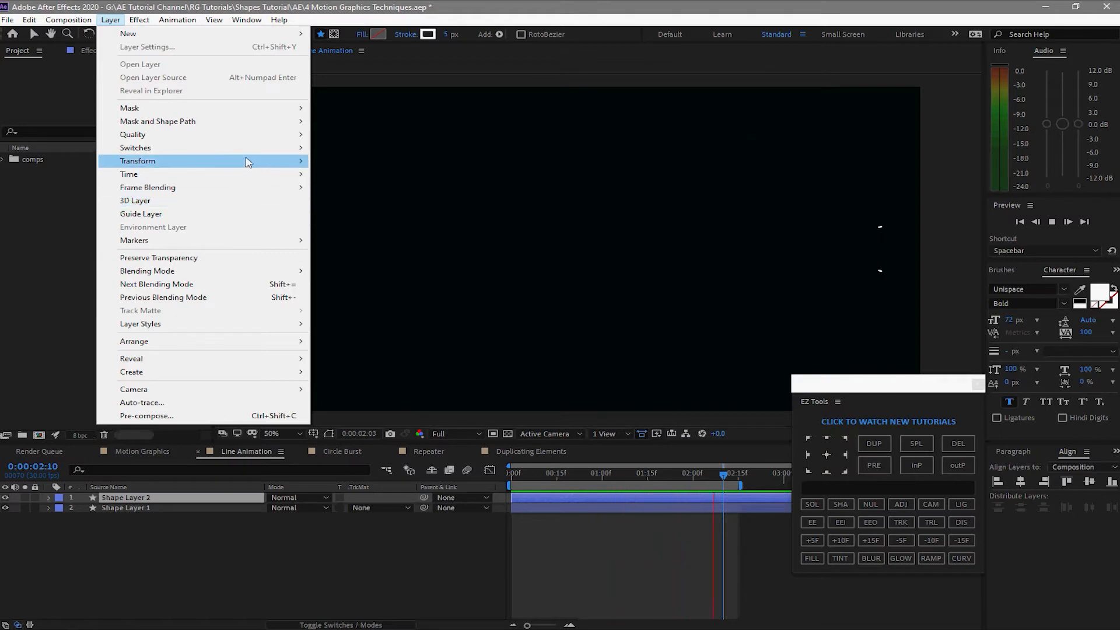
{"action": "mouse_move", "coordinate": [250, 161]}
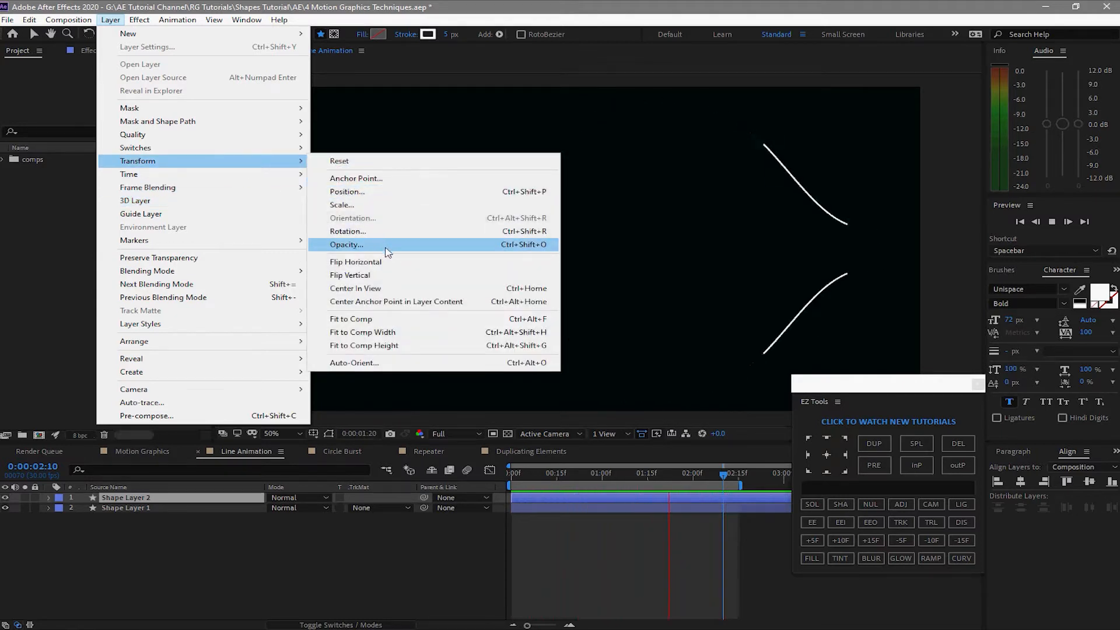
{"action": "left_click", "coordinate": [356, 261]}
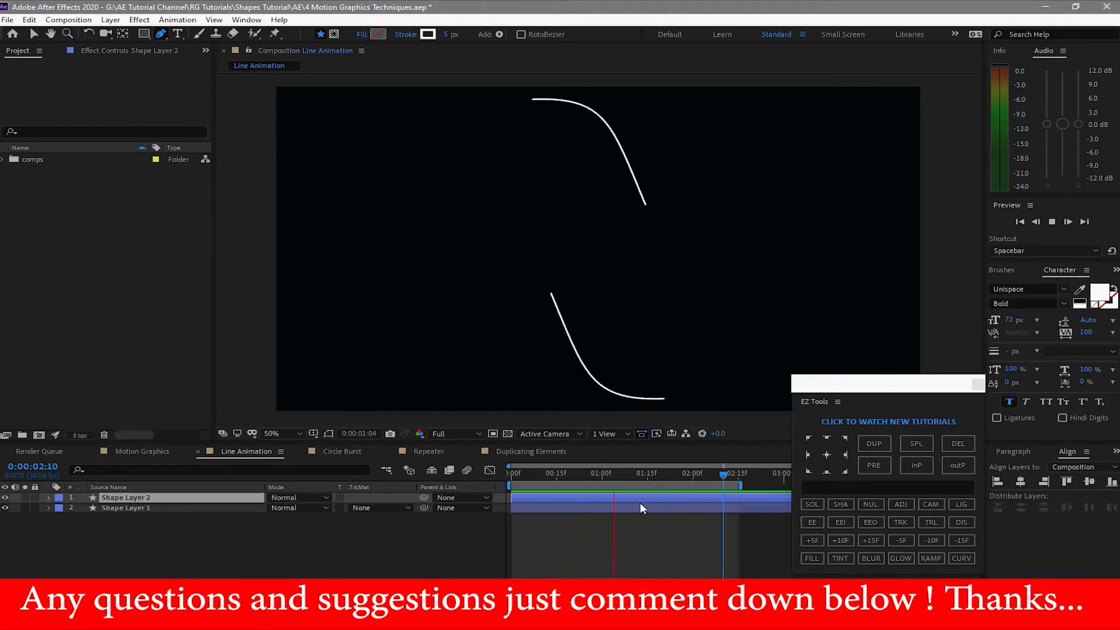
Stop the preview and draw an upward-bowed arc with the Pen tool on a new shape layer in the composition's upper-left area.
{"action": "left_click", "coordinate": [168, 539]}
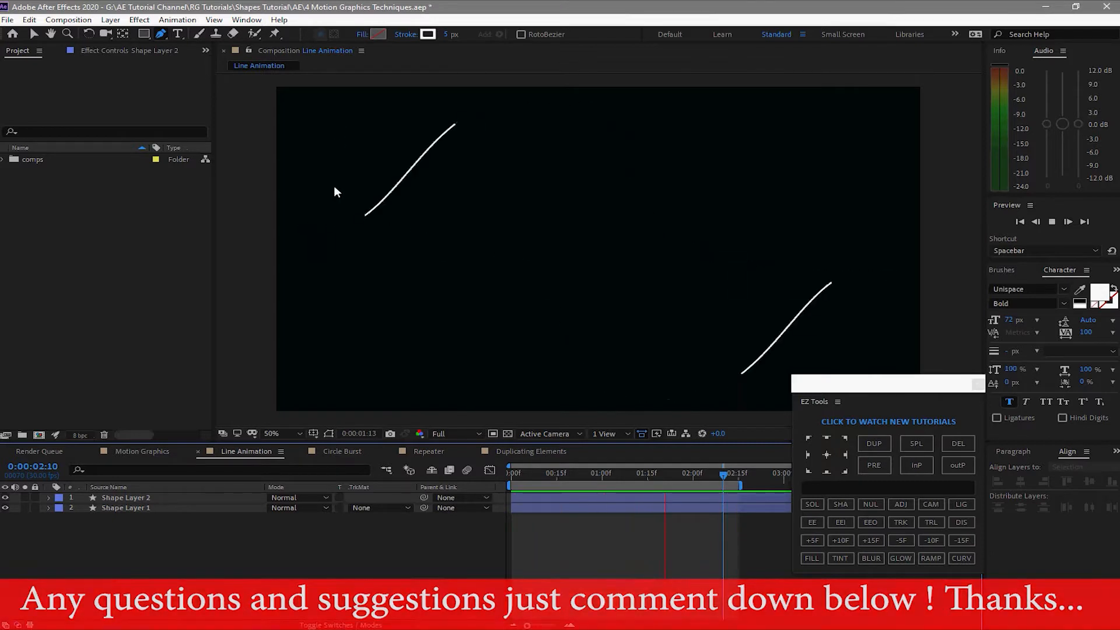
{"action": "key", "text": "space"}
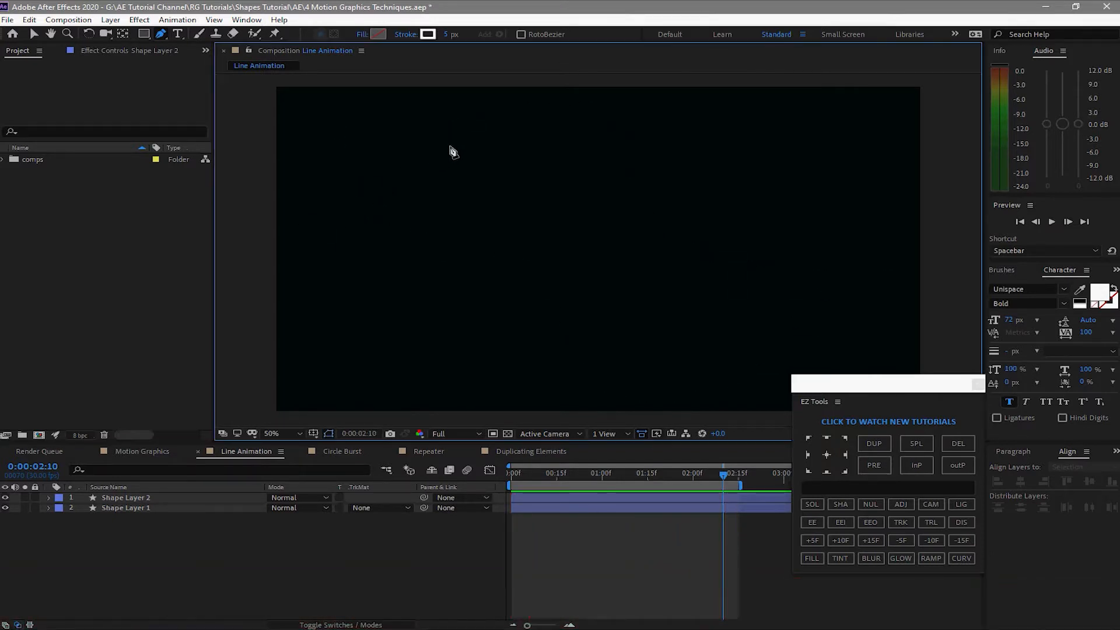
{"action": "left_click", "coordinate": [314, 195]}
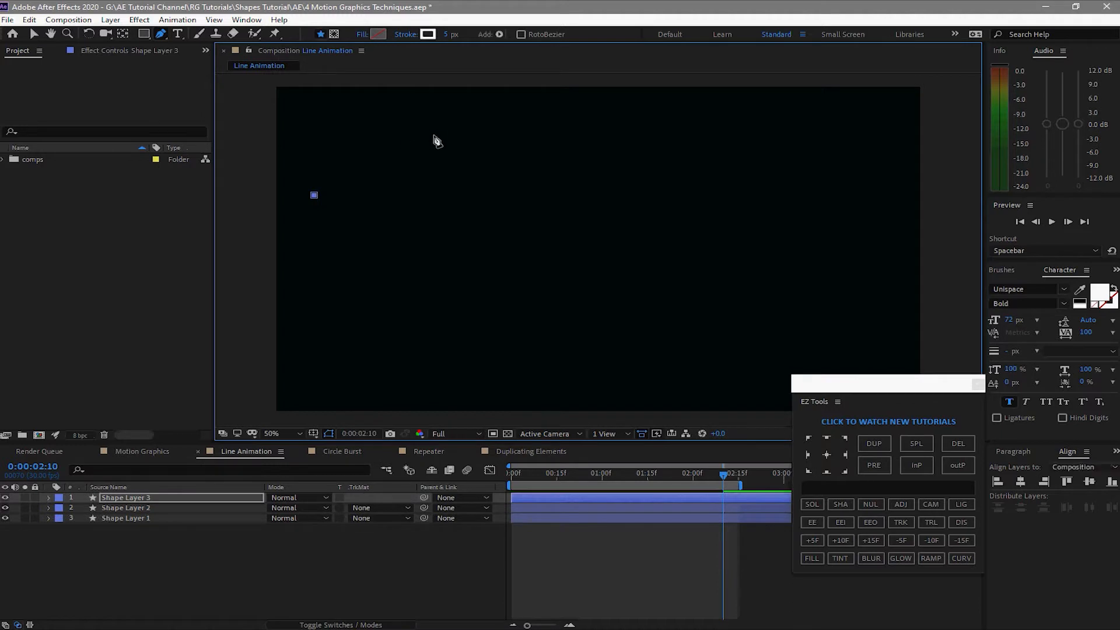
{"action": "left_click_drag", "start_coordinate": [477, 127], "coordinate": [600, 140]}
Add Trim Paths to the new arc's shape layer.
{"action": "left_click", "coordinate": [49, 497]}
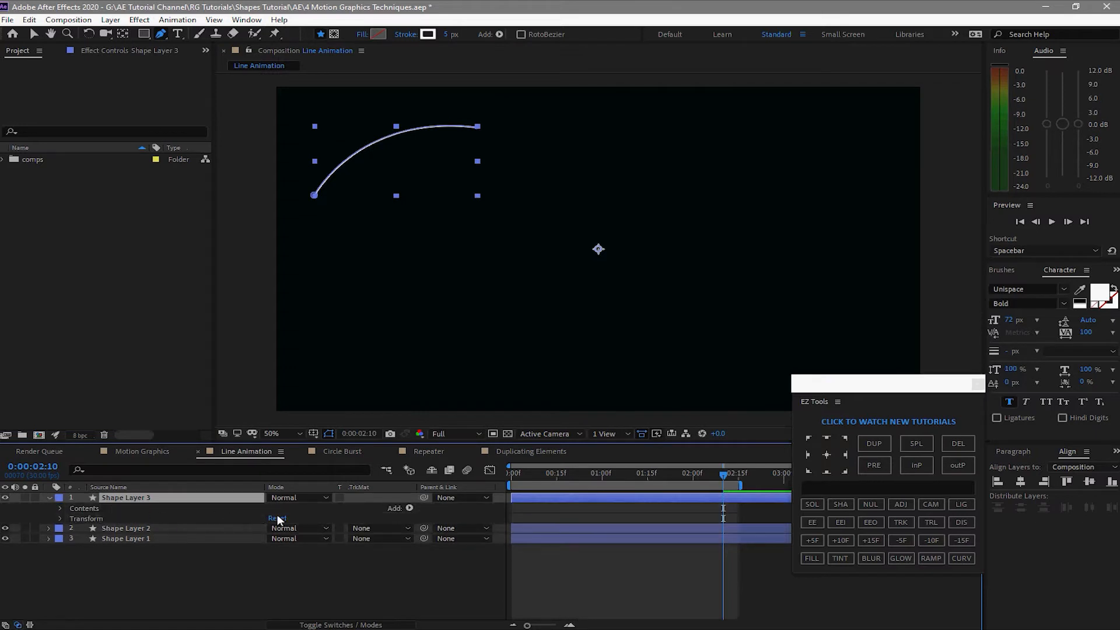
{"action": "left_click", "coordinate": [410, 508]}
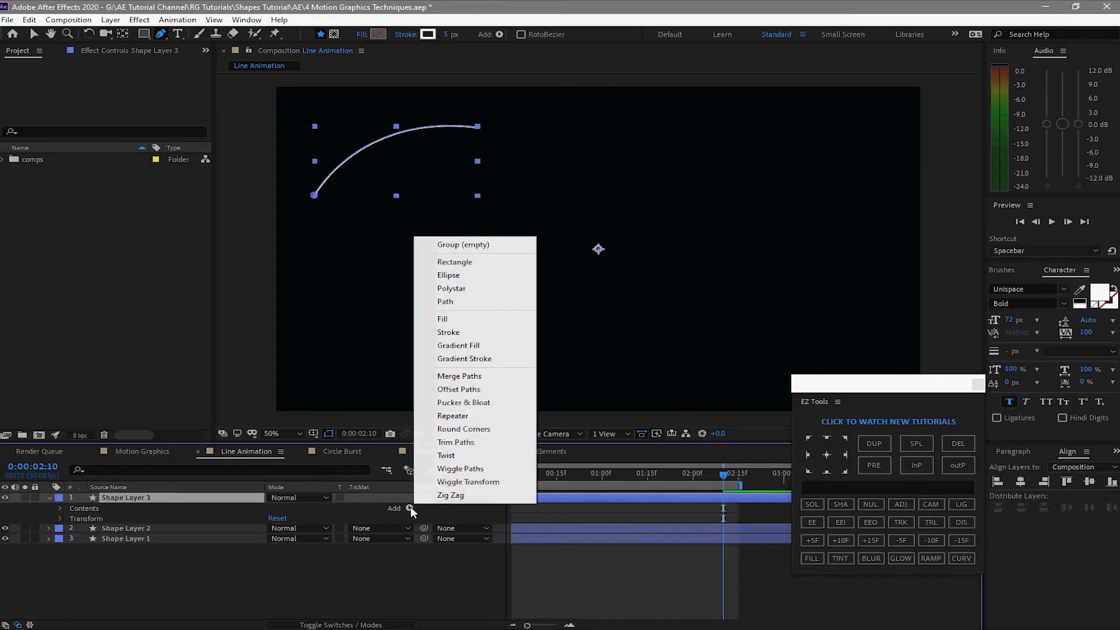
{"action": "left_click", "coordinate": [450, 445]}
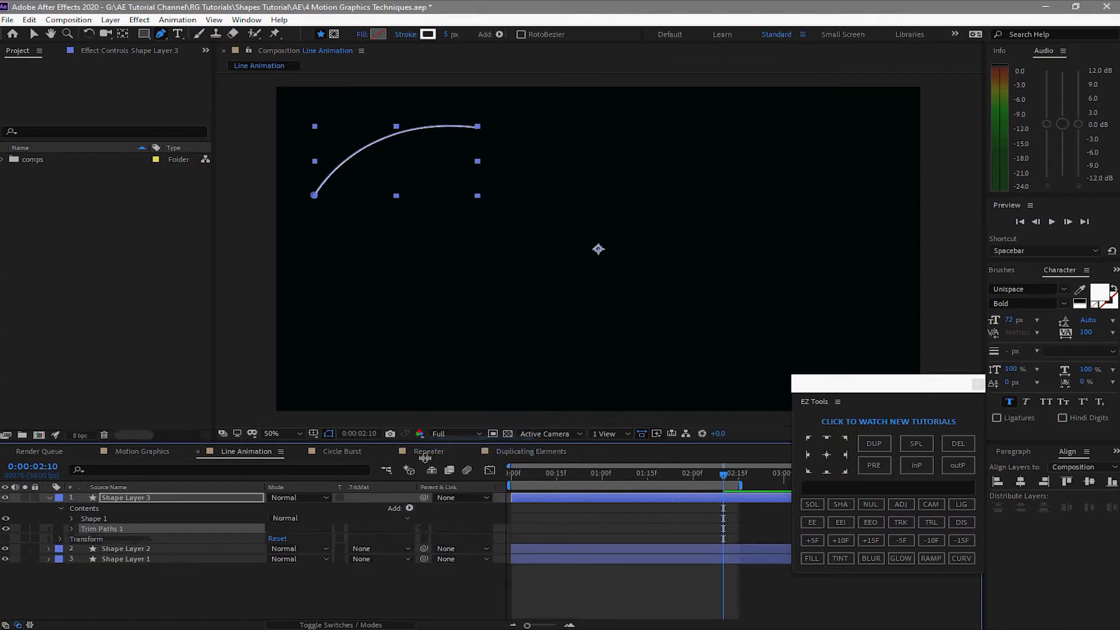
Set the arc stroke's line cap to Round Cap and collapse the stroke properties.
{"action": "left_click", "coordinate": [74, 517]}
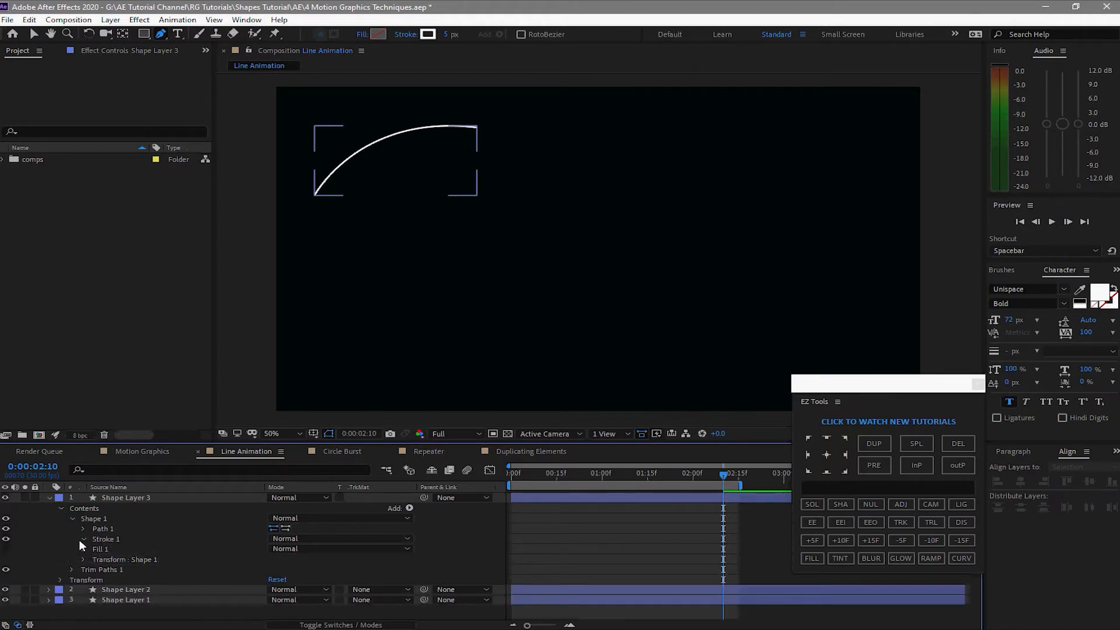
{"action": "left_click", "coordinate": [83, 538]}
{"action": "left_click", "coordinate": [404, 587]}
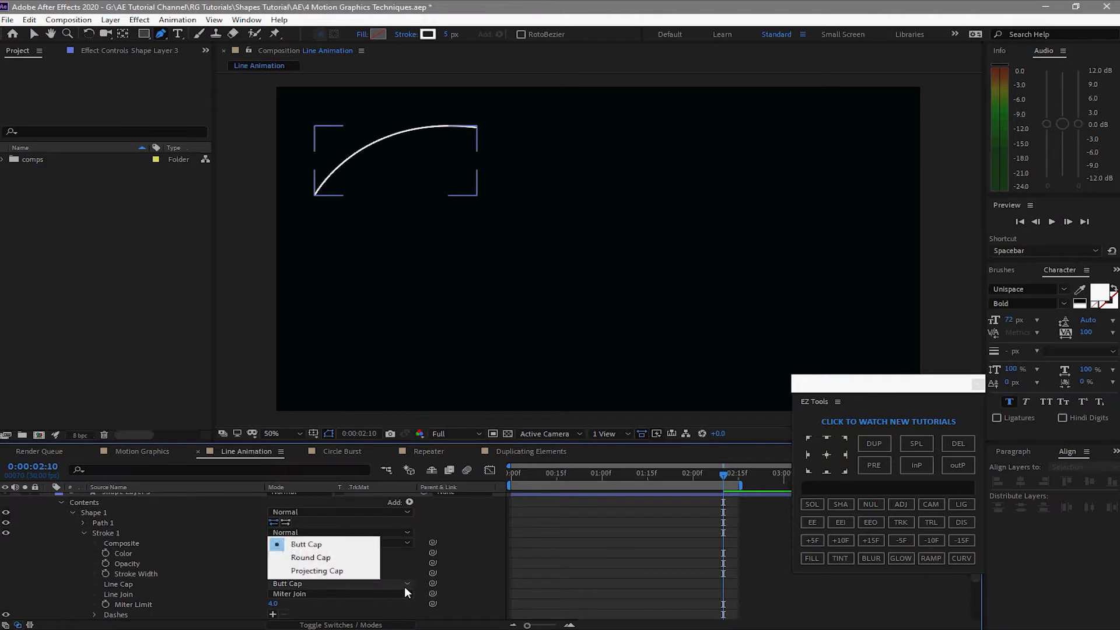
{"action": "left_click", "coordinate": [301, 555]}
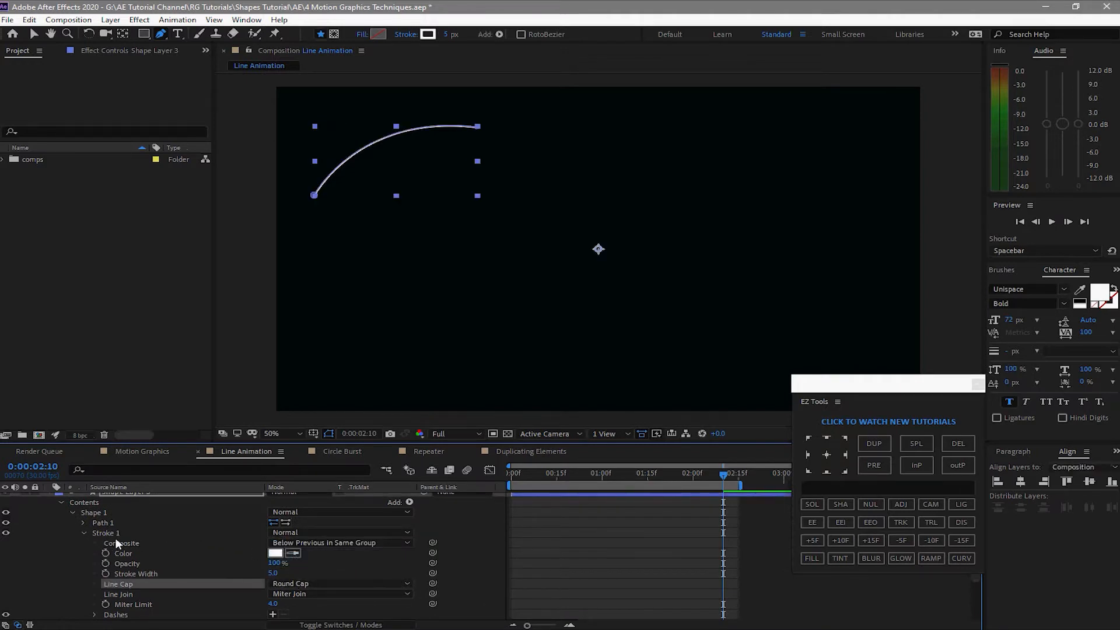
{"action": "left_click", "coordinate": [84, 534]}
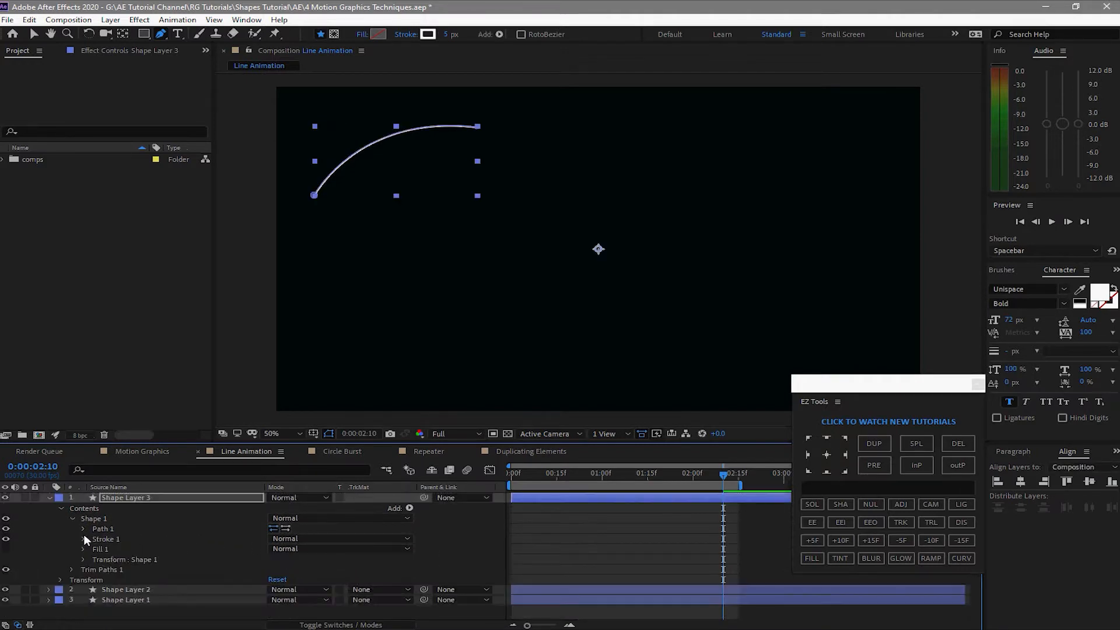
Keyframe the arc's Trim Paths End from 0% at 0:00:00:15 to 100% at 0:00:01:15.
{"action": "left_click", "coordinate": [70, 569]}
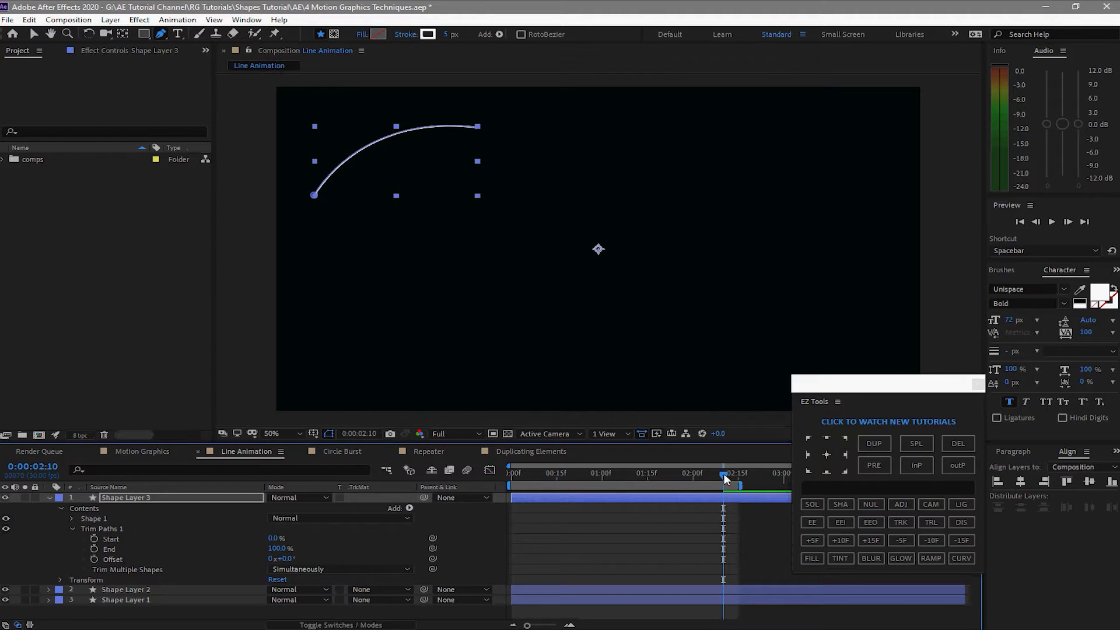
{"action": "left_click_drag", "start_coordinate": [735, 477], "coordinate": [558, 499]}
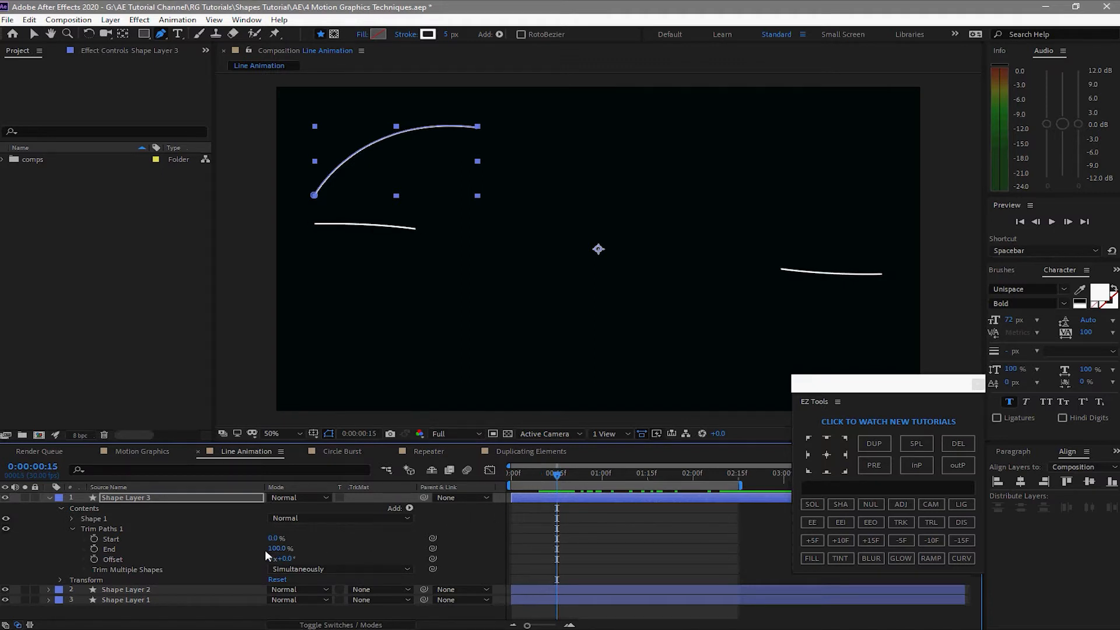
{"action": "left_click", "coordinate": [94, 549]}
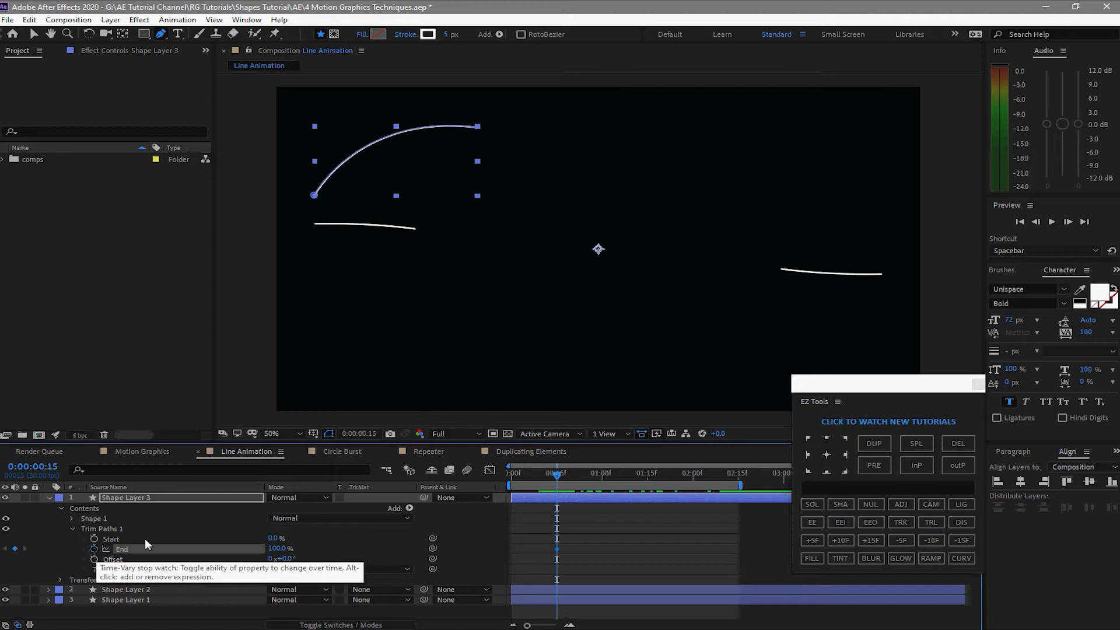
{"action": "left_click_drag", "start_coordinate": [276, 552], "coordinate": [49, 541]}
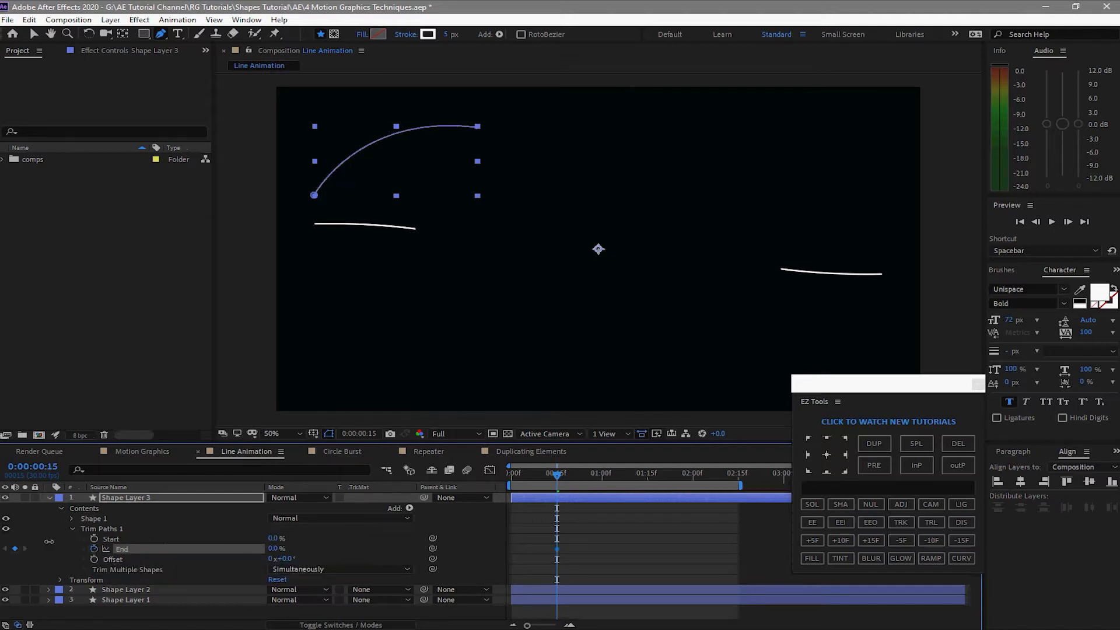
{"action": "left_click_drag", "start_coordinate": [558, 479], "coordinate": [647, 500]}
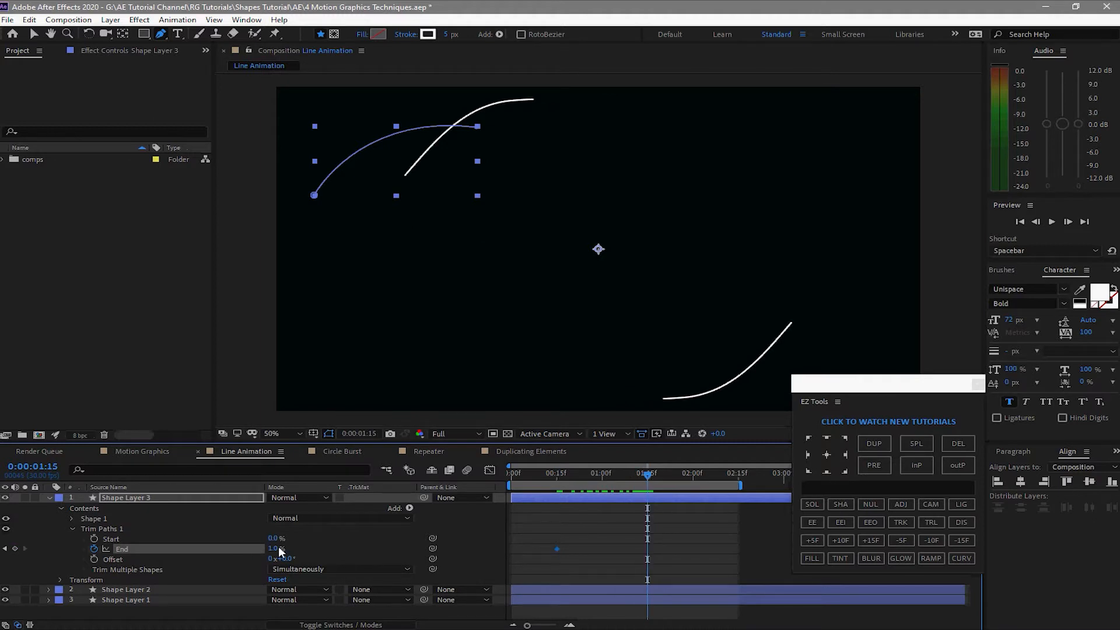
Keyframe the arc's Trim Paths Start from 0% at 0:00:00:19 to 100% at 0:00:01:18.
{"action": "left_click", "coordinate": [558, 477]}
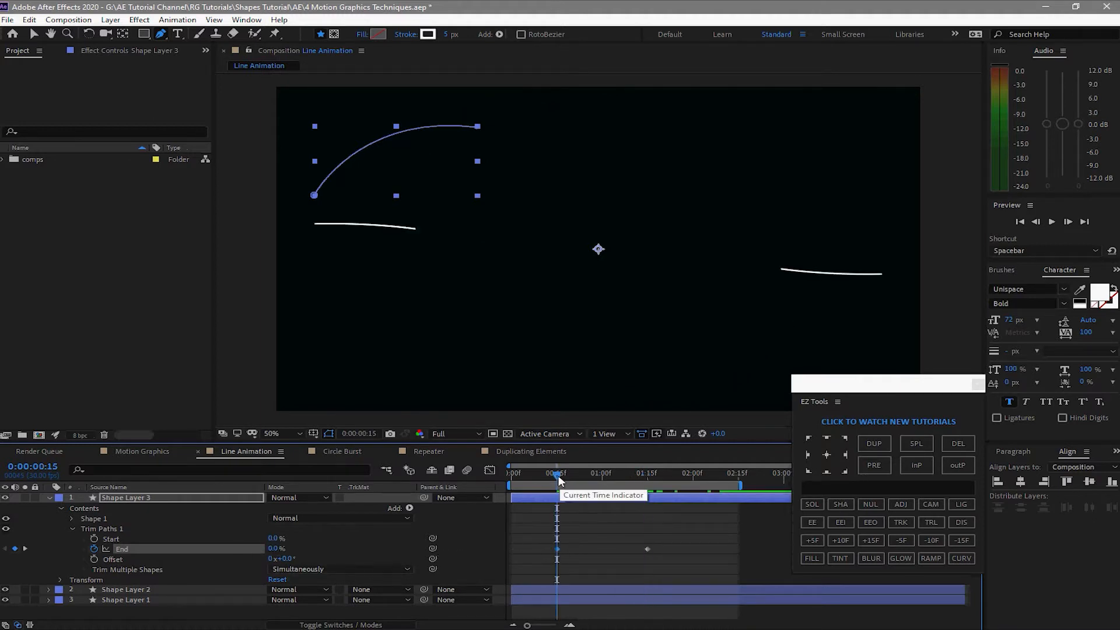
{"action": "left_click_drag", "start_coordinate": [555, 474], "coordinate": [566, 482]}
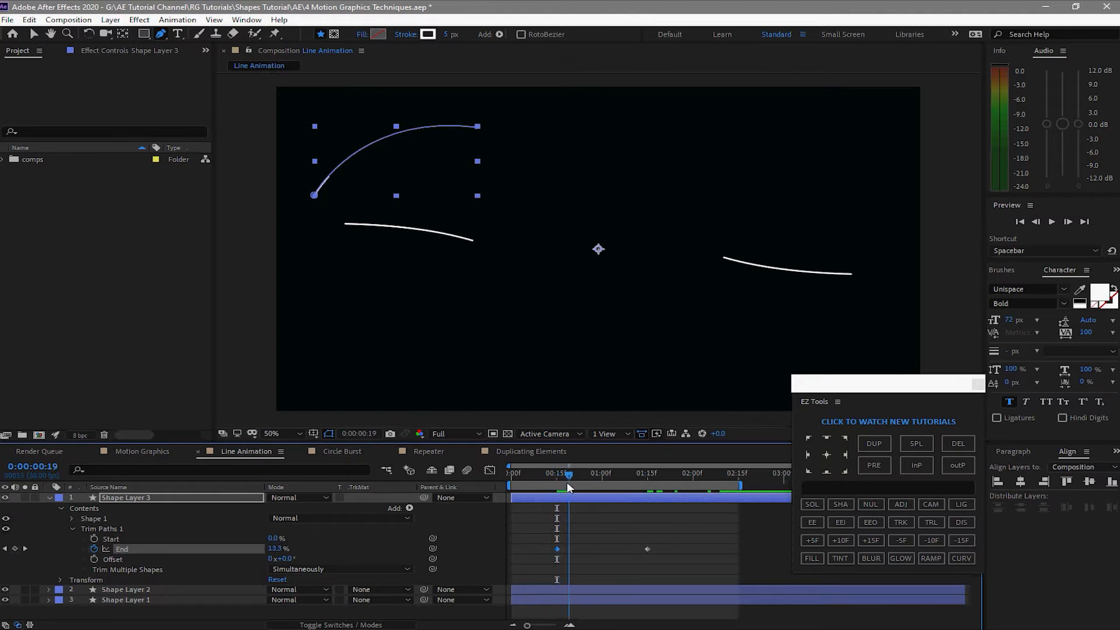
{"action": "left_click", "coordinate": [94, 539]}
{"action": "left_click_drag", "start_coordinate": [635, 487], "coordinate": [656, 494]}
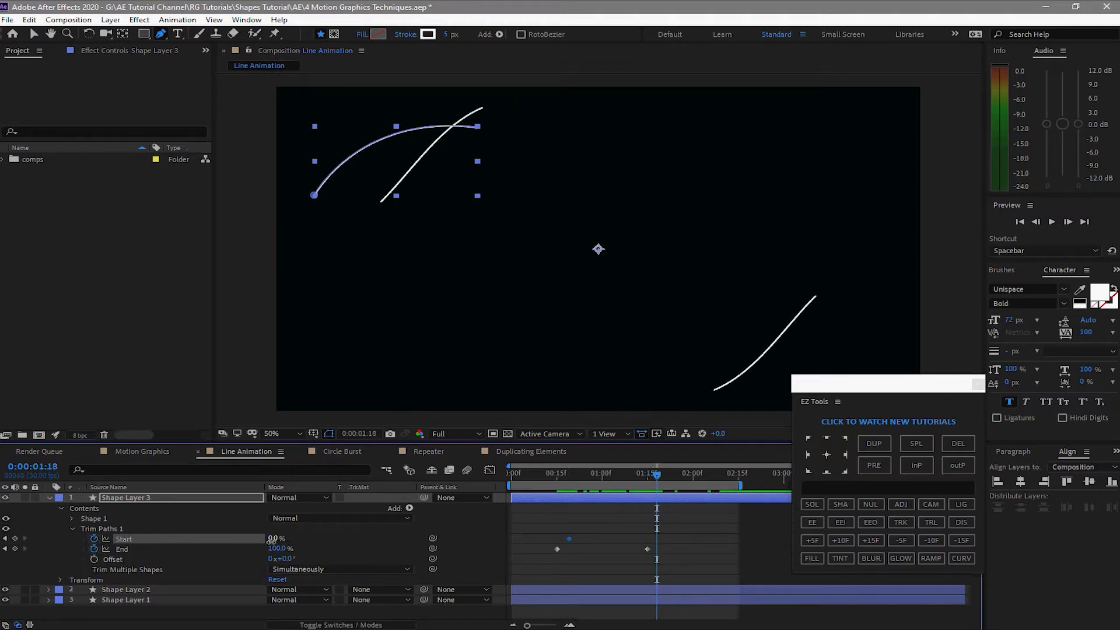
{"action": "left_click_drag", "start_coordinate": [271, 539], "coordinate": [388, 539]}
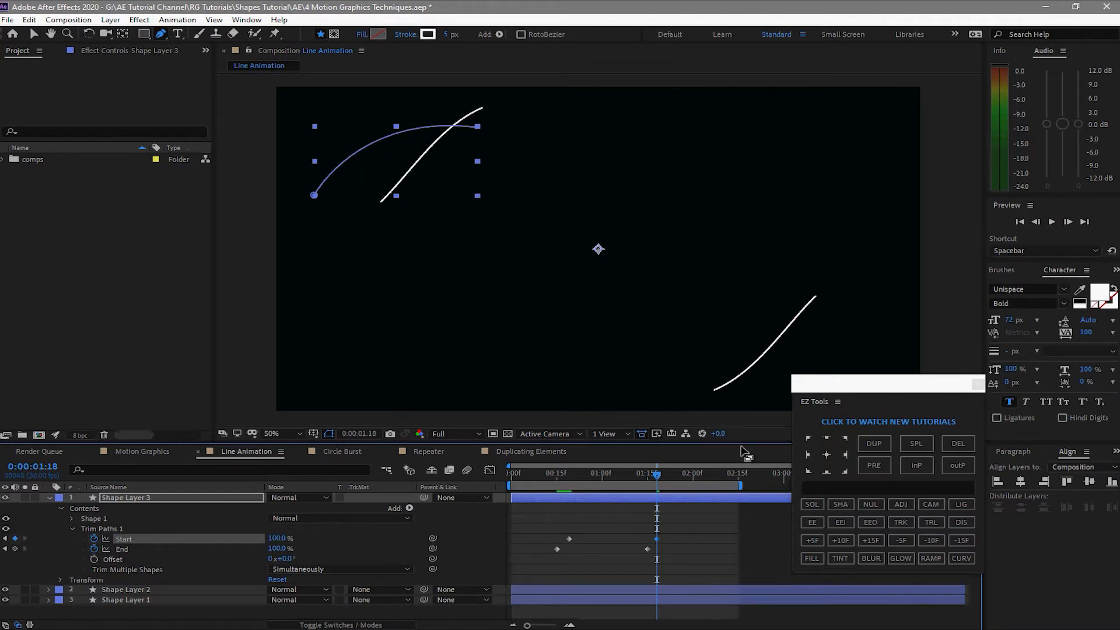
Preview the animation and duplicate the Shape 1 group inside Shape Layer 3.
{"action": "left_click", "coordinate": [1051, 225]}
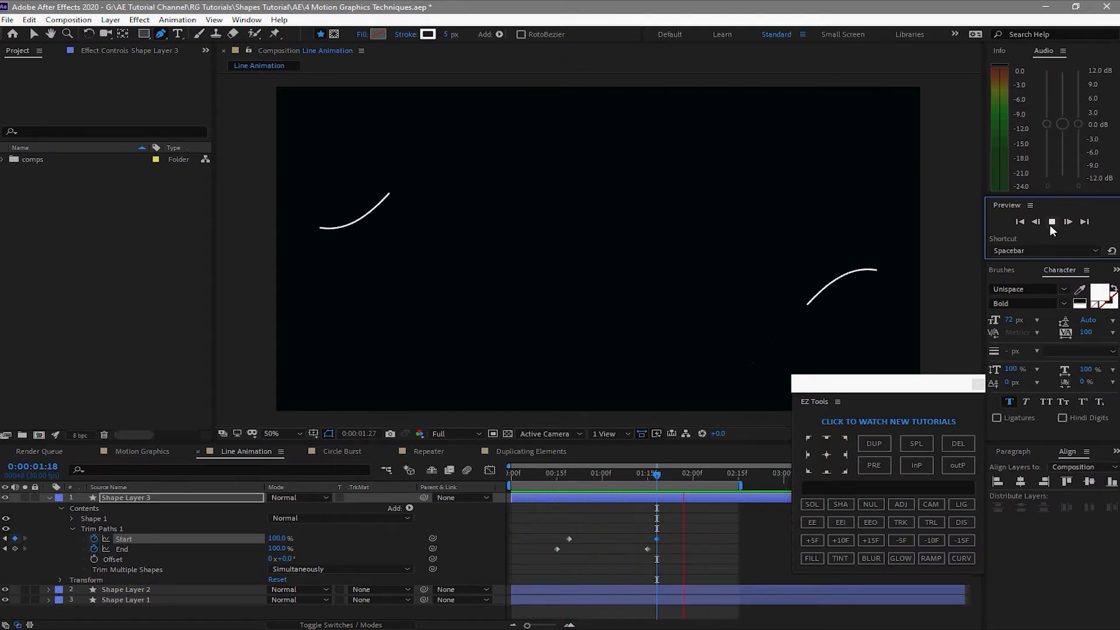
{"action": "left_click", "coordinate": [1051, 224]}
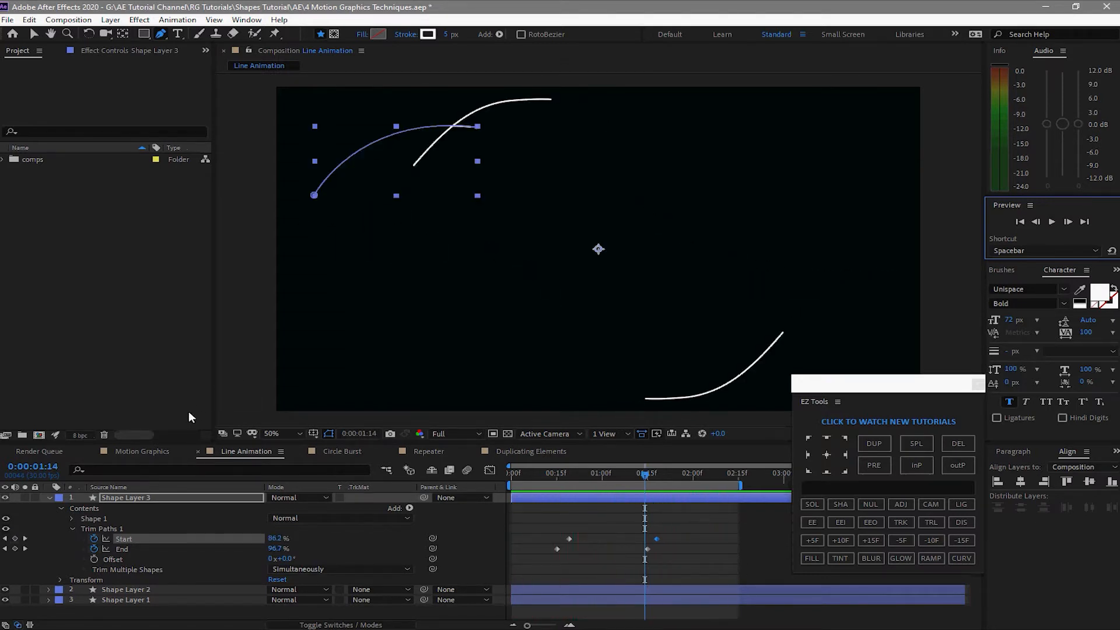
{"action": "left_click", "coordinate": [126, 498]}
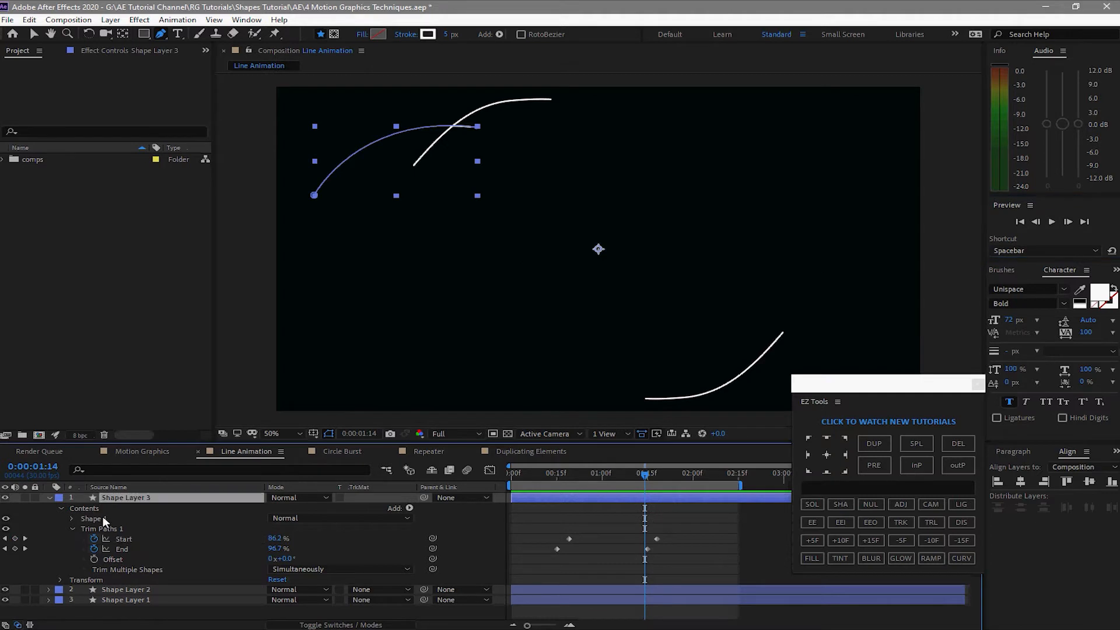
{"action": "left_click", "coordinate": [103, 516]}
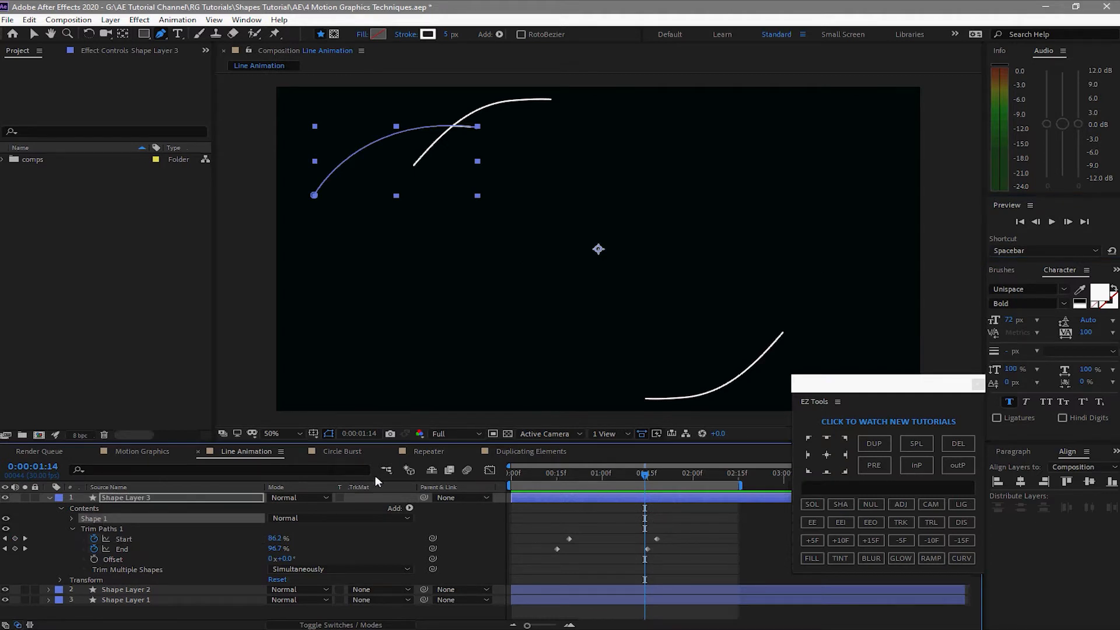
{"action": "left_click", "coordinate": [878, 448]}
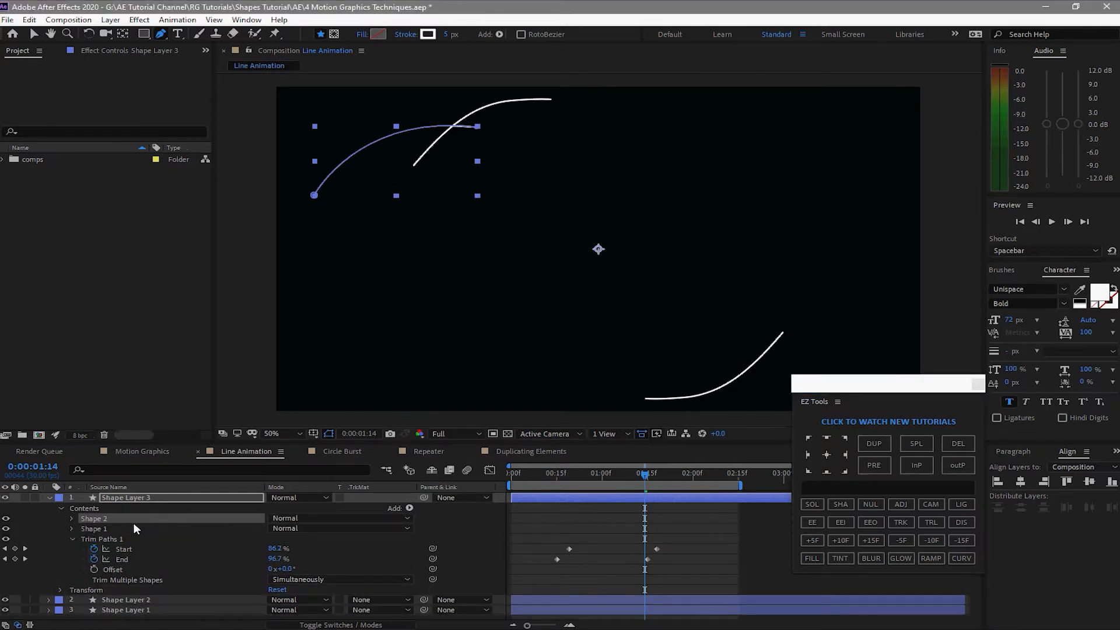
Set the duplicated Shape 2 group's position to 1042, 504 and its rotation to 24°.
{"action": "left_click", "coordinate": [72, 519]}
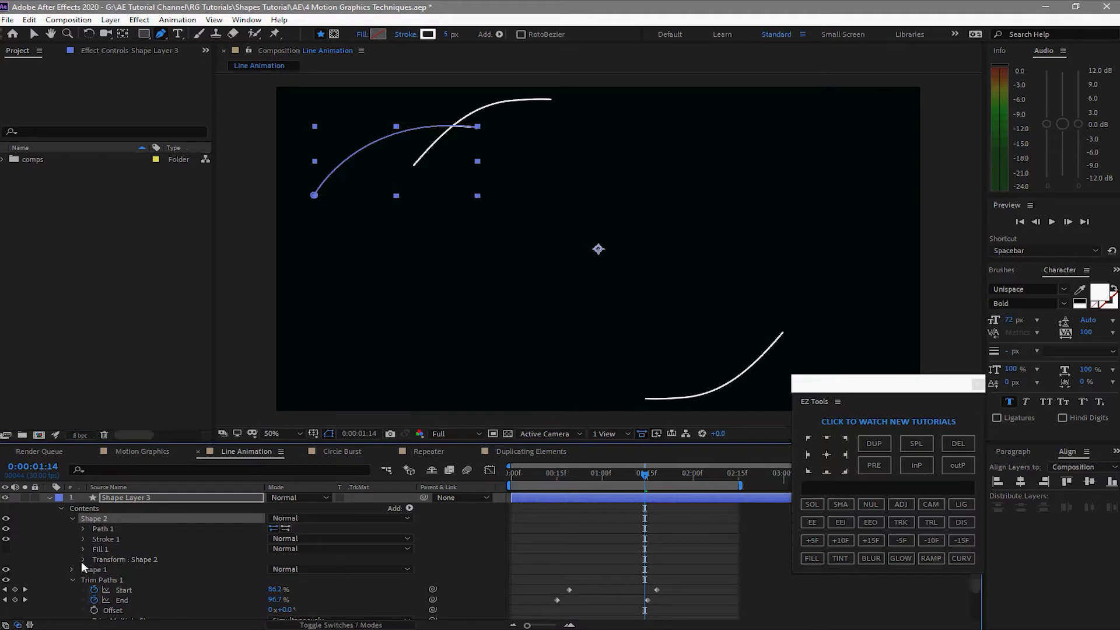
{"action": "left_click", "coordinate": [83, 560]}
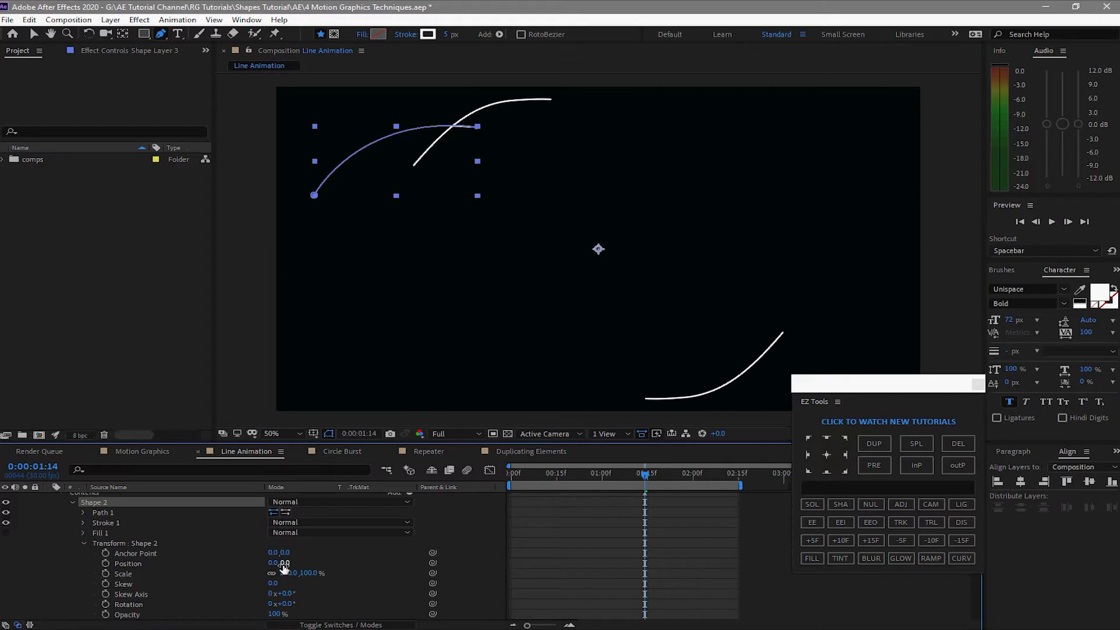
{"action": "left_click_drag", "start_coordinate": [270, 563], "coordinate": [602, 599]}
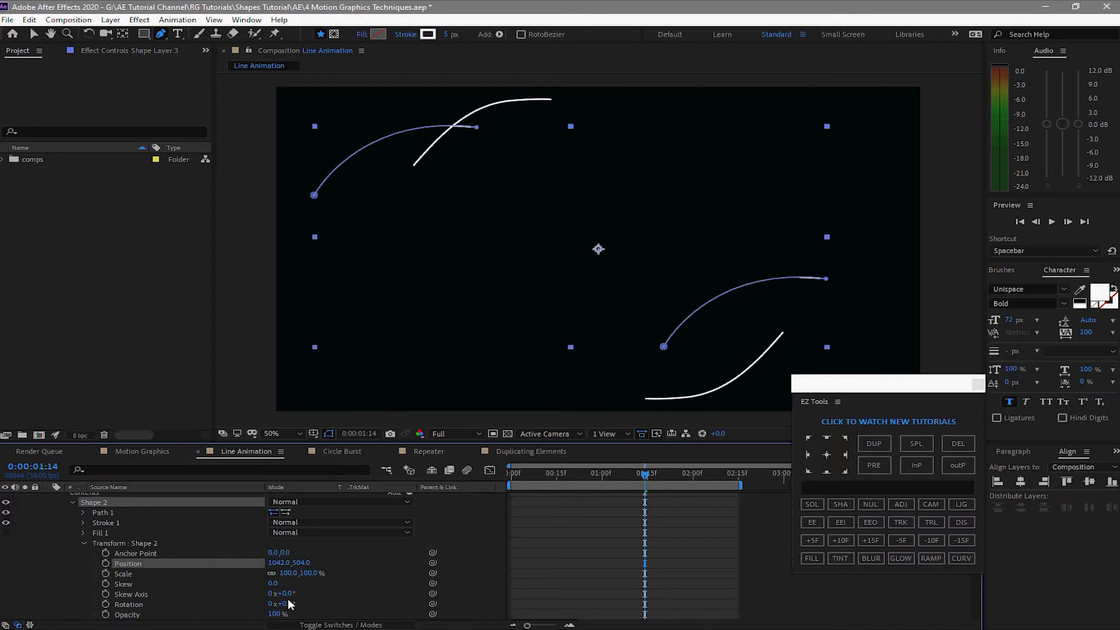
{"action": "left_click_drag", "start_coordinate": [318, 607], "coordinate": [425, 613]}
{"action": "left_click_drag", "start_coordinate": [293, 608], "coordinate": [307, 608]}
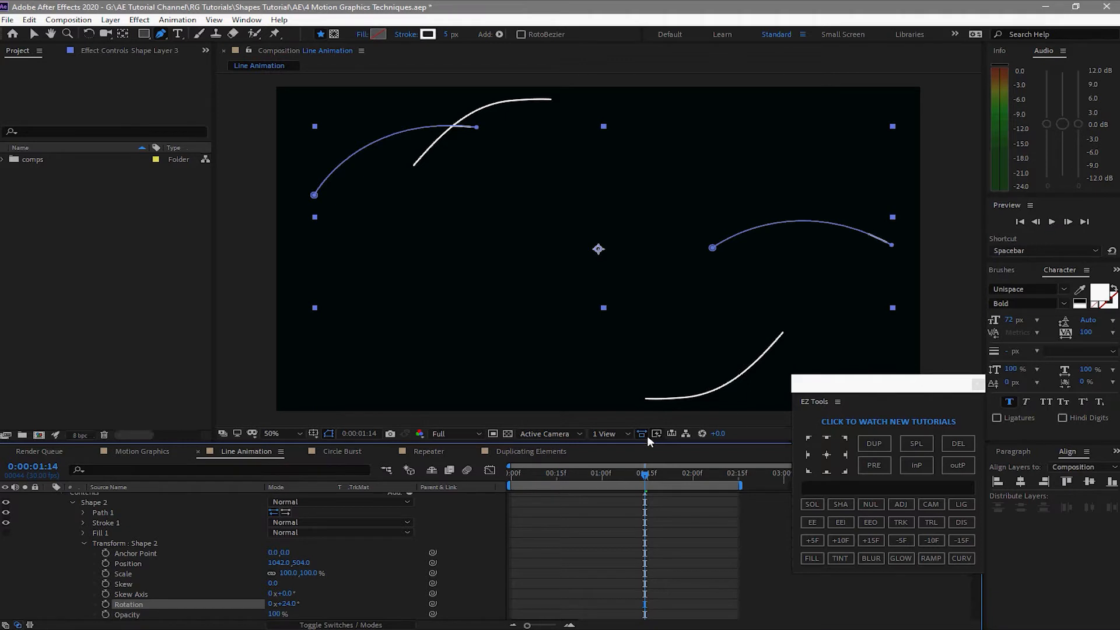
Play the animation preview and collapse the Shape 2 group and the contents of Shape Layer 3.
{"action": "left_click", "coordinate": [1030, 238]}
{"action": "key", "text": "space"}
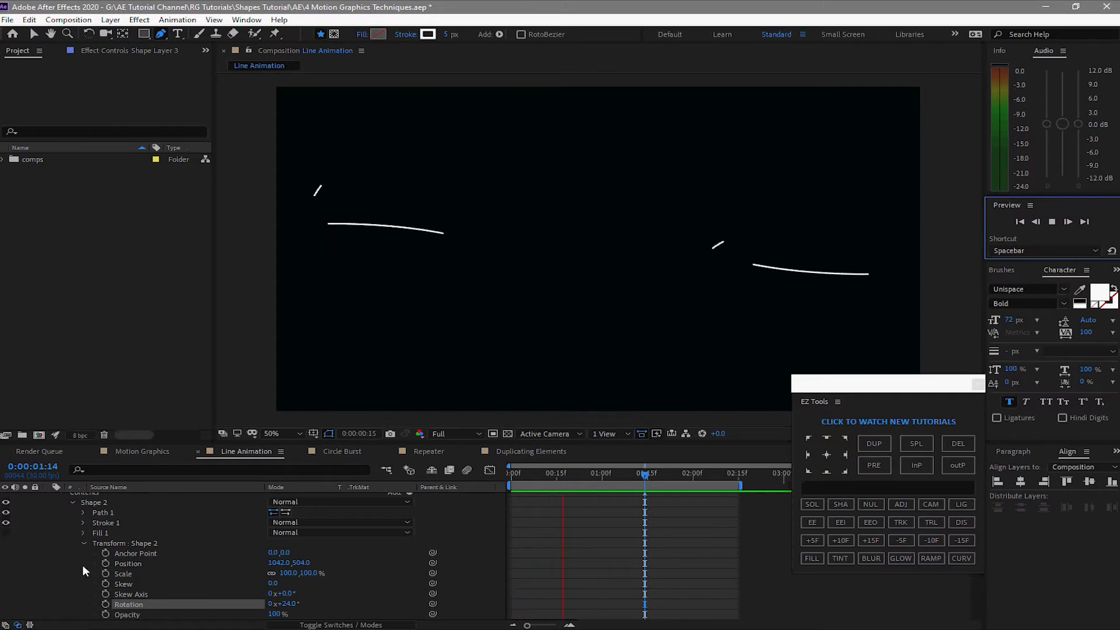
{"action": "left_click", "coordinate": [84, 545]}
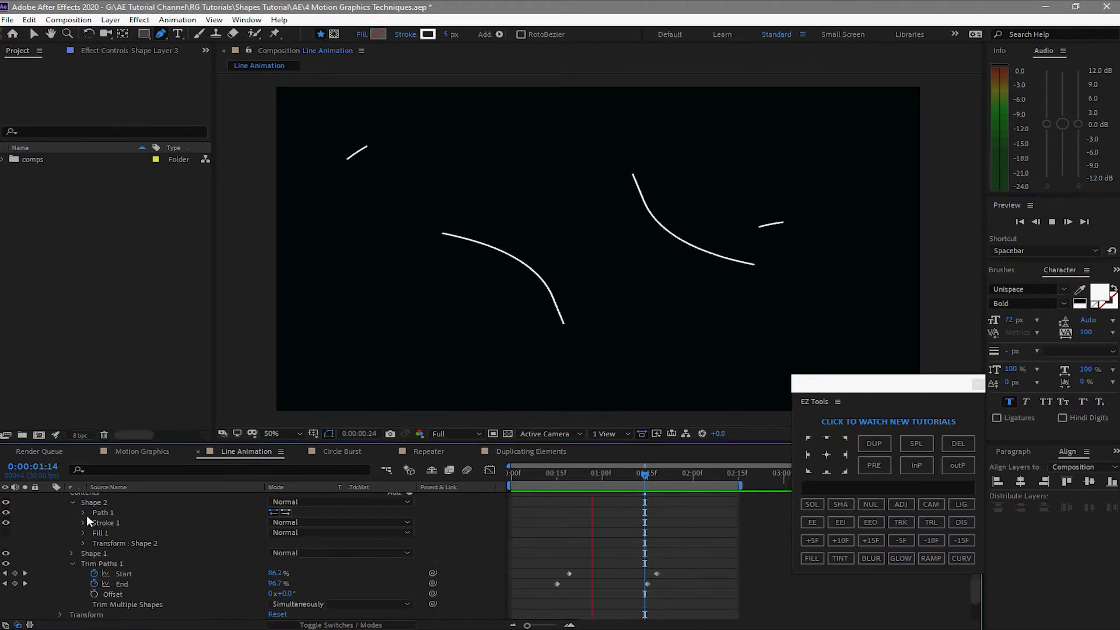
{"action": "left_click", "coordinate": [69, 501]}
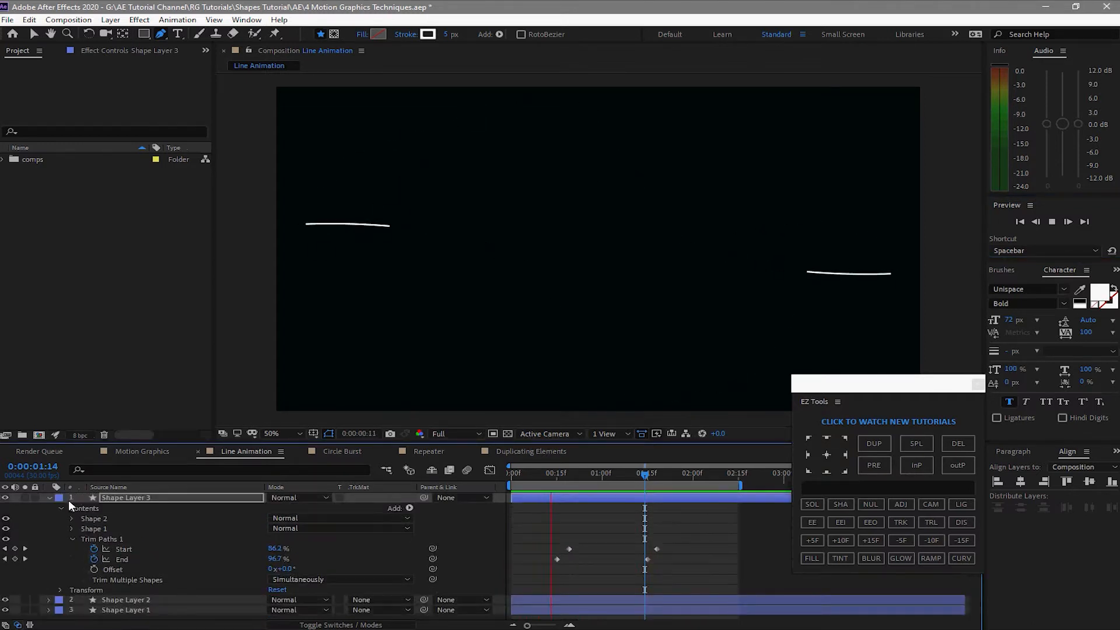
{"action": "left_click", "coordinate": [65, 510]}
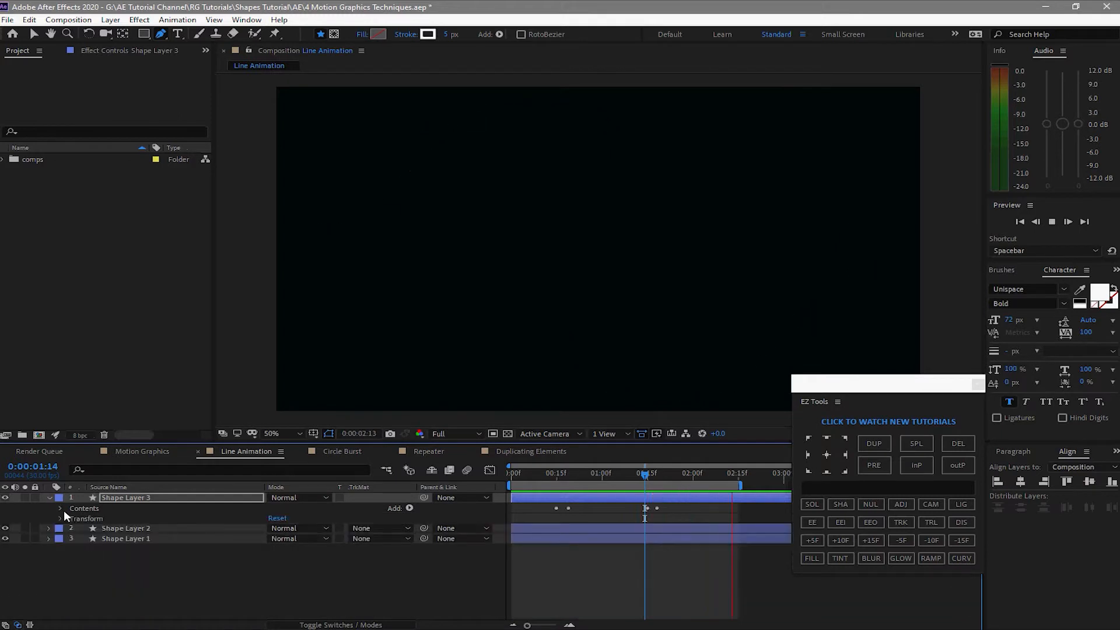
Collapse Shape Layer 3 and duplicate the whole layer.
{"action": "left_click", "coordinate": [51, 499]}
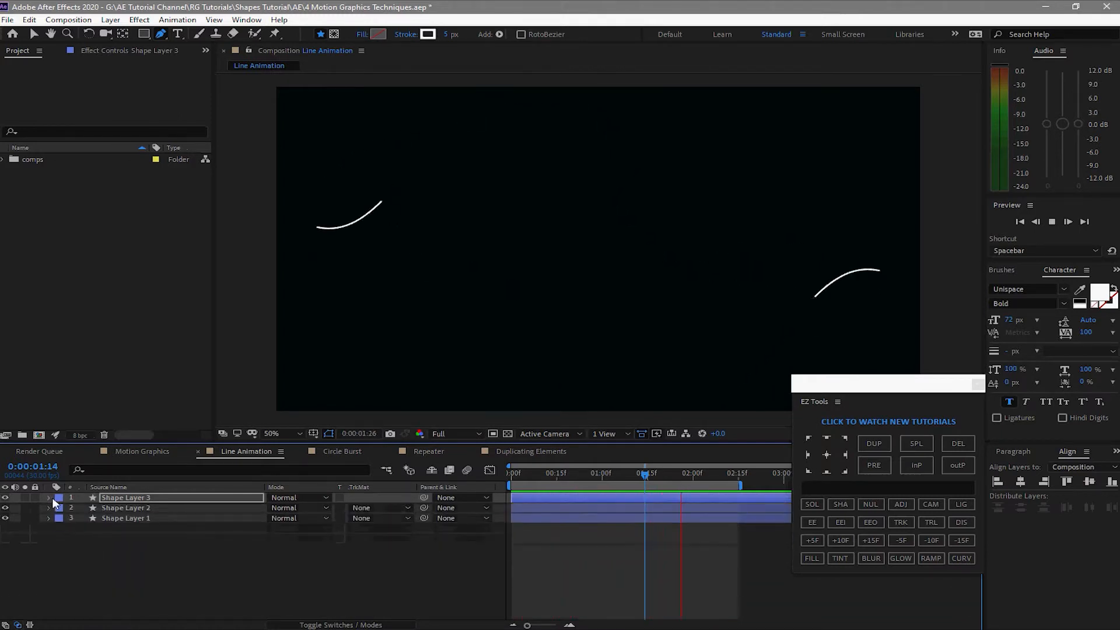
{"action": "left_click", "coordinate": [95, 497]}
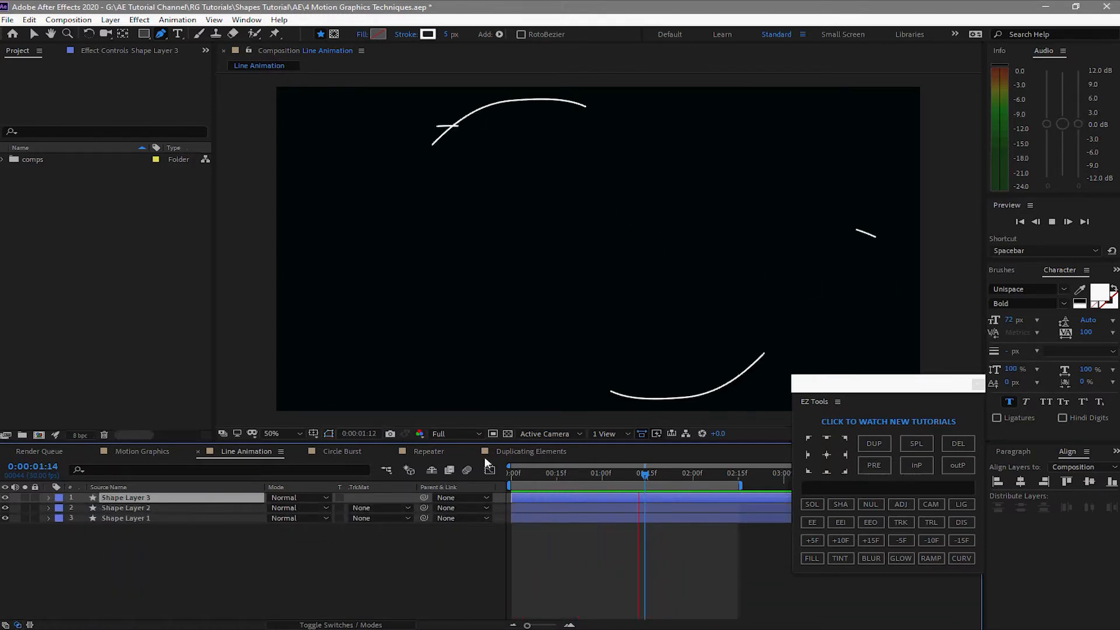
{"action": "left_click", "coordinate": [877, 444]}
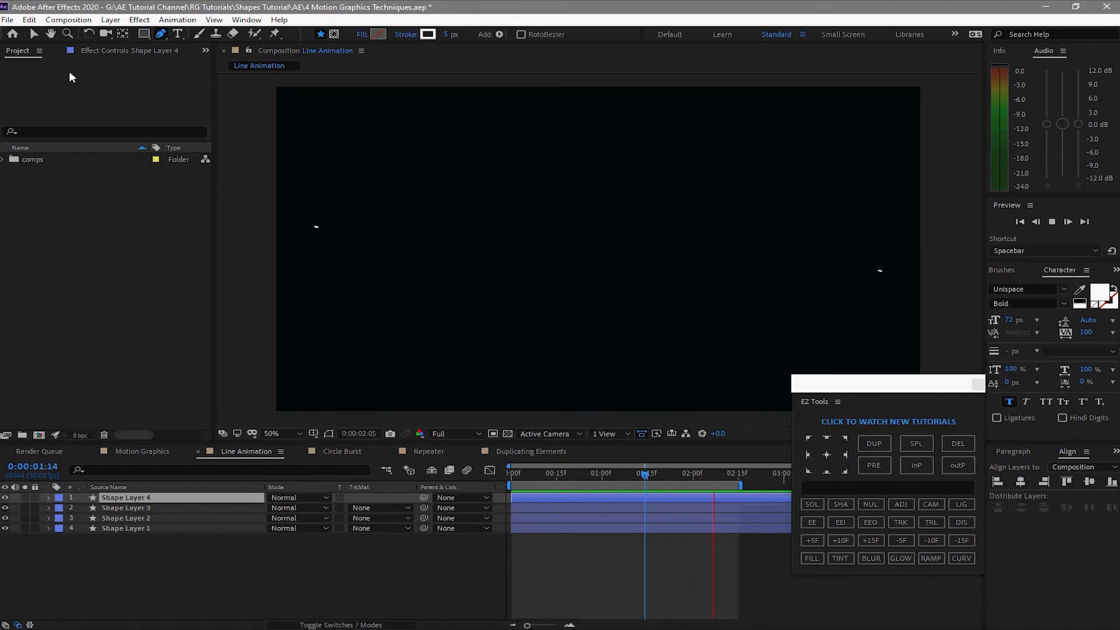
Flip the duplicated Shape Layer 4 horizontally and vertically, and deselect it.
{"action": "left_click", "coordinate": [111, 20]}
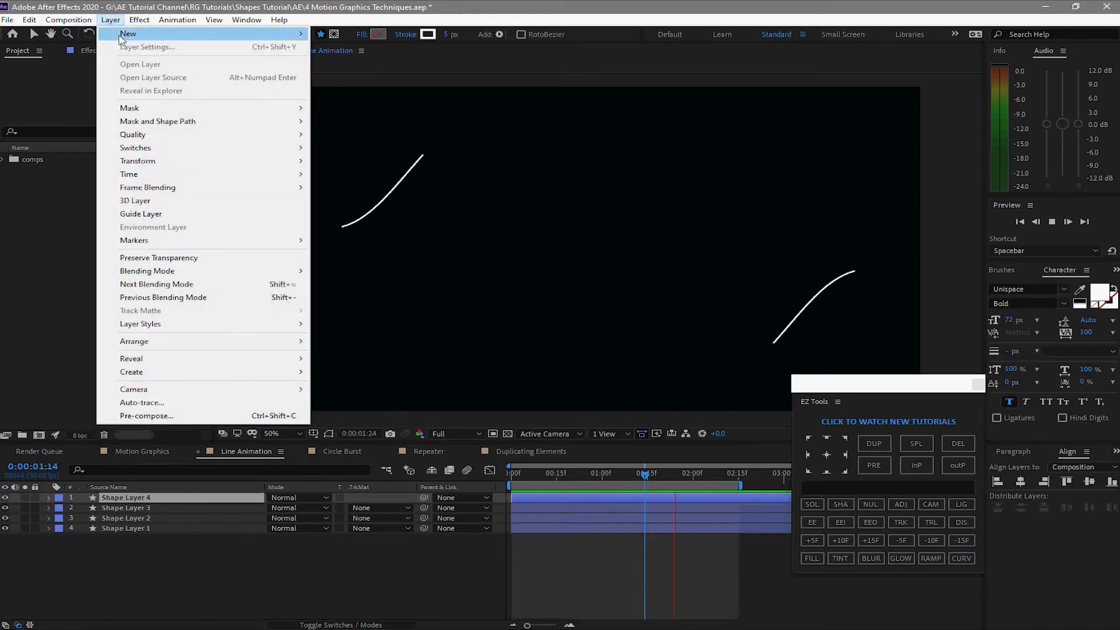
{"action": "mouse_move", "coordinate": [193, 161]}
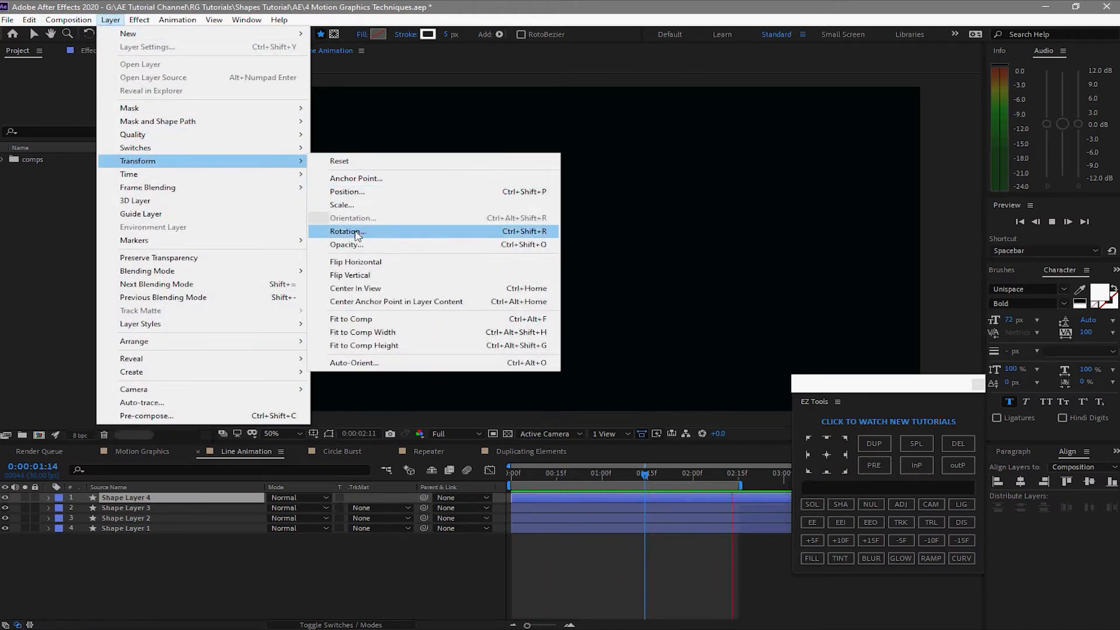
{"action": "left_click", "coordinate": [363, 262]}
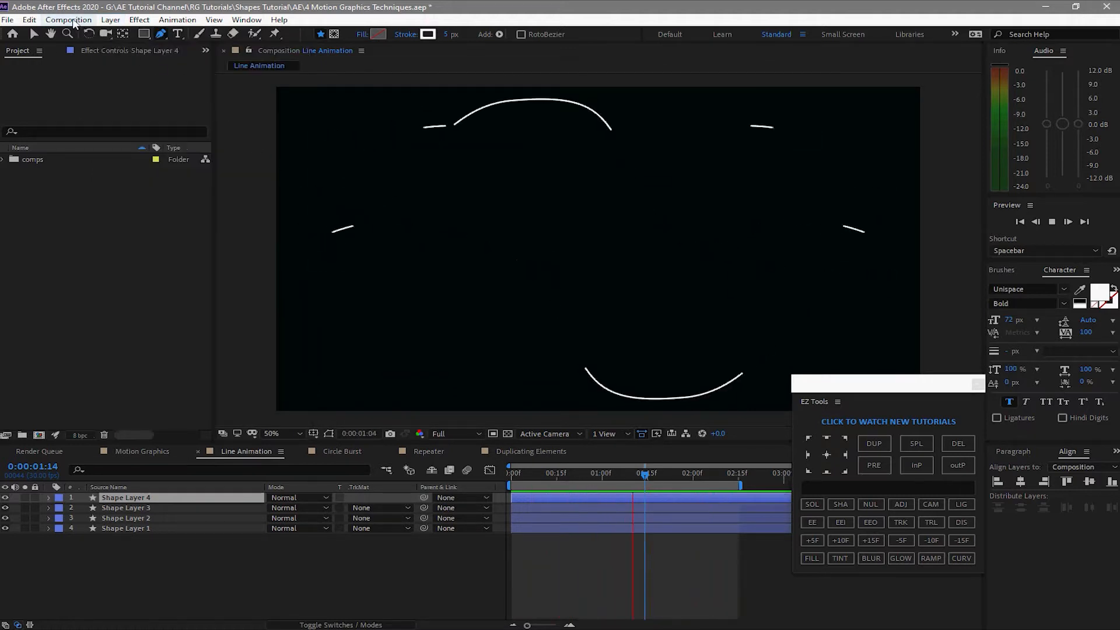
{"action": "left_click", "coordinate": [110, 19]}
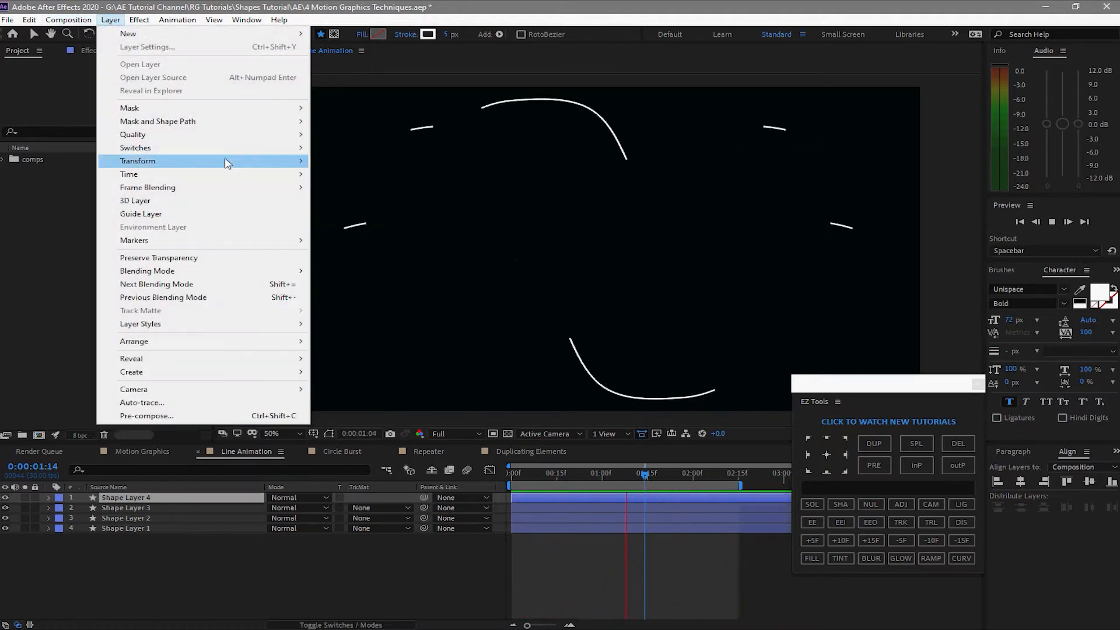
{"action": "mouse_move", "coordinate": [267, 161]}
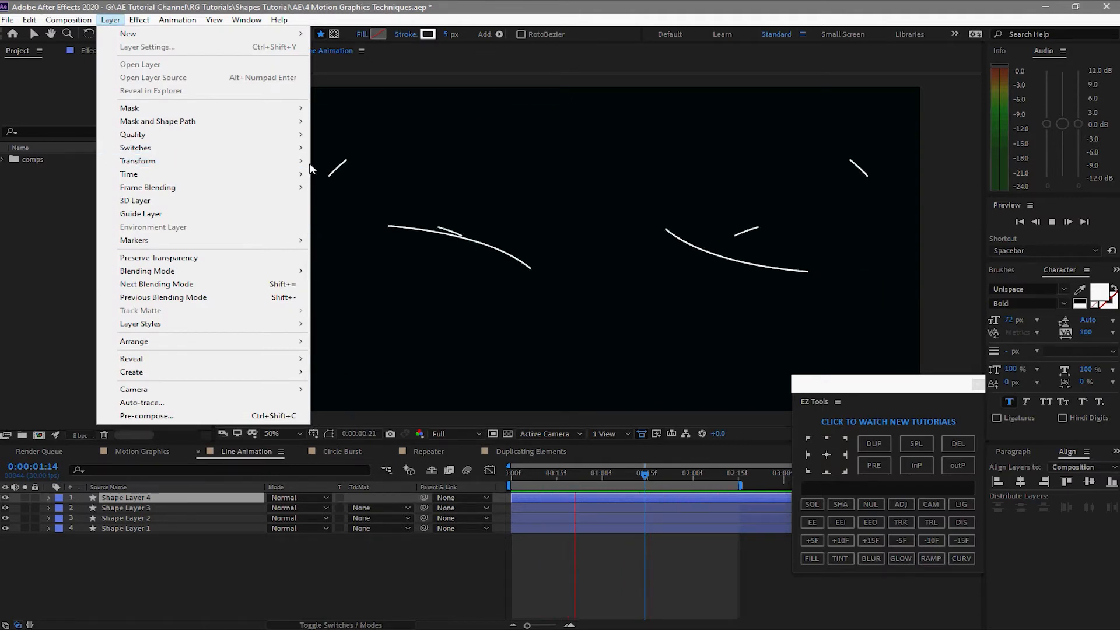
{"action": "mouse_move", "coordinate": [303, 161]}
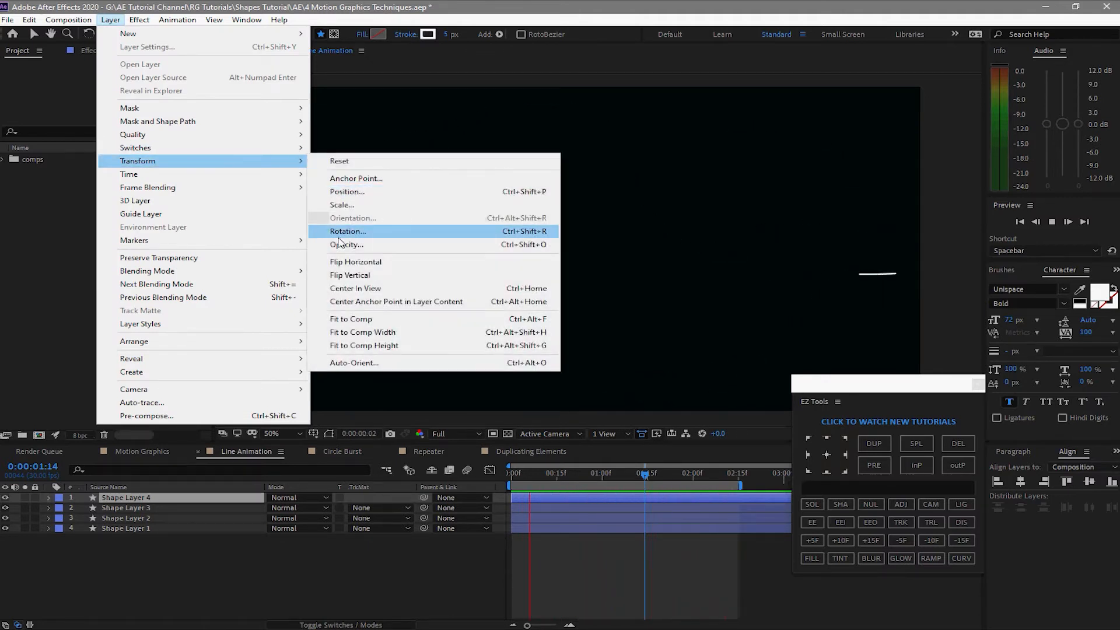
{"action": "left_click", "coordinate": [344, 275]}
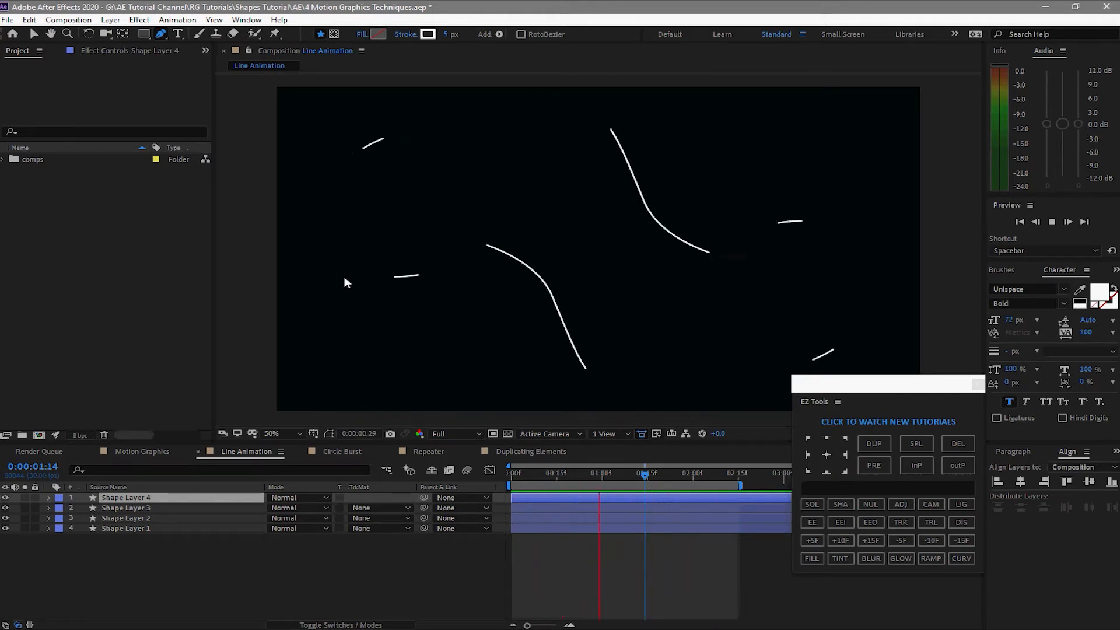
{"action": "left_click", "coordinate": [467, 542]}
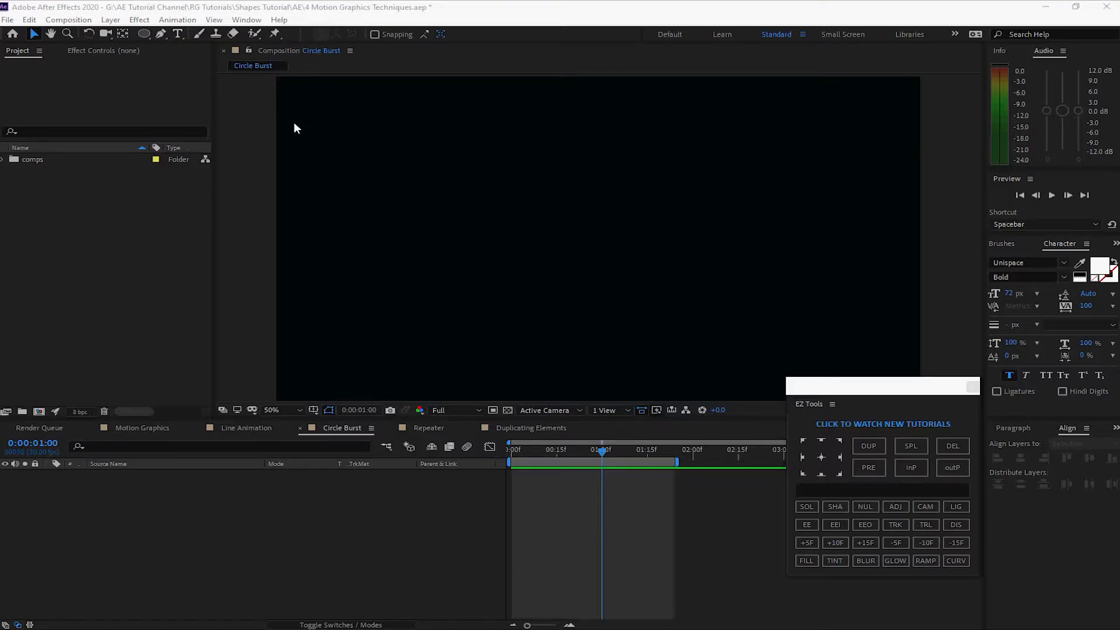
With a solid-colour stroke, draw a small circle just up and left of the Circle Burst composition's centre and centre its anchor point.
{"action": "left_click", "coordinate": [141, 37]}
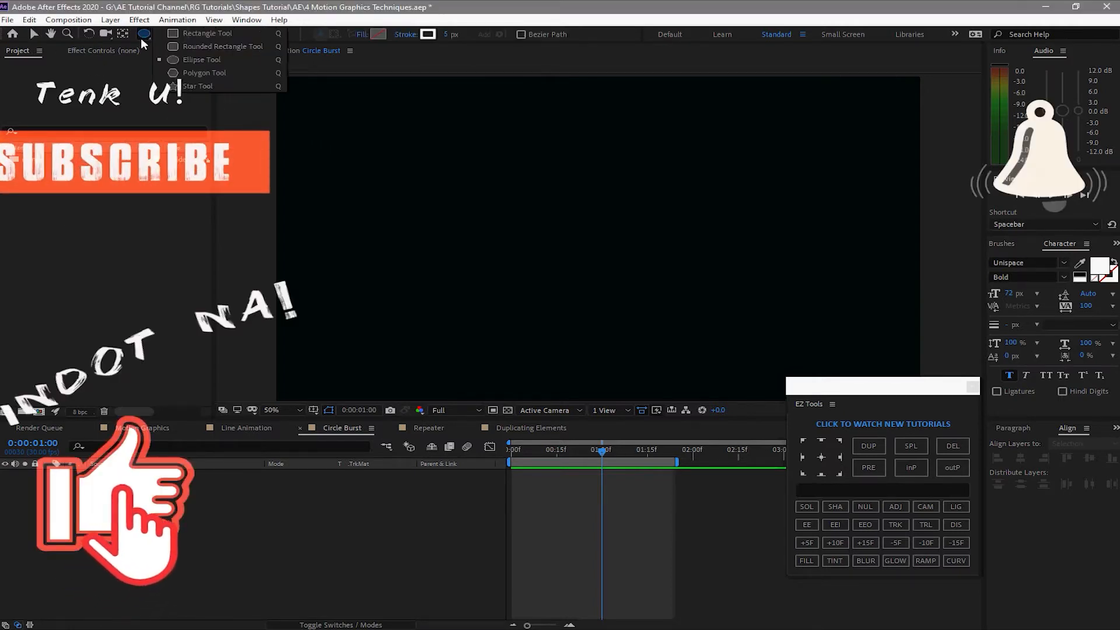
{"action": "left_click", "coordinate": [187, 61]}
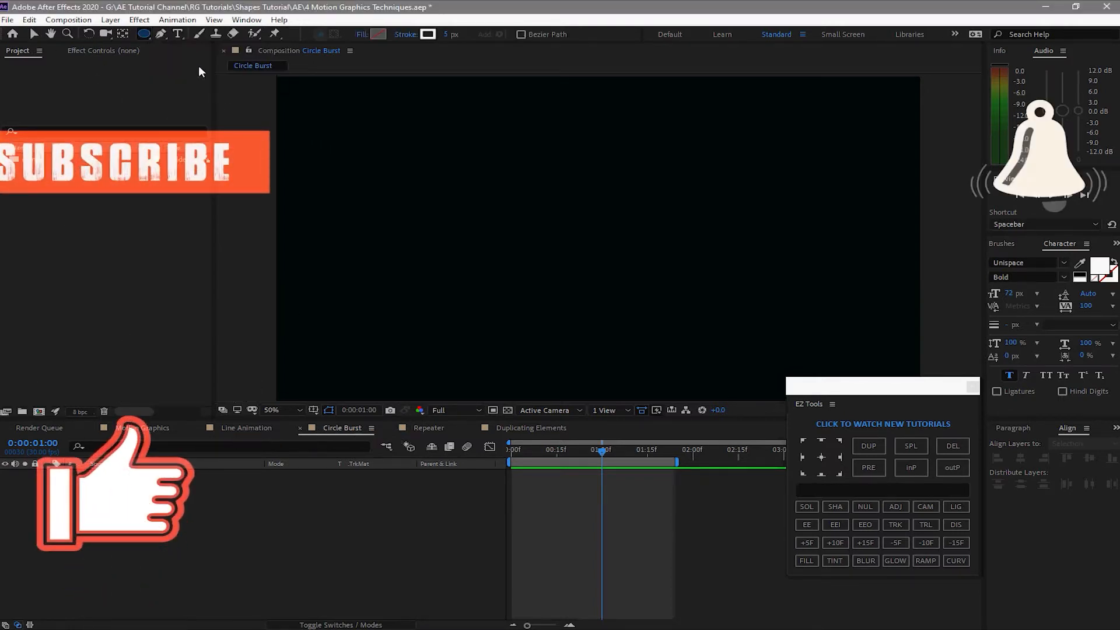
{"action": "left_click", "coordinate": [396, 35]}
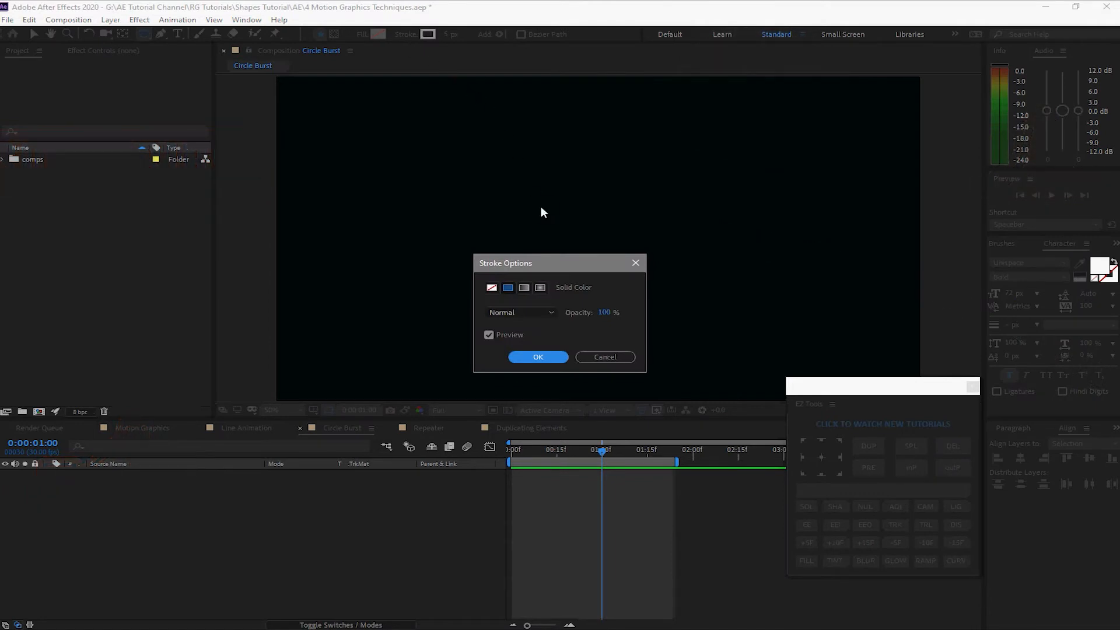
{"action": "left_click", "coordinate": [538, 357]}
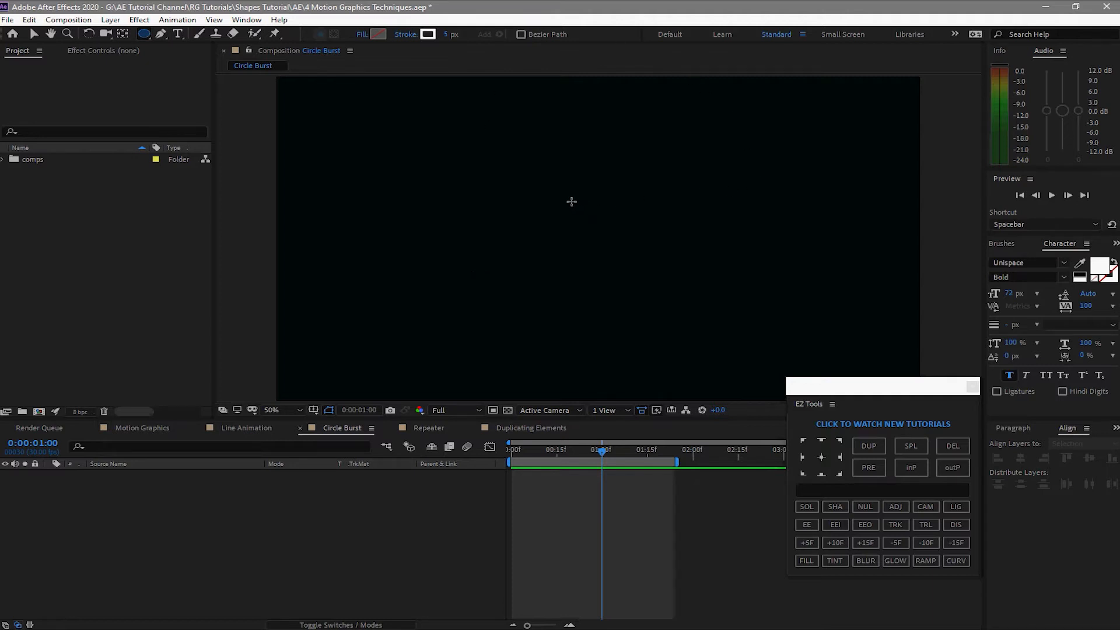
{"action": "left_click_drag", "start_coordinate": [555, 193], "coordinate": [588, 194]}
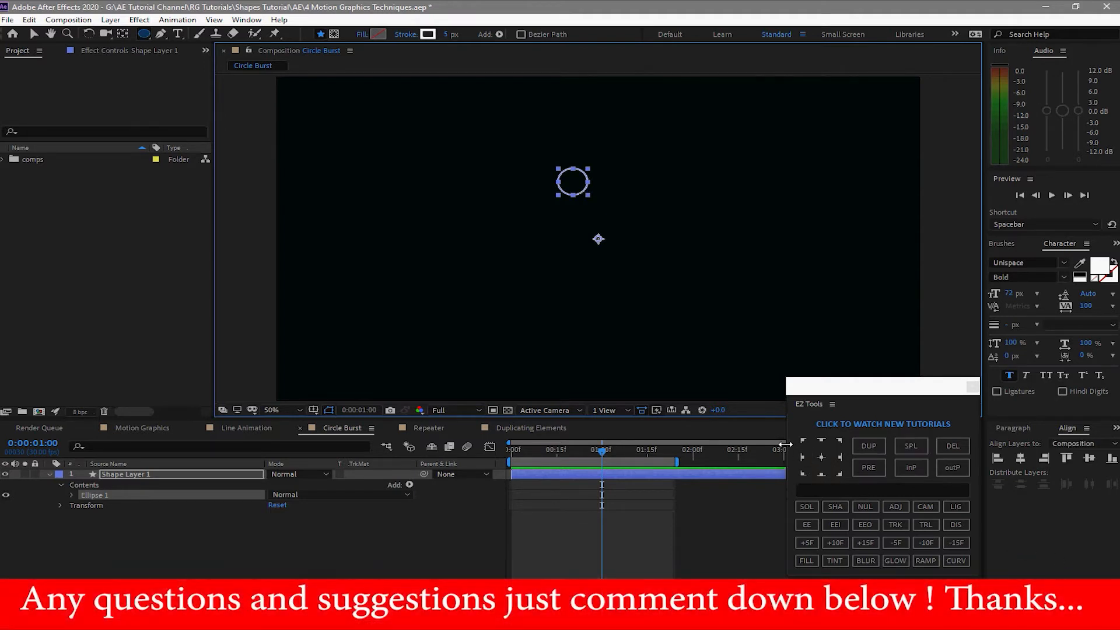
{"action": "left_click", "coordinate": [821, 459]}
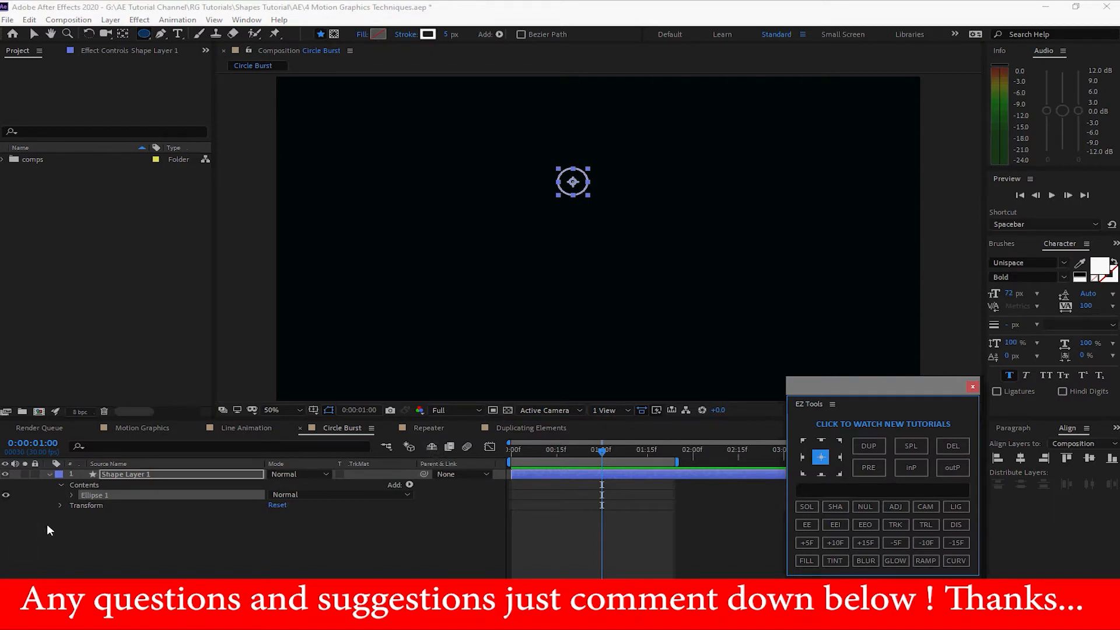
Add a Stroke Width keyframe to Ellipse 1's stroke at 0:00:00:15.
{"action": "left_click", "coordinate": [72, 495]}
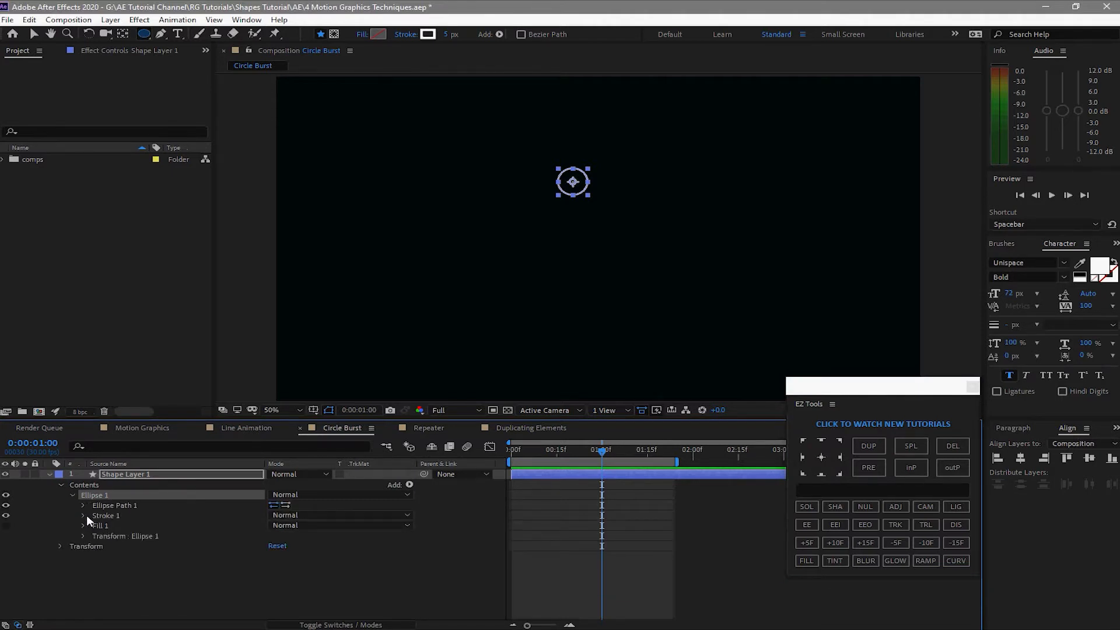
{"action": "left_click", "coordinate": [83, 516]}
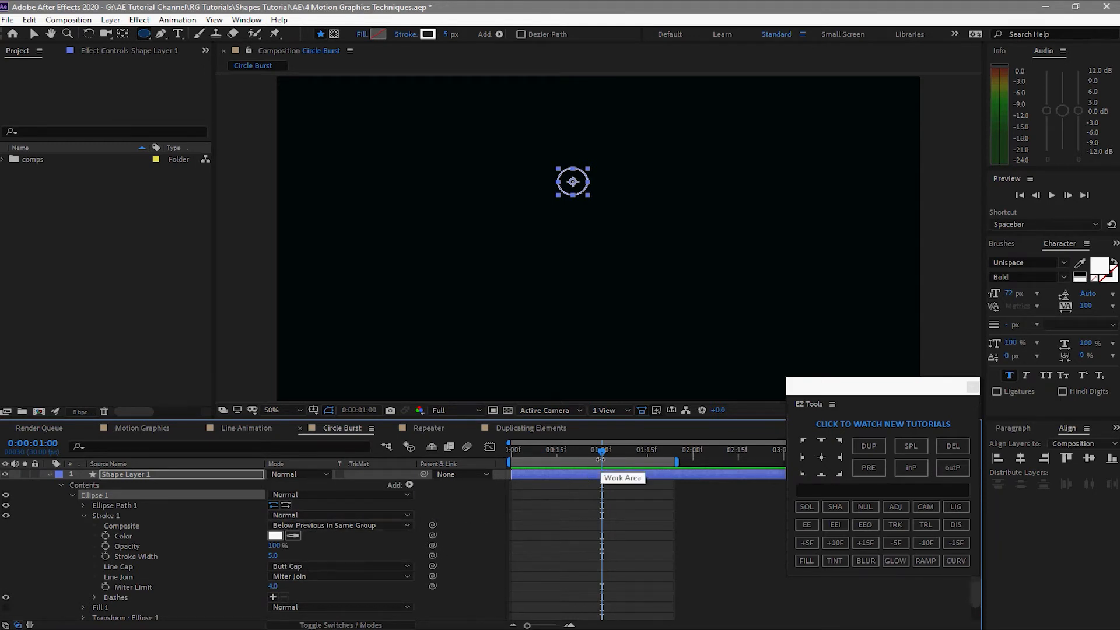
{"action": "left_click_drag", "start_coordinate": [601, 449], "coordinate": [553, 446]}
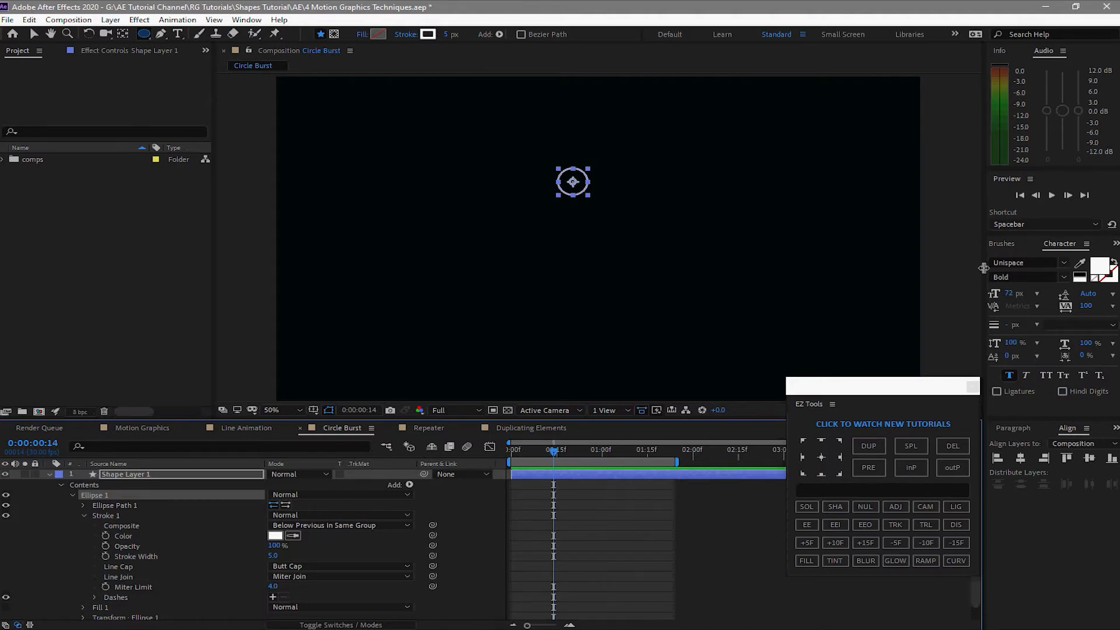
{"action": "left_click", "coordinate": [1069, 195]}
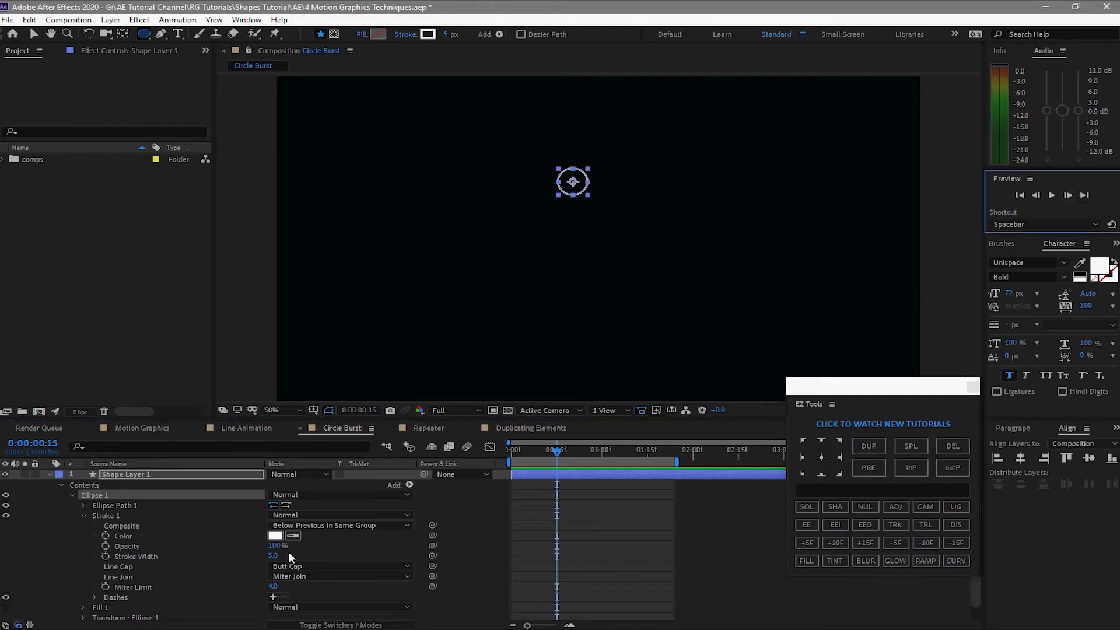
{"action": "left_click", "coordinate": [99, 555]}
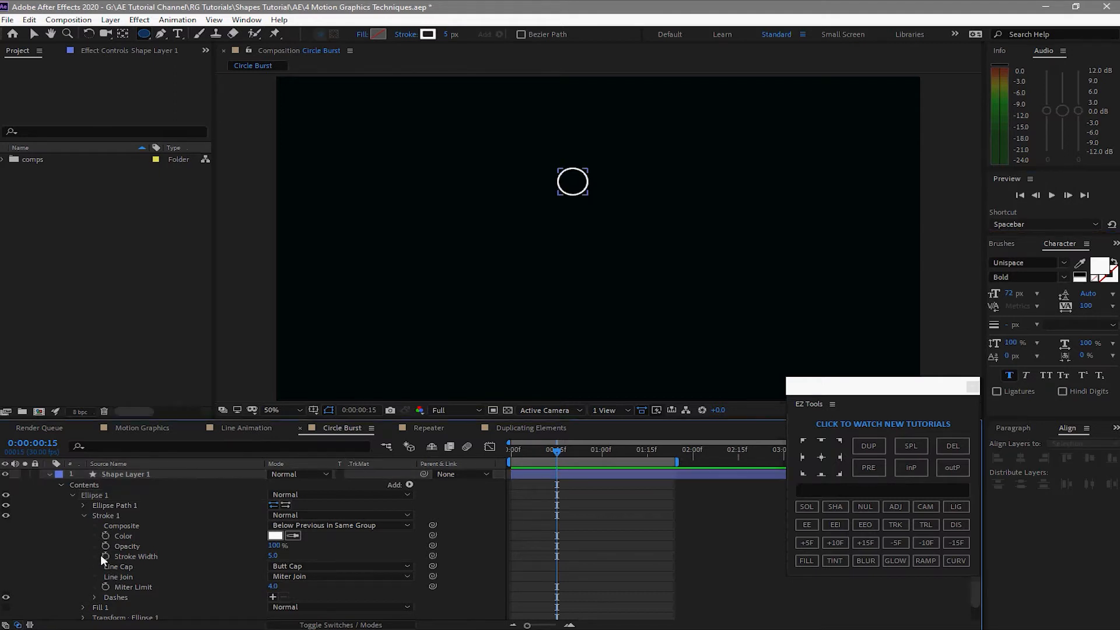
{"action": "left_click", "coordinate": [102, 556]}
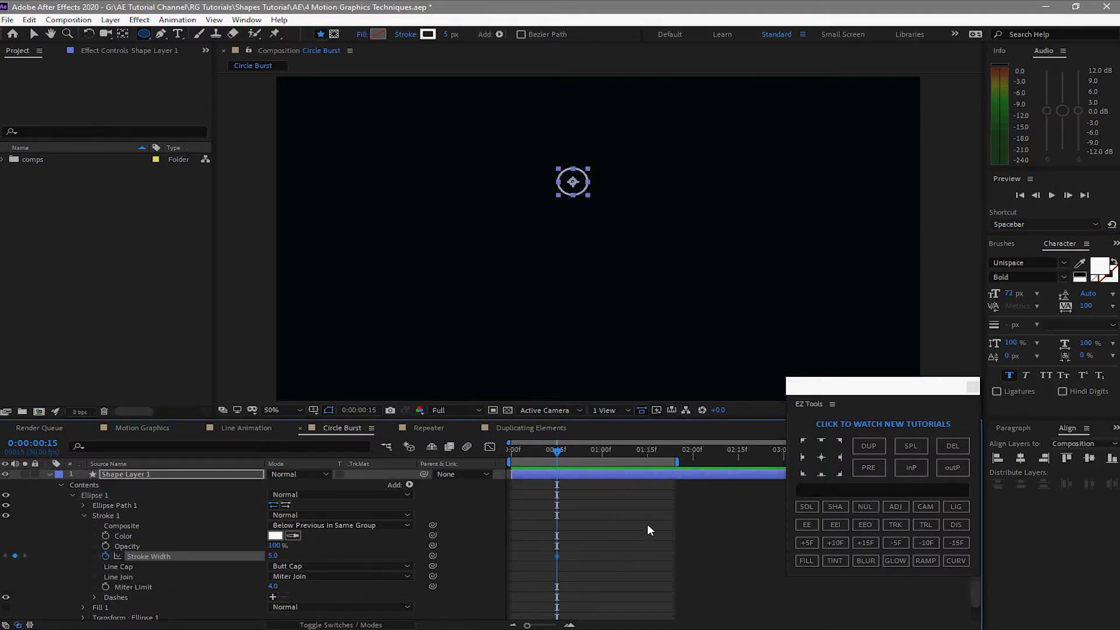
Set the Stroke Width to 0 at 0:00:01:00 and apply Easy Ease to both Stroke Width keyframes.
{"action": "left_click", "coordinate": [855, 542]}
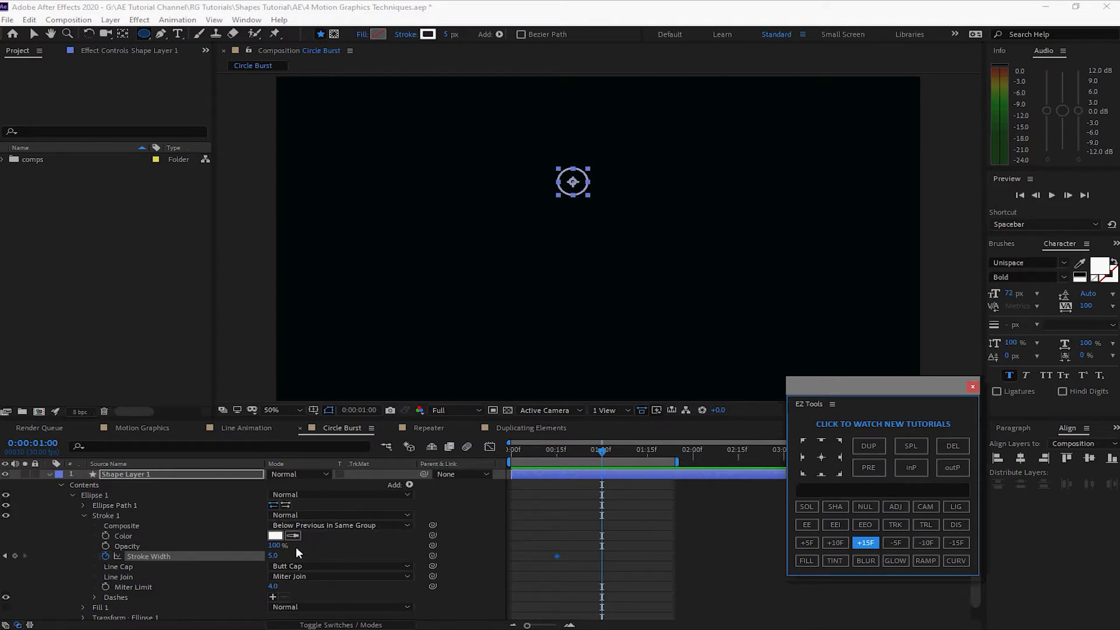
{"action": "left_click_drag", "start_coordinate": [274, 557], "coordinate": [176, 560]}
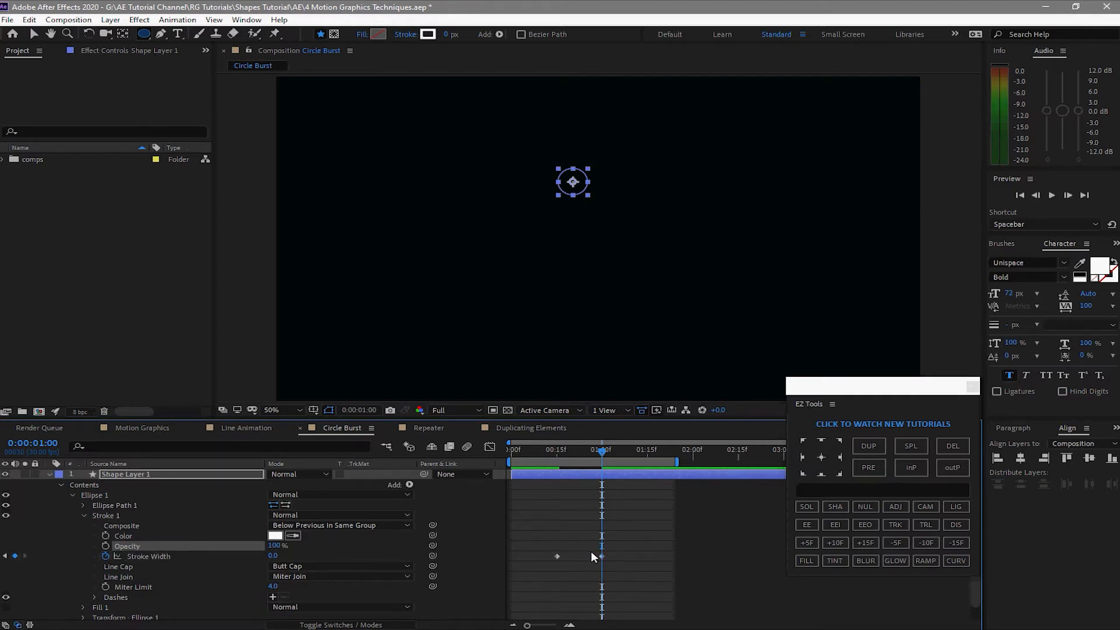
{"action": "left_click_drag", "start_coordinate": [542, 533], "coordinate": [614, 583]}
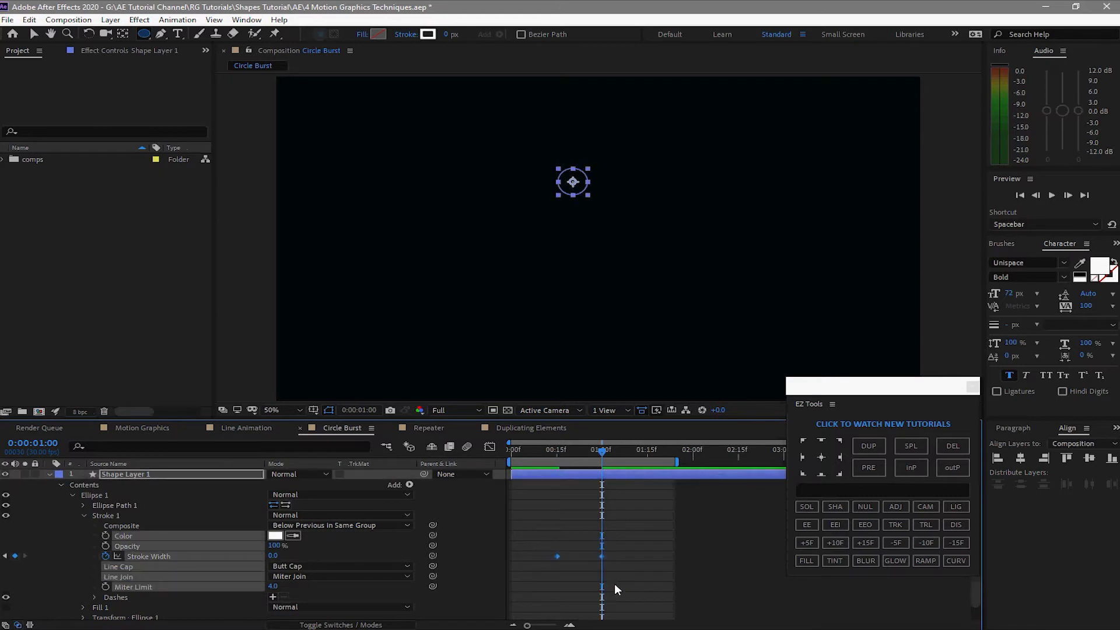
{"action": "left_click", "coordinate": [797, 529]}
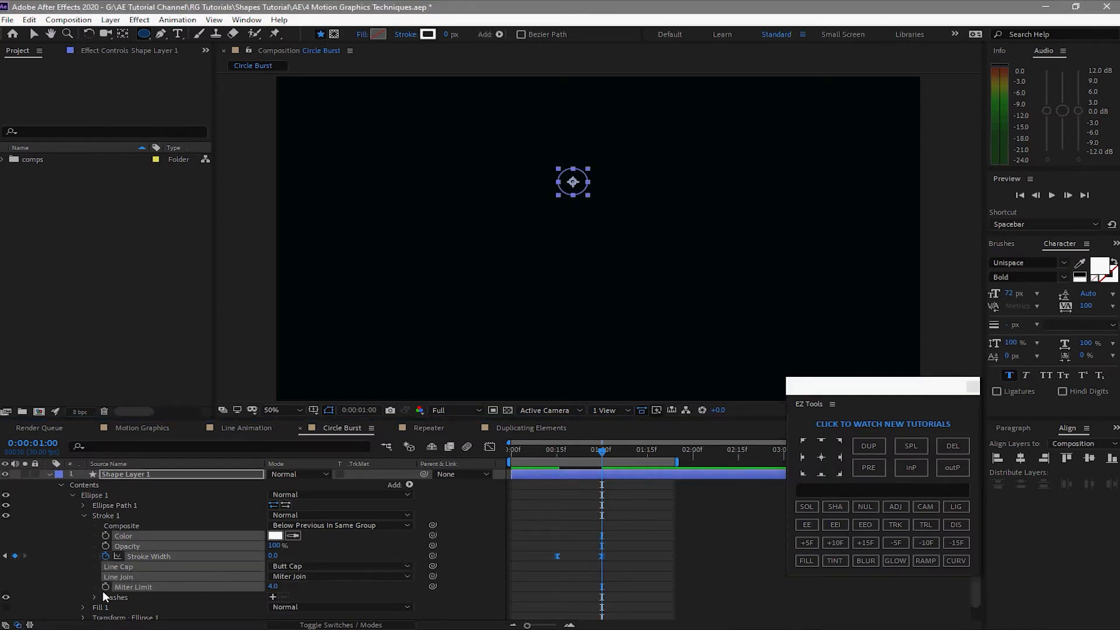
Keyframe the Scale in Ellipse 1's transform at 0:00:00:00 with a value of 0%.
{"action": "left_click", "coordinate": [83, 618]}
{"action": "scroll", "coordinate": [110, 600], "scroll_direction": "down", "scroll_amount": 3}
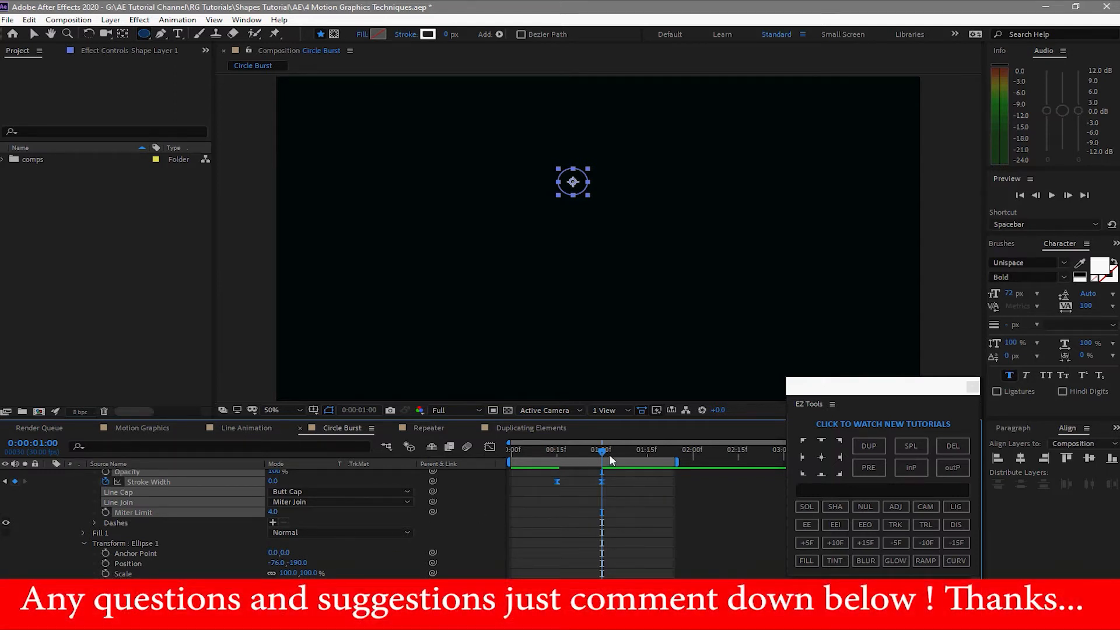
{"action": "left_click_drag", "start_coordinate": [593, 449], "coordinate": [443, 461]}
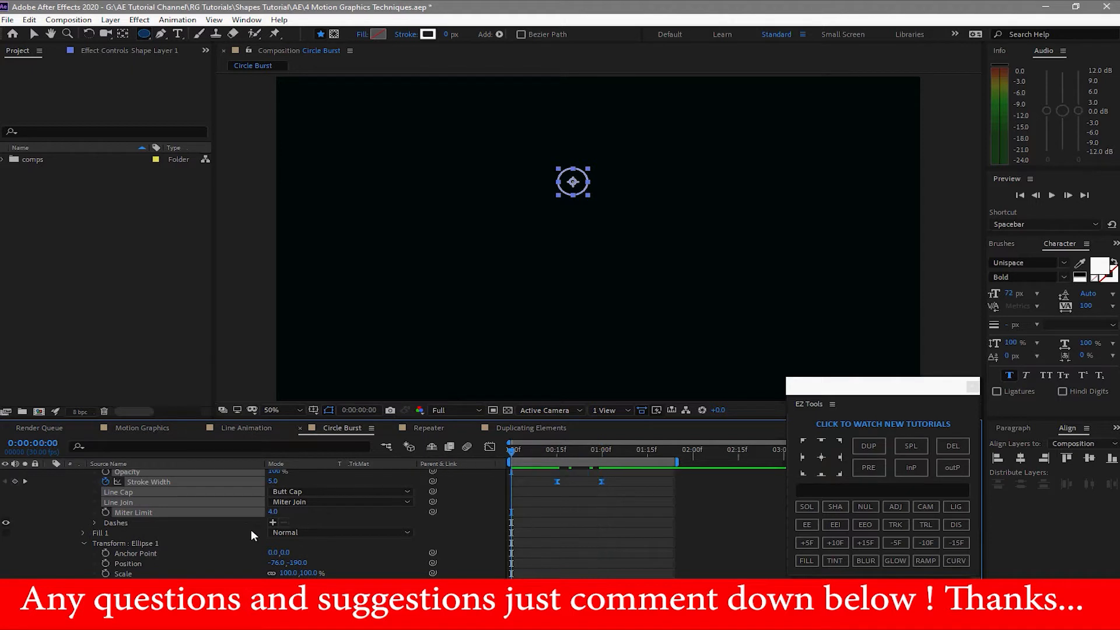
{"action": "left_click", "coordinate": [106, 574]}
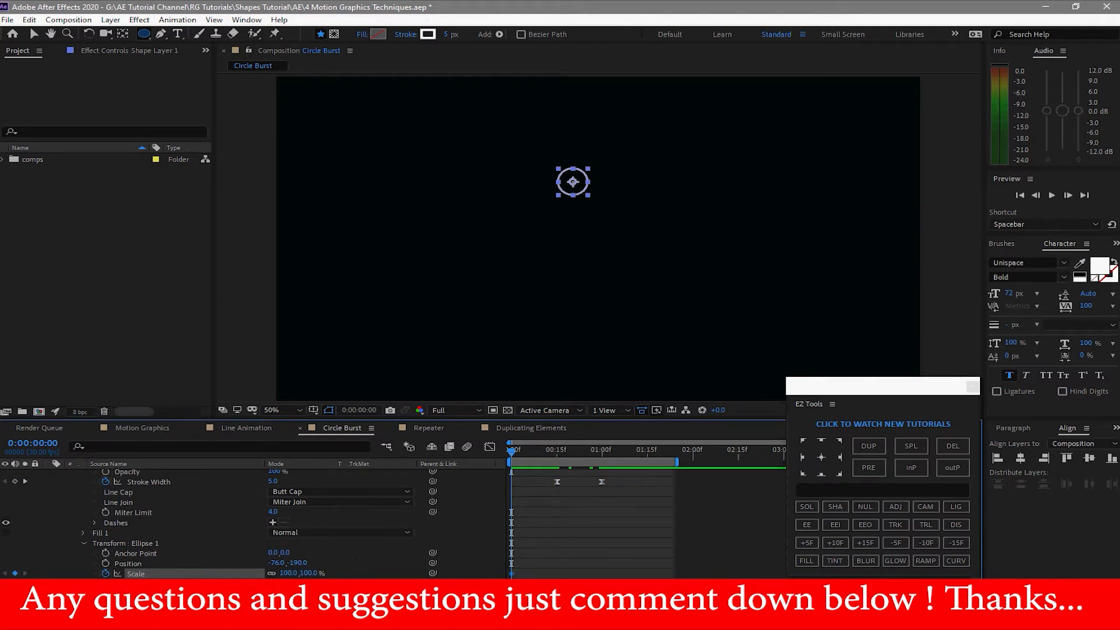
{"action": "left_click", "coordinate": [291, 572]}
{"action": "type", "text": "0"}
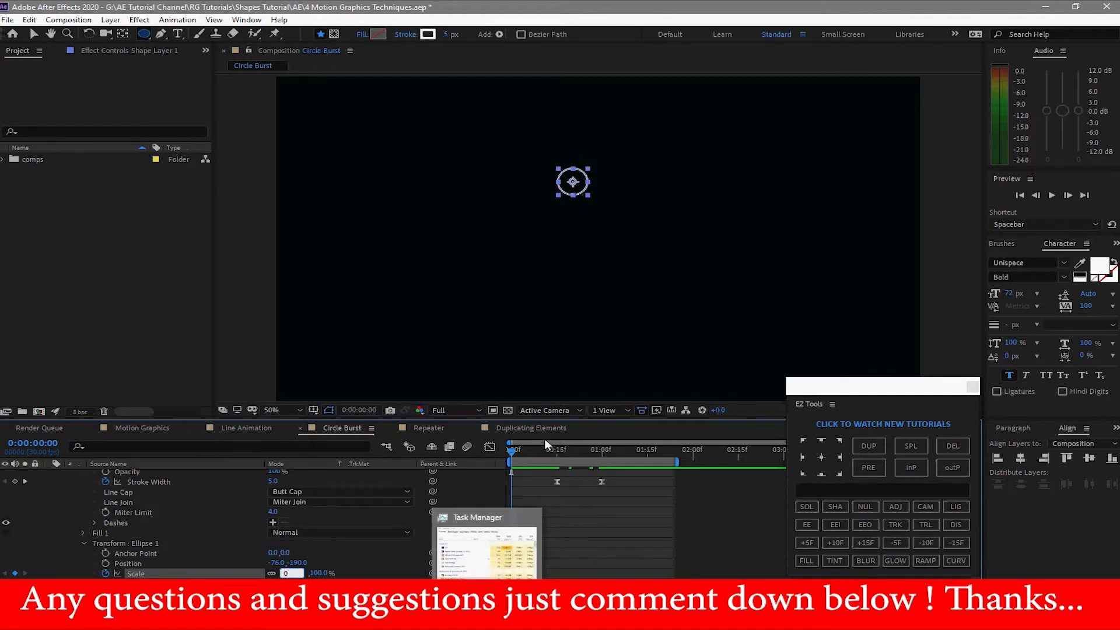
Set Ellipse 1's Scale to 100% at 0:00:01:00 as its second keyframe.
{"action": "left_click", "coordinate": [873, 538]}
{"action": "left_click", "coordinate": [873, 537]}
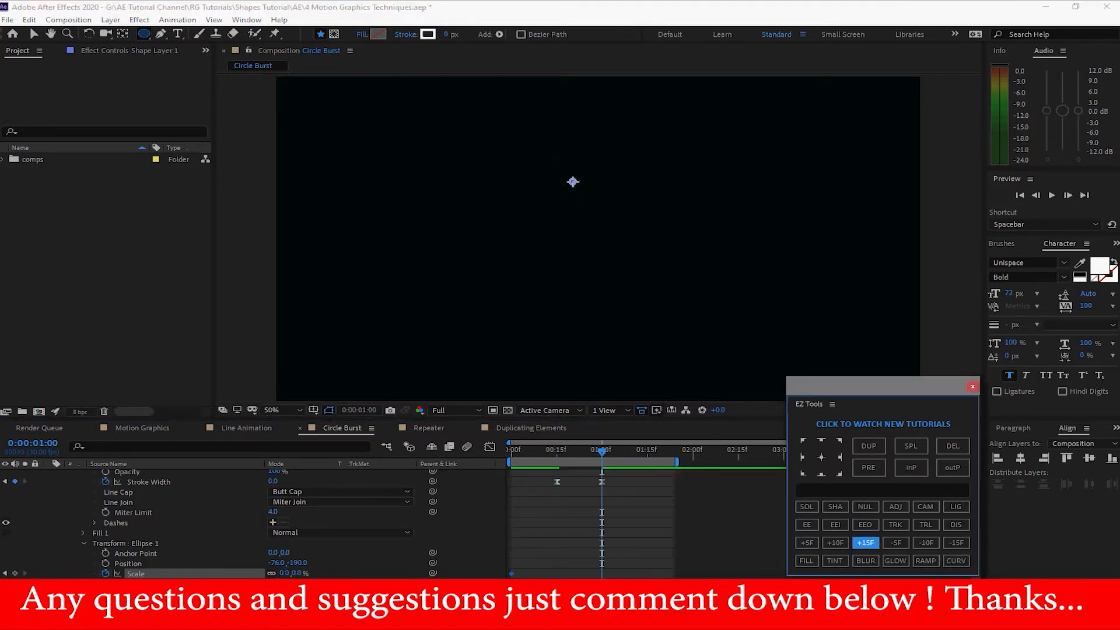
{"action": "left_click", "coordinate": [284, 573]}
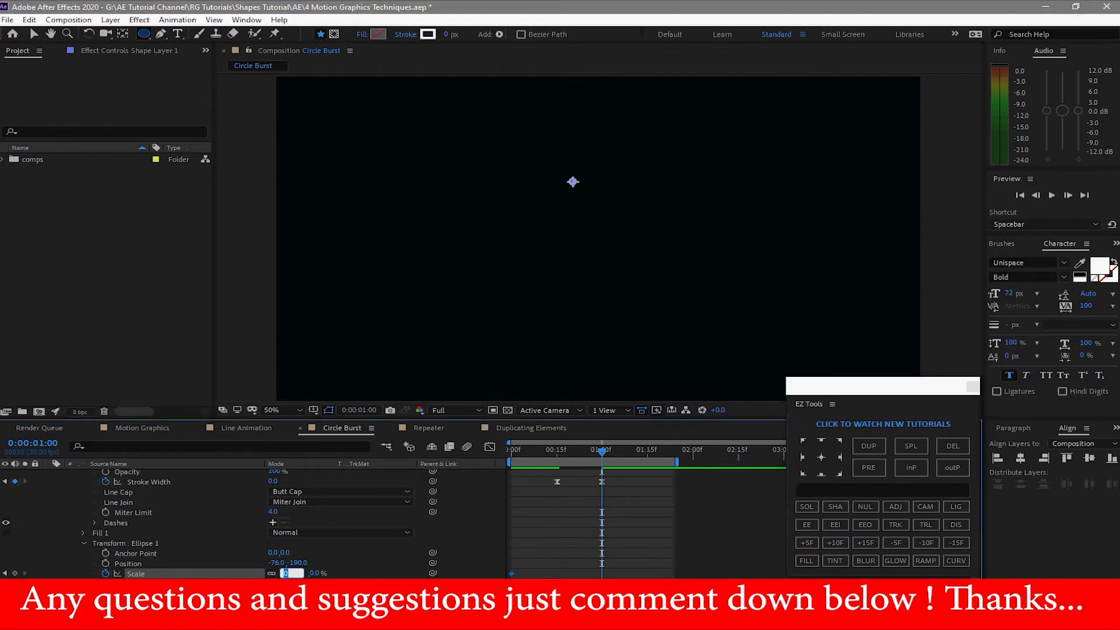
{"action": "type", "text": "100"}
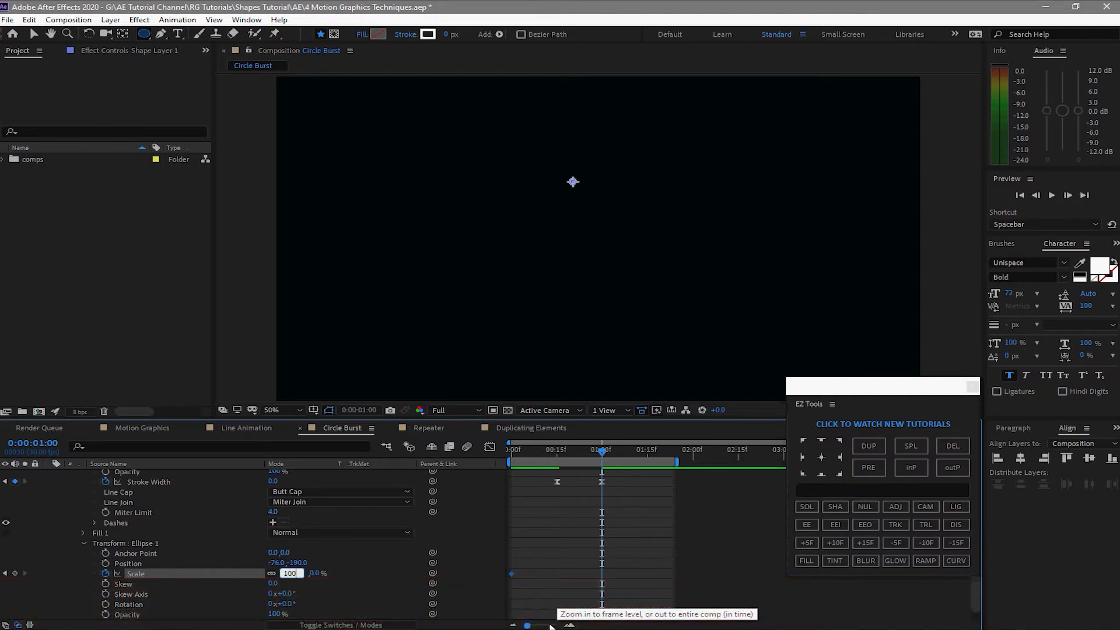
{"action": "key", "text": "Return"}
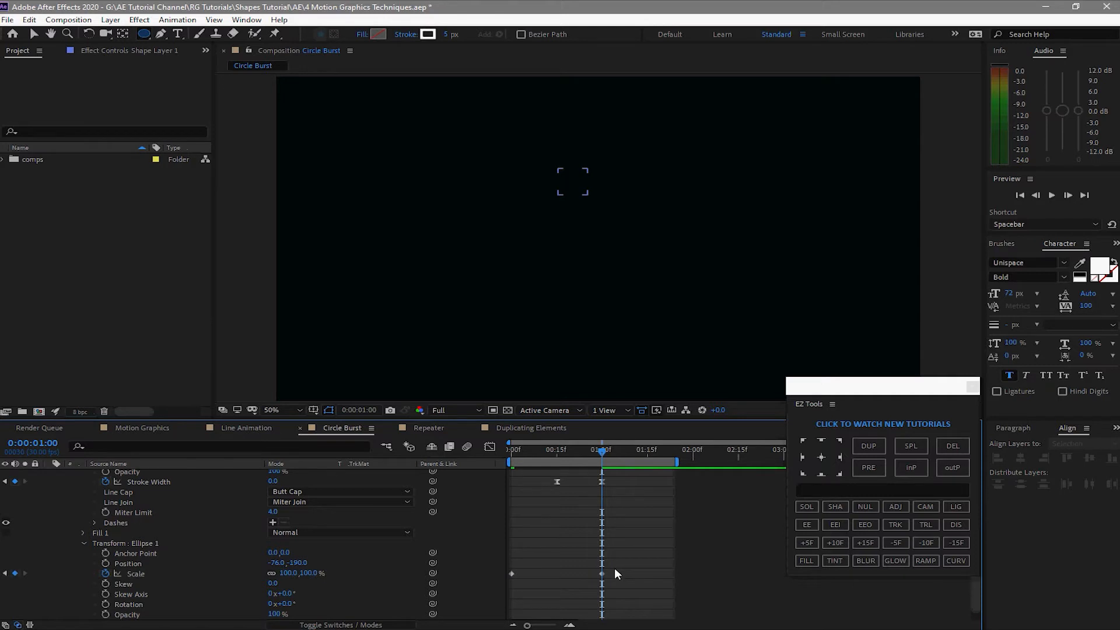
Apply Easy Ease to both of Ellipse 1's Scale keyframes and play back the circle animation.
{"action": "left_click_drag", "start_coordinate": [615, 570], "coordinate": [496, 585]}
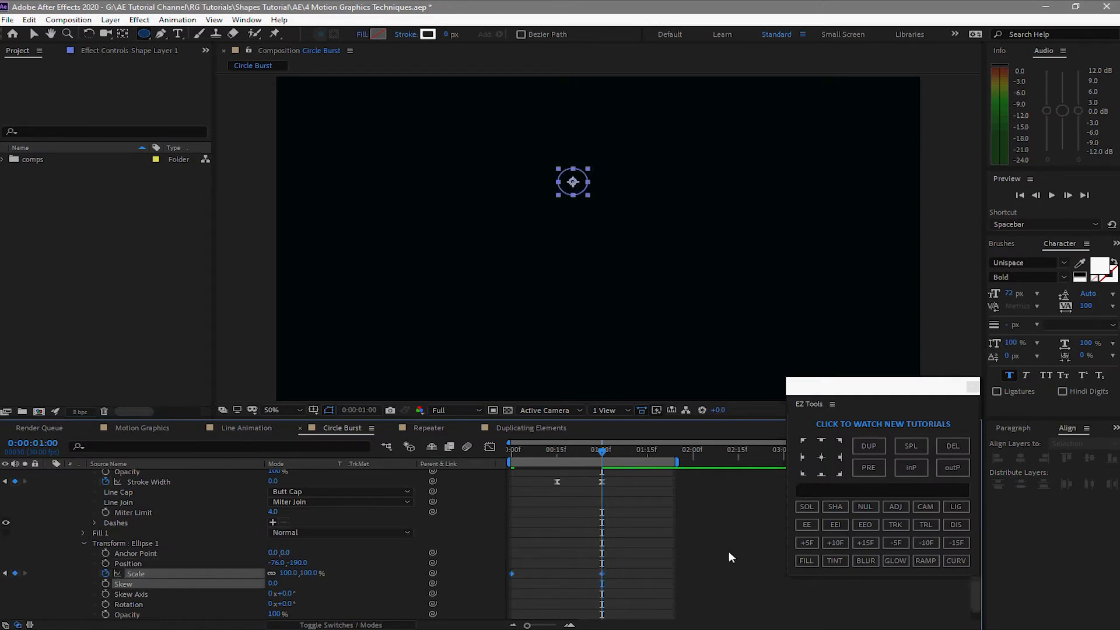
{"action": "left_click", "coordinate": [807, 523]}
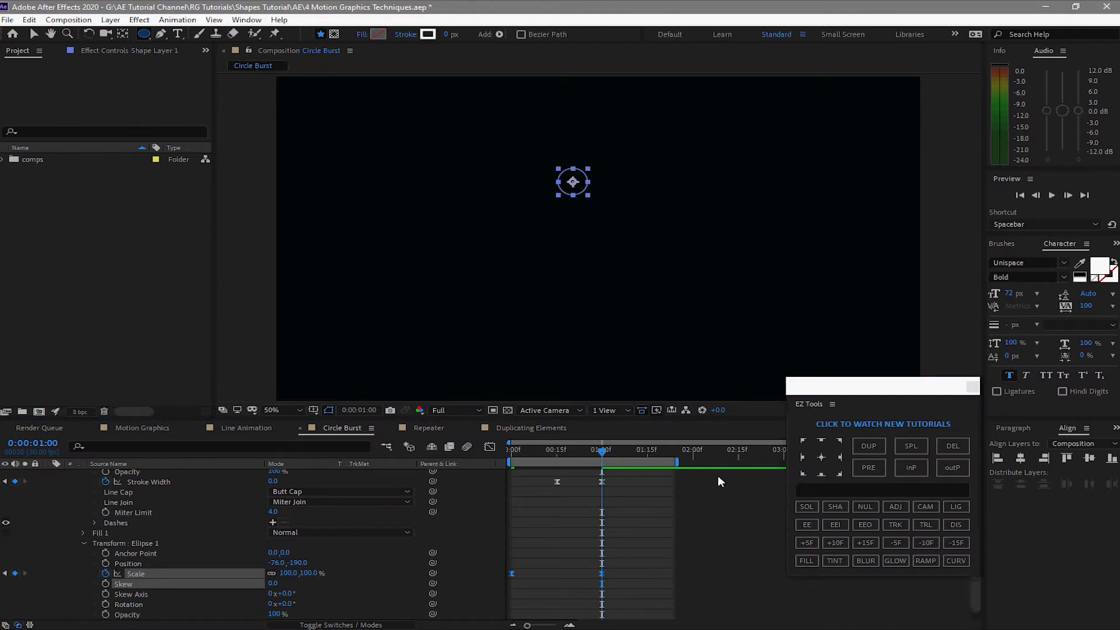
{"action": "left_click", "coordinate": [1052, 193]}
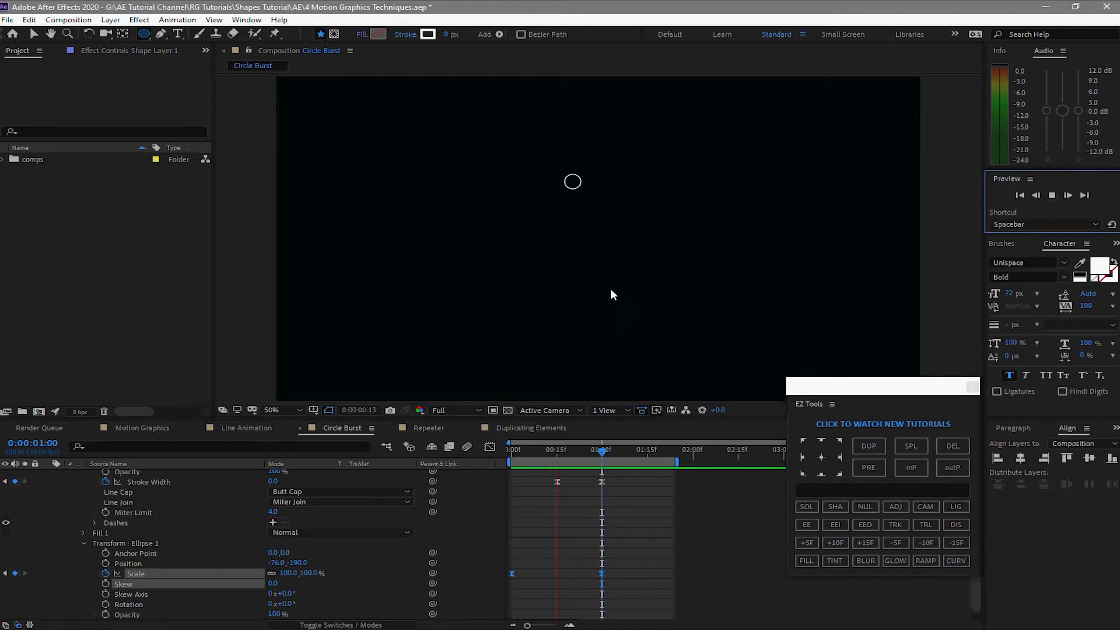
Collapse the expanded transform, stroke, ellipse and contents groups of Shape Layer 1 down to a single layer row.
{"action": "left_click", "coordinate": [81, 542]}
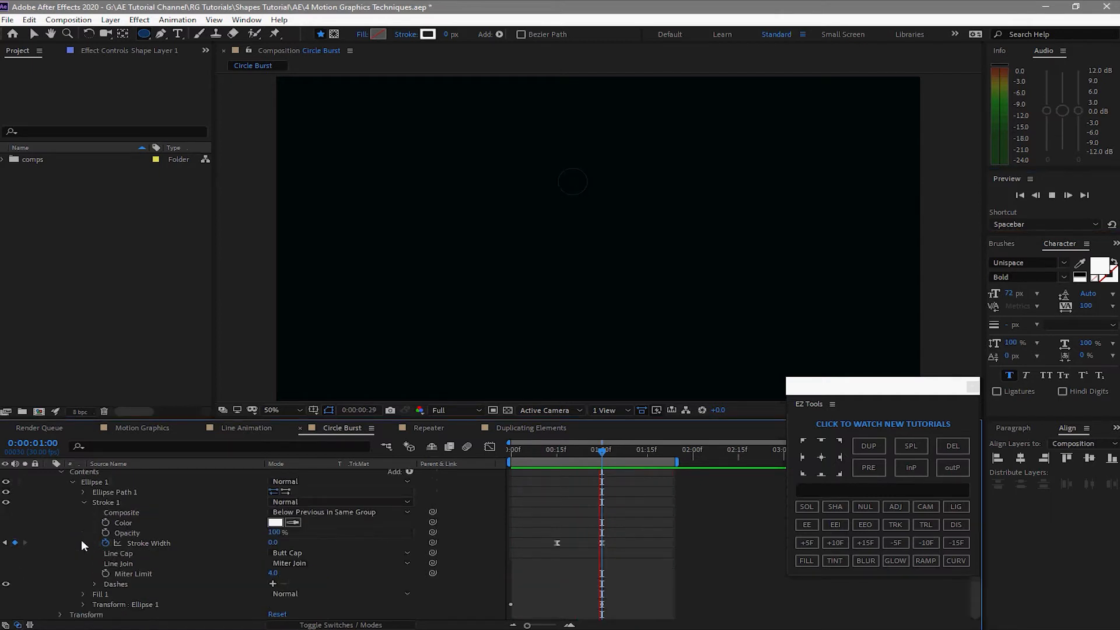
{"action": "left_click", "coordinate": [78, 501]}
{"action": "left_click", "coordinate": [72, 496]}
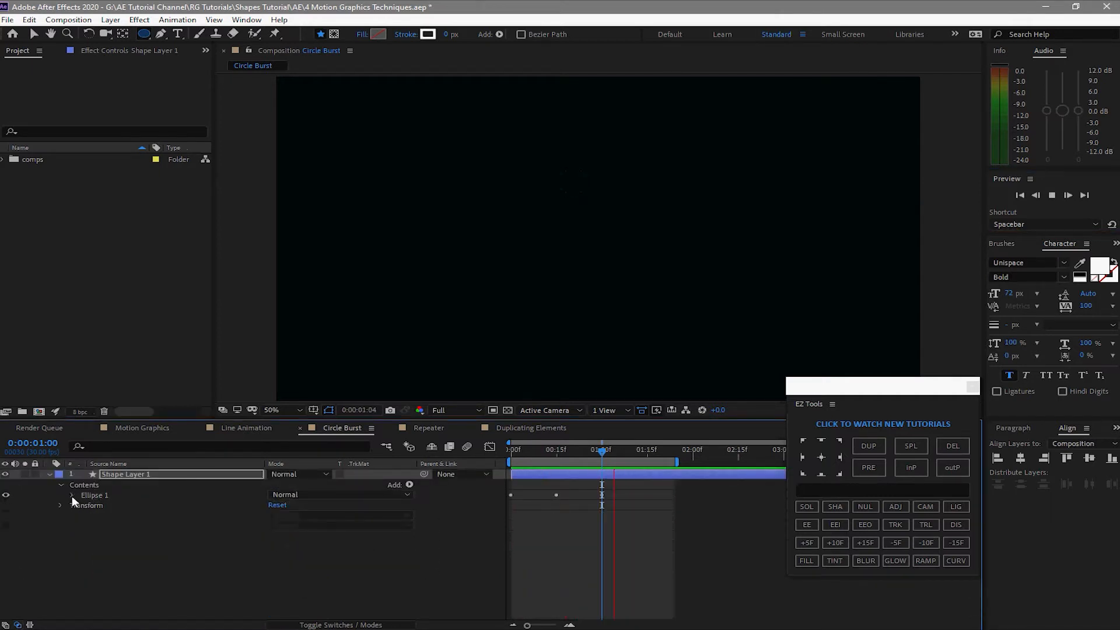
{"action": "left_click", "coordinate": [59, 484]}
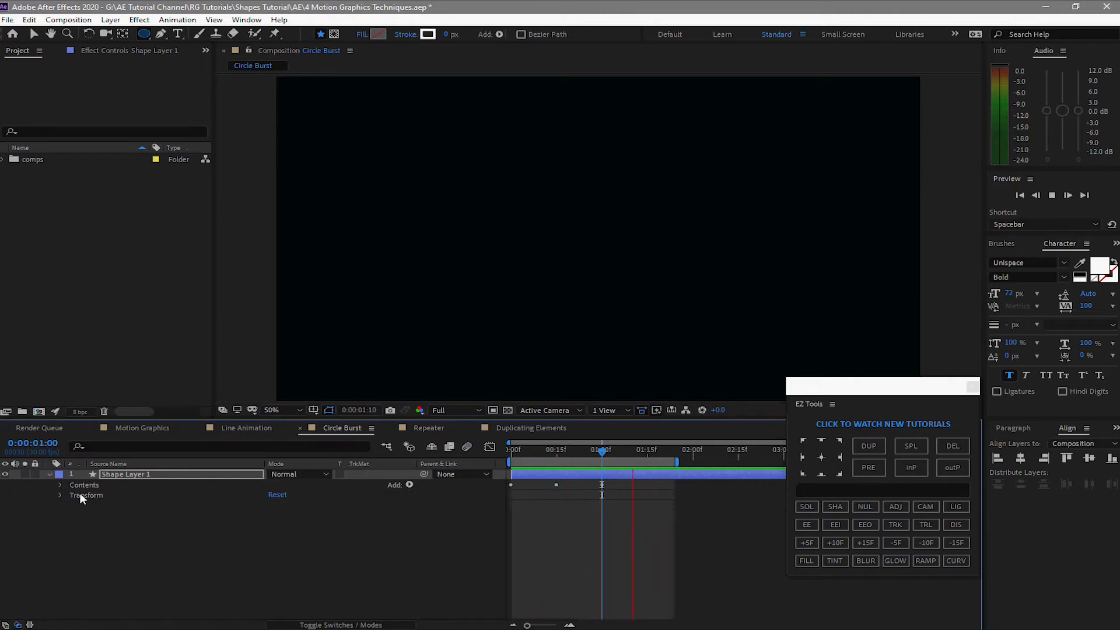
{"action": "left_click", "coordinate": [47, 476]}
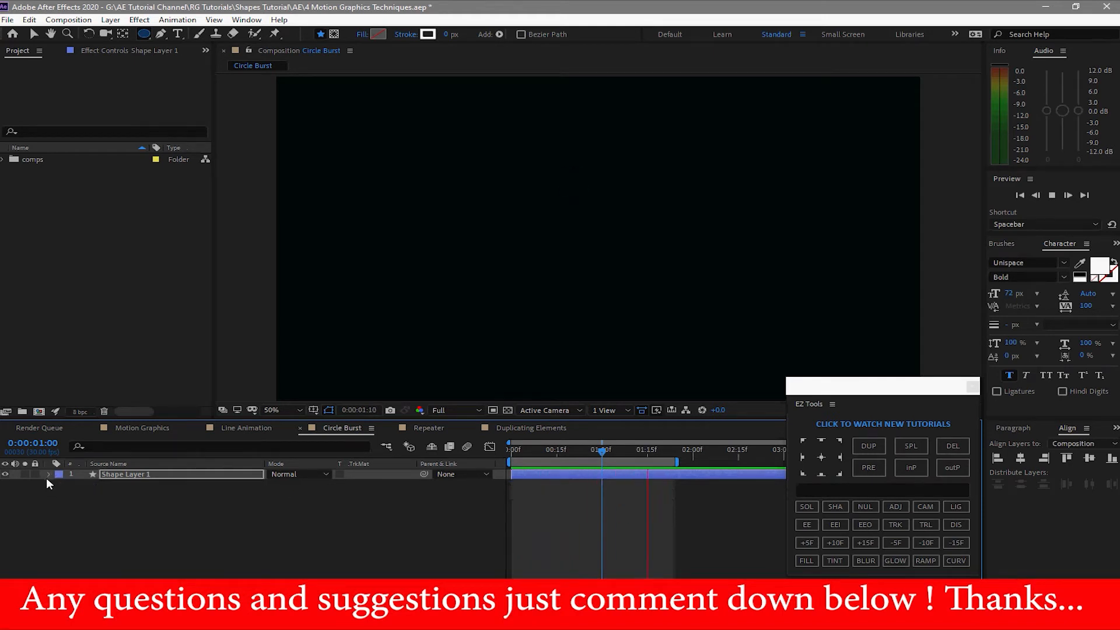
Duplicate Shape Layer 1 eleven times to get twelve identical circle layers.
{"action": "left_click", "coordinate": [115, 474]}
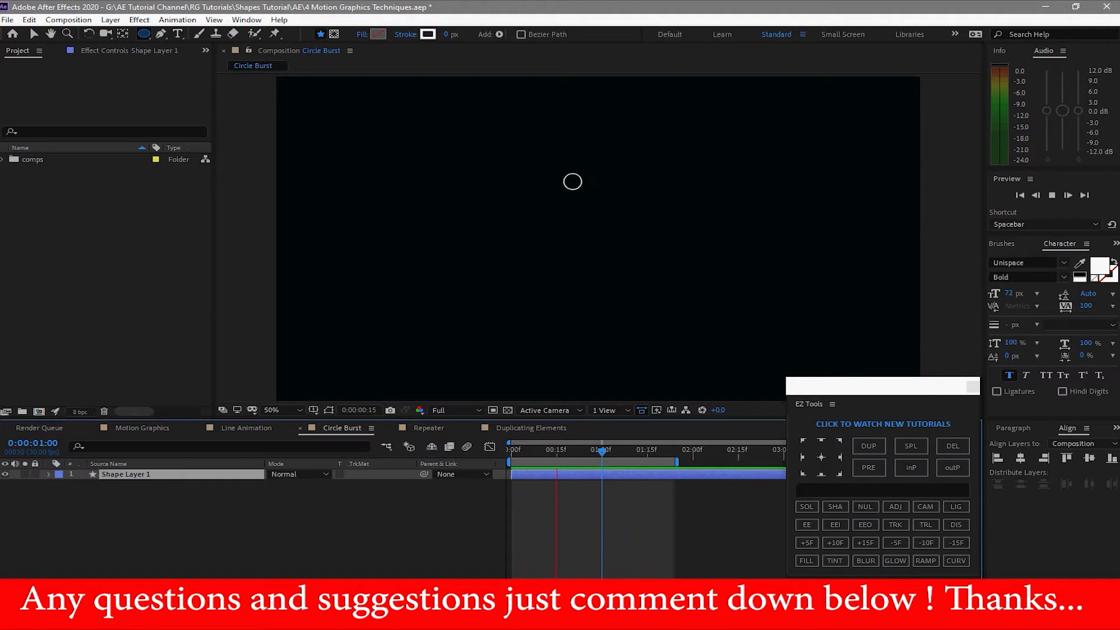
{"action": "key", "text": "ctrl+d"}
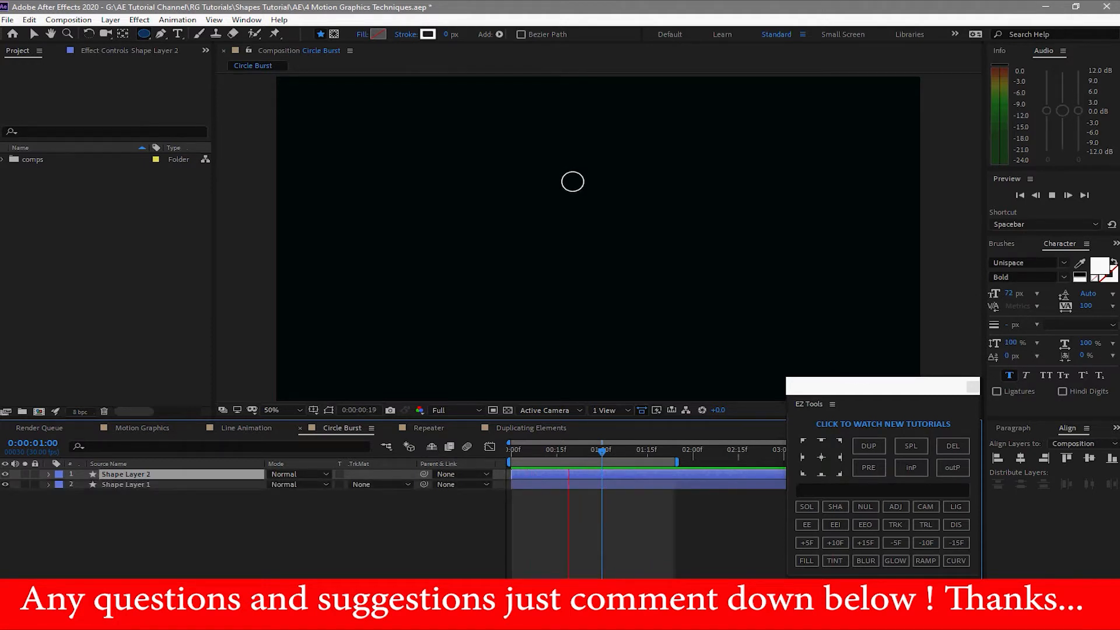
{"action": "key", "text": "ctrl+d"}
{"action": "key", "text": "ctrl+d"}
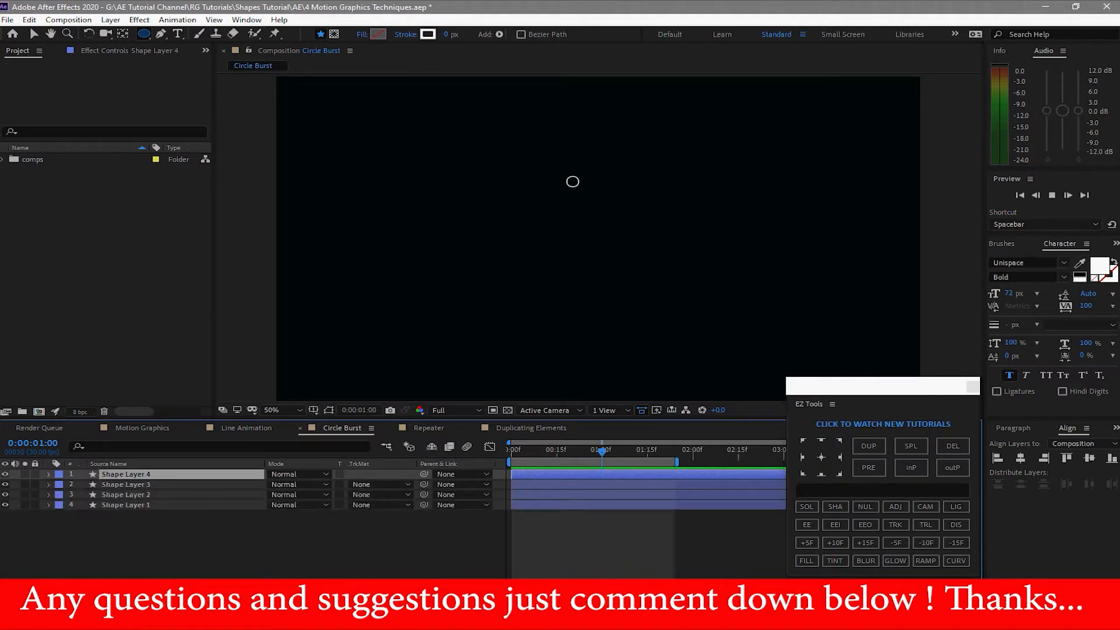
{"action": "key", "text": "ctrl+d"}
{"action": "key", "text": "ctrl+d"}
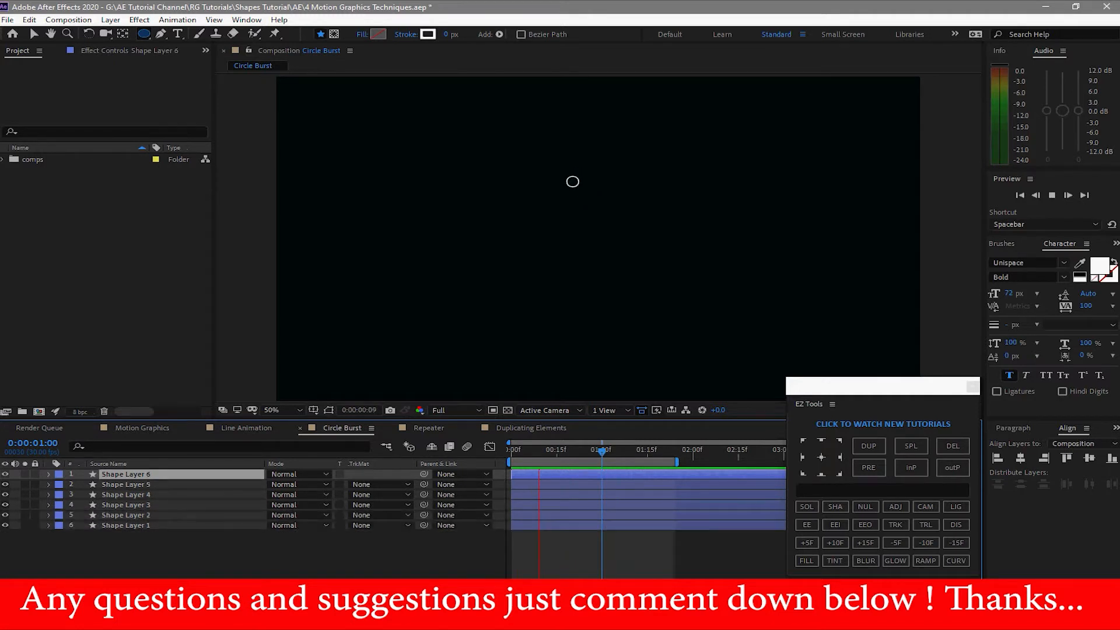
{"action": "key", "text": "ctrl+d"}
{"action": "key", "text": "ctrl+d"}
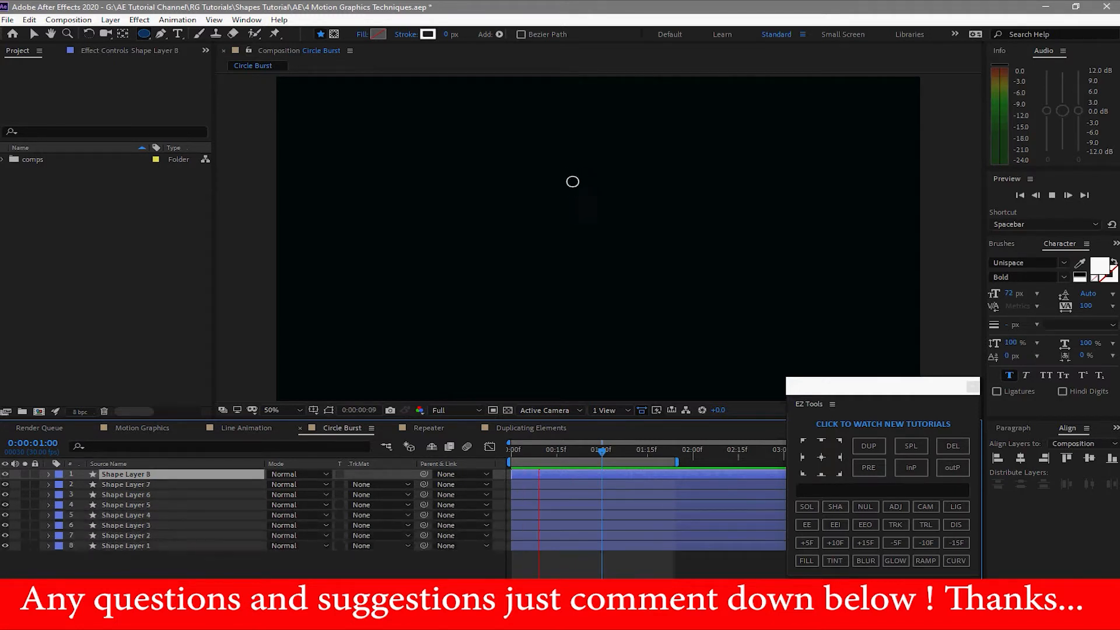
{"action": "key", "text": "ctrl+d"}
{"action": "key", "text": "ctrl+d"}
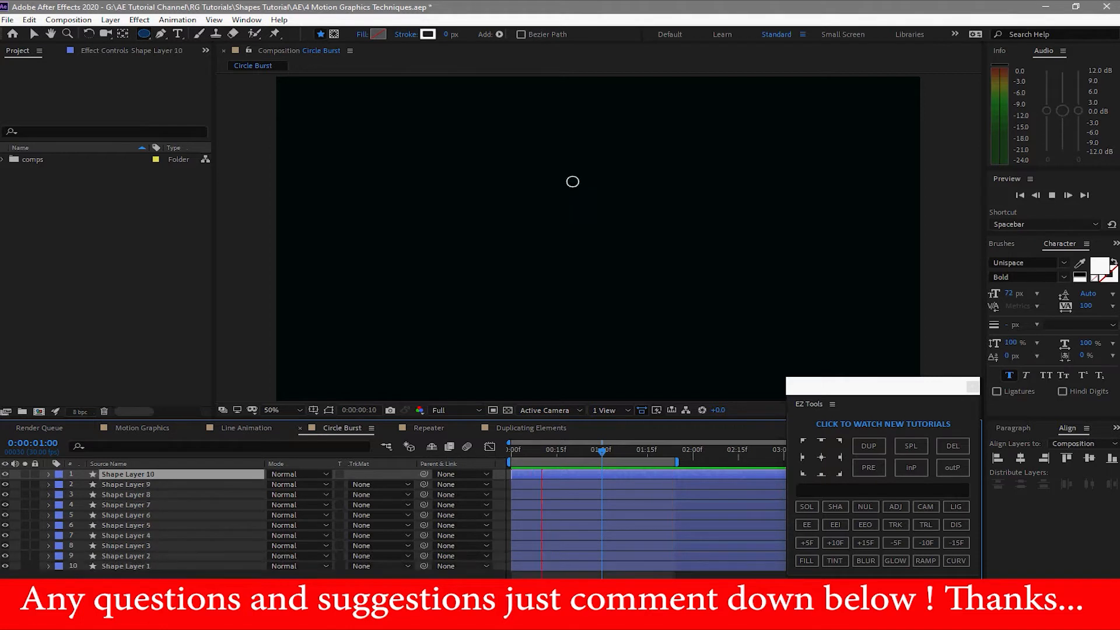
{"action": "key", "text": "ctrl+d"}
{"action": "key", "text": "ctrl+d"}
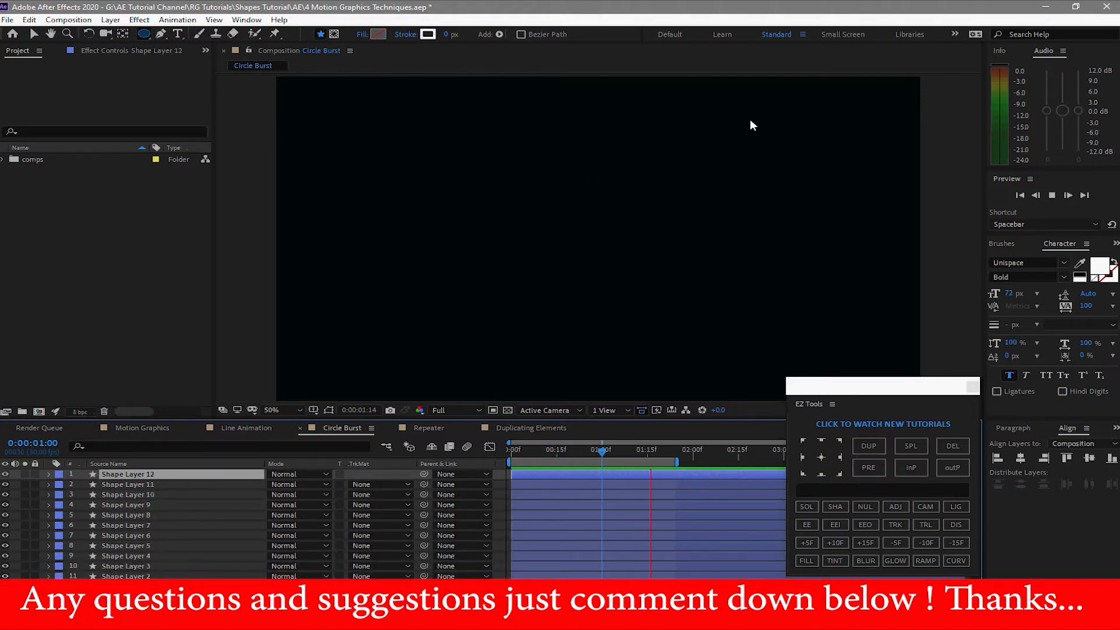
Split all twelve shape layers at 0:00:01:05 and delete the parts after that time.
{"action": "left_click_drag", "start_coordinate": [106, 618], "coordinate": [90, 466]}
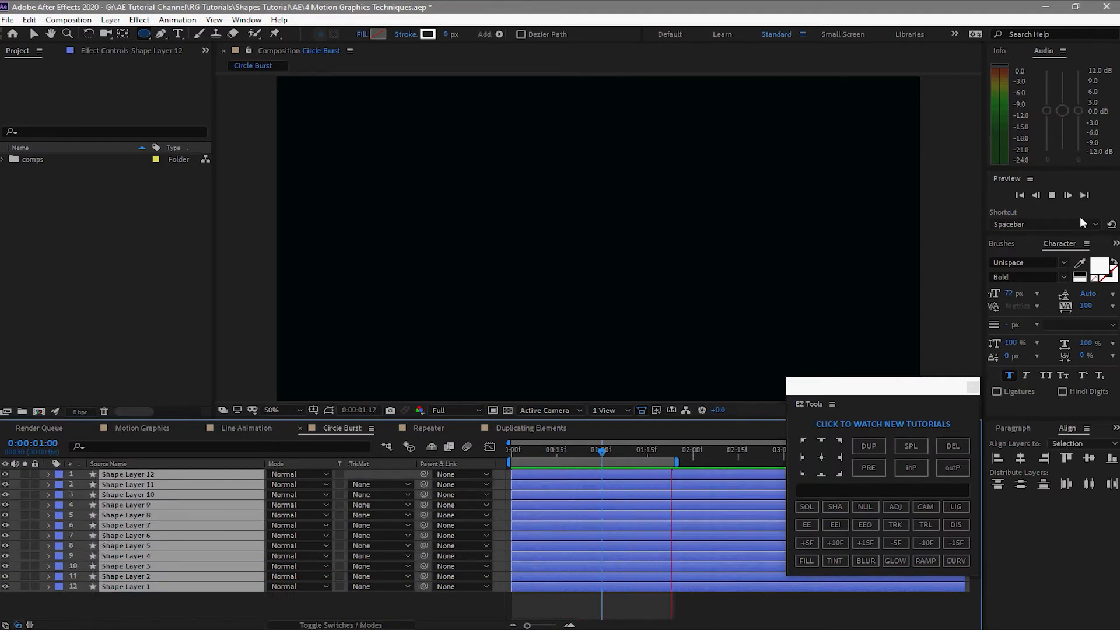
{"action": "left_click", "coordinate": [1052, 194]}
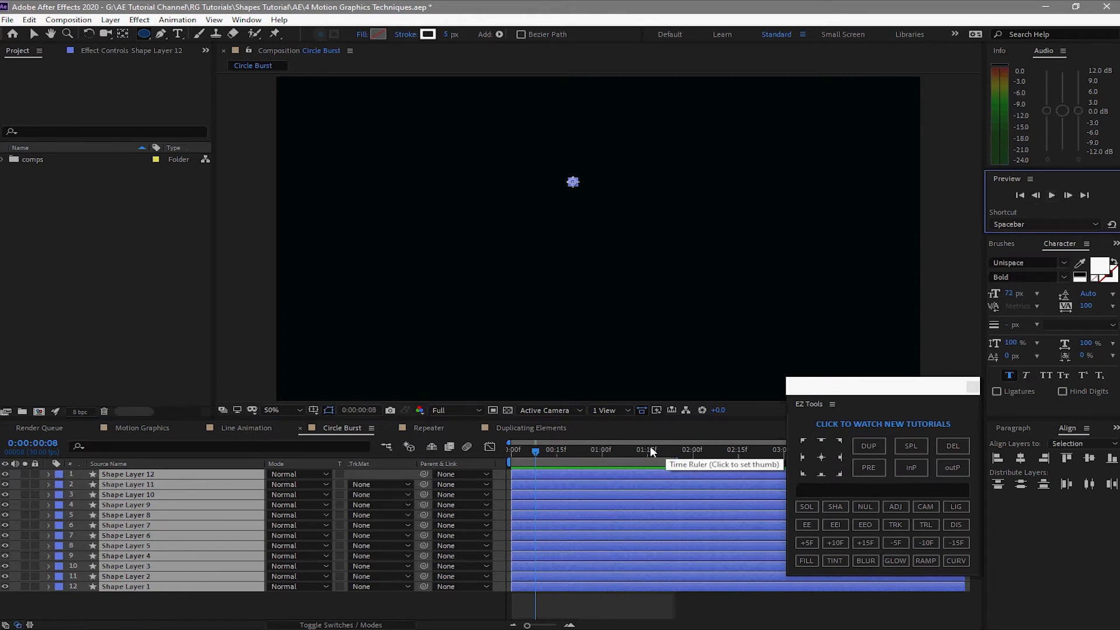
{"action": "left_click", "coordinate": [620, 450]}
{"action": "left_click_drag", "start_coordinate": [620, 451], "coordinate": [618, 451]}
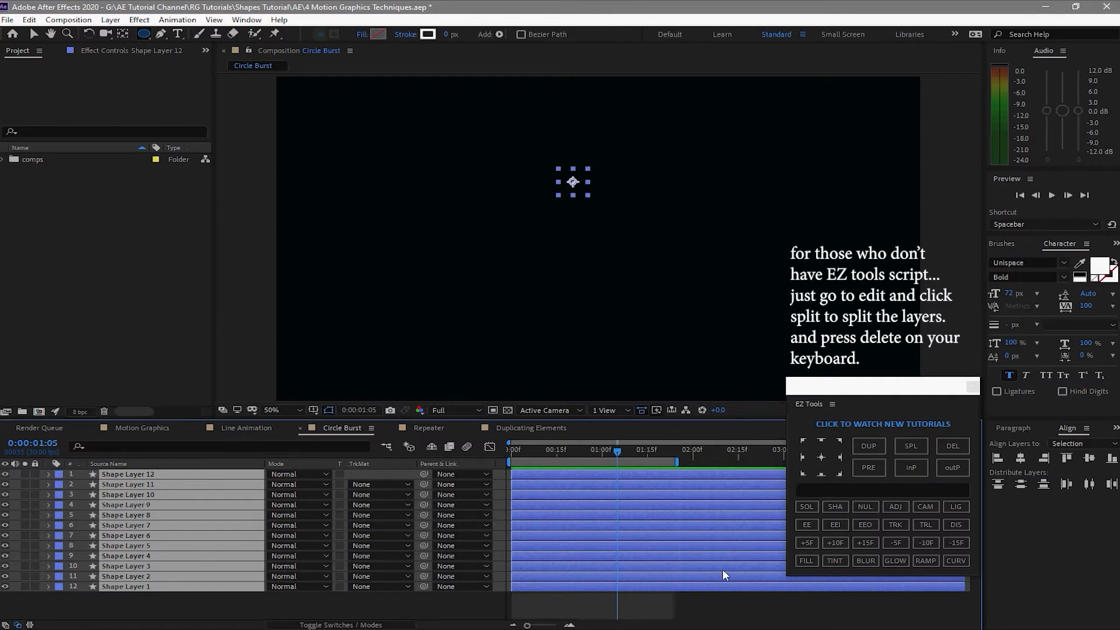
{"action": "left_click", "coordinate": [918, 455]}
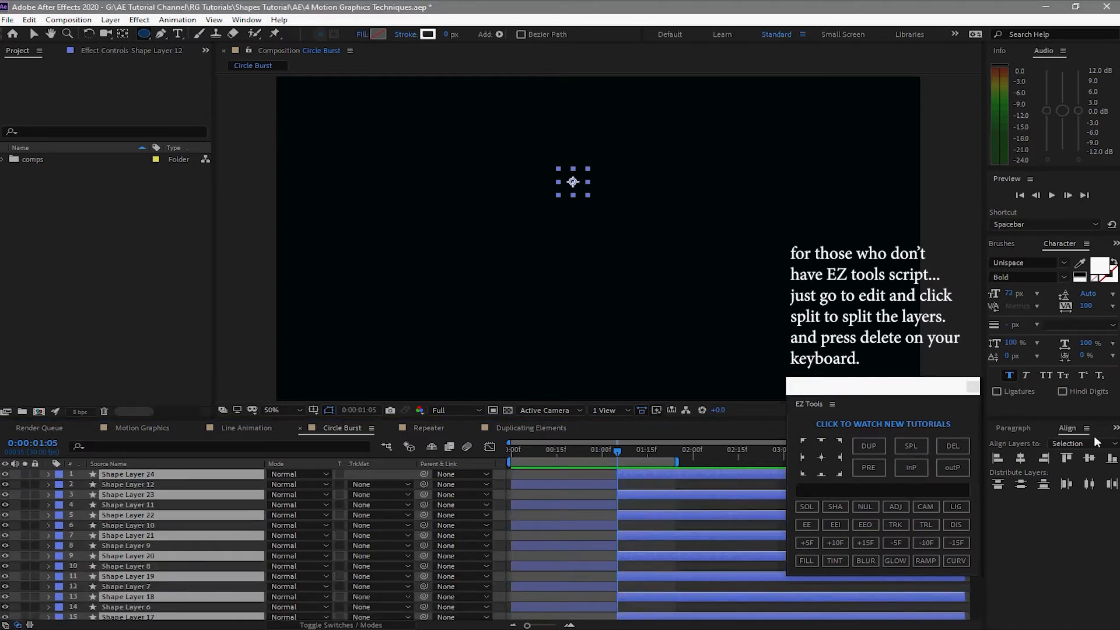
{"action": "key", "text": "Delete"}
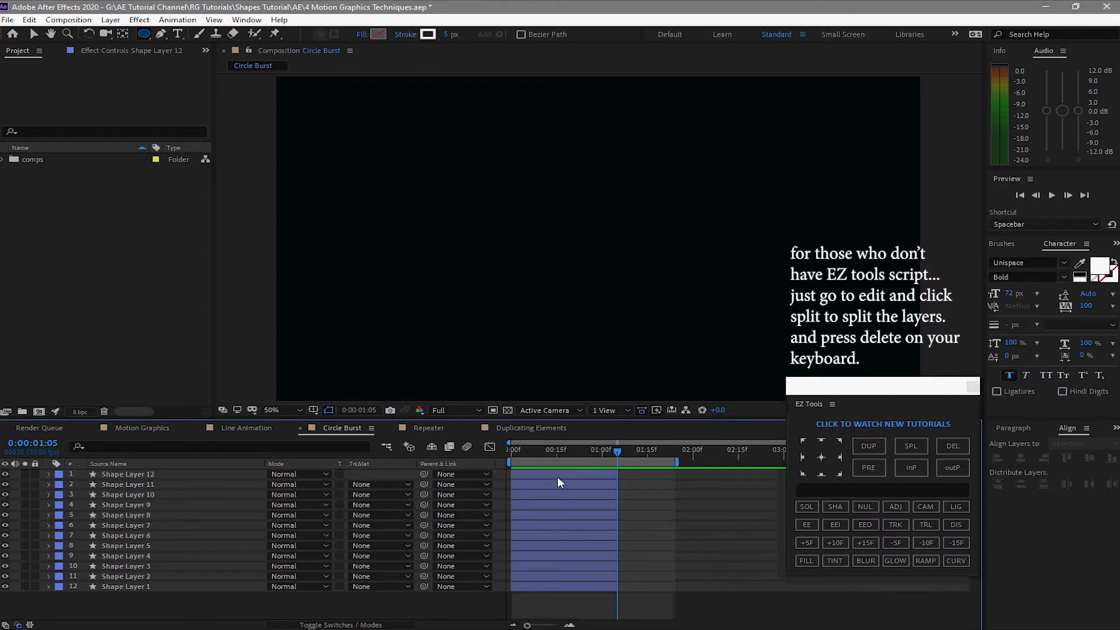
At 0:00:00:14, move Shape Layer 12's circle to the composition's upper-left area and Shape Layer 11's circle toward its right edge.
{"action": "left_click_drag", "start_coordinate": [605, 449], "coordinate": [554, 458]}
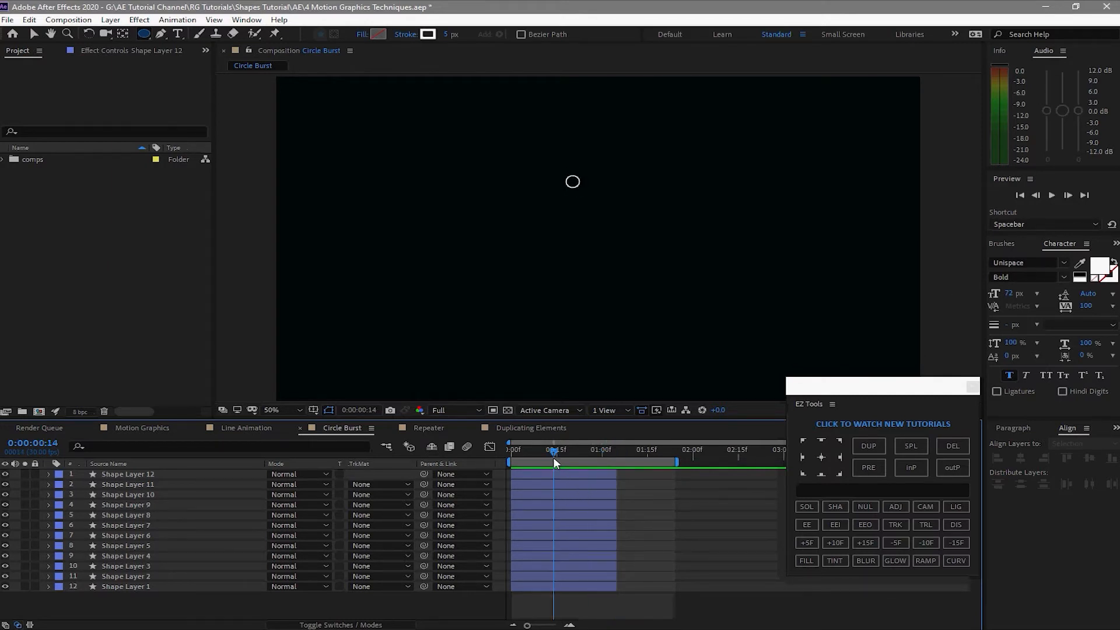
{"action": "left_click", "coordinate": [194, 475]}
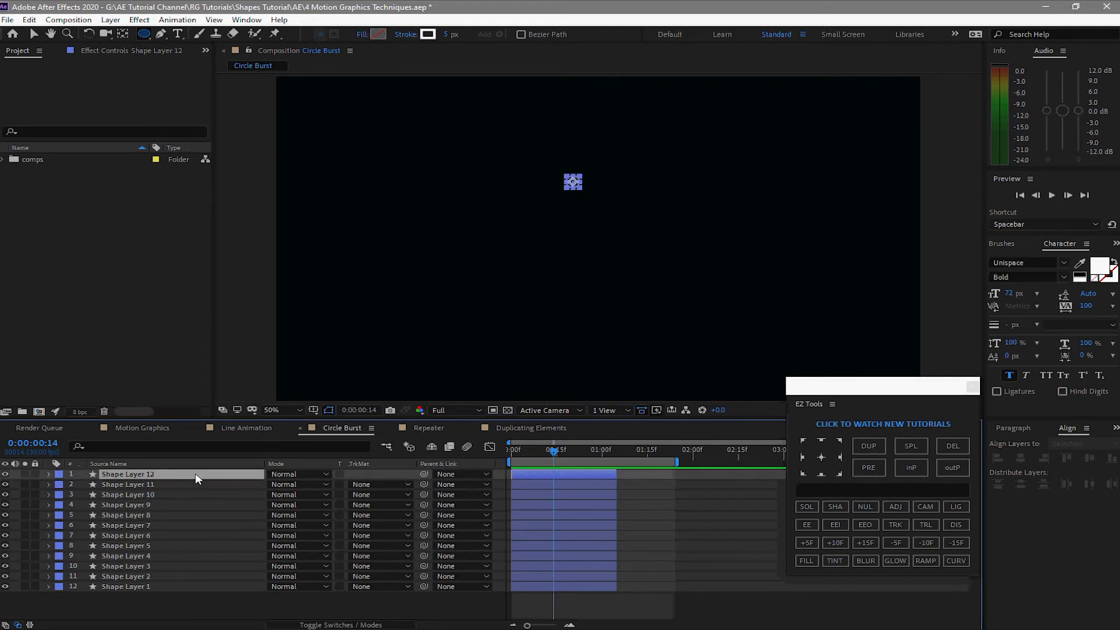
{"action": "left_click", "coordinate": [33, 33]}
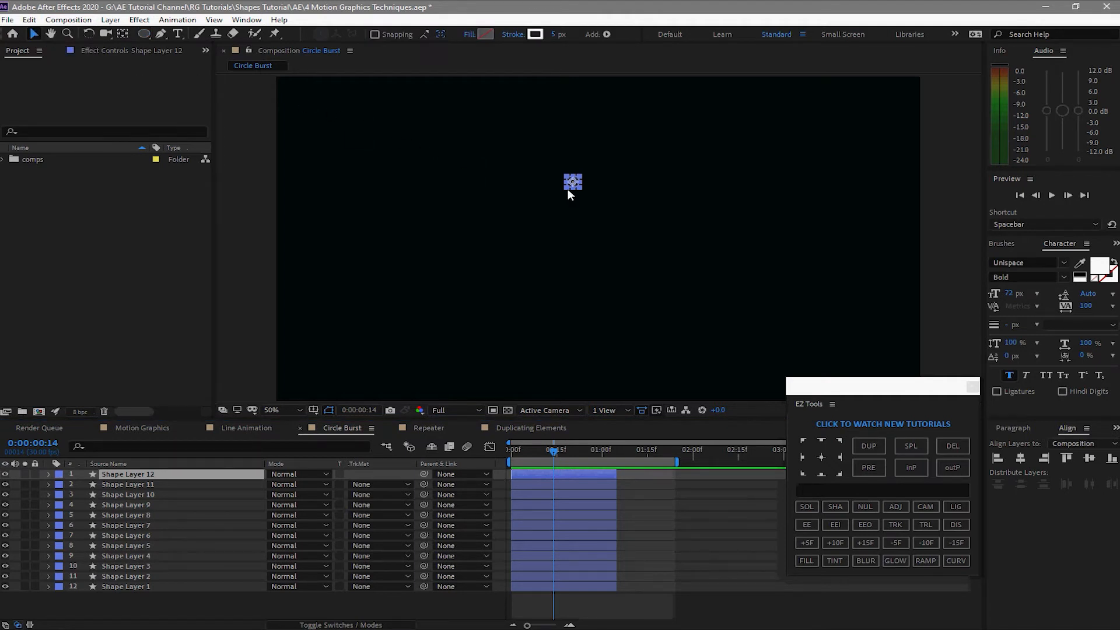
{"action": "left_click_drag", "start_coordinate": [567, 183], "coordinate": [378, 119]}
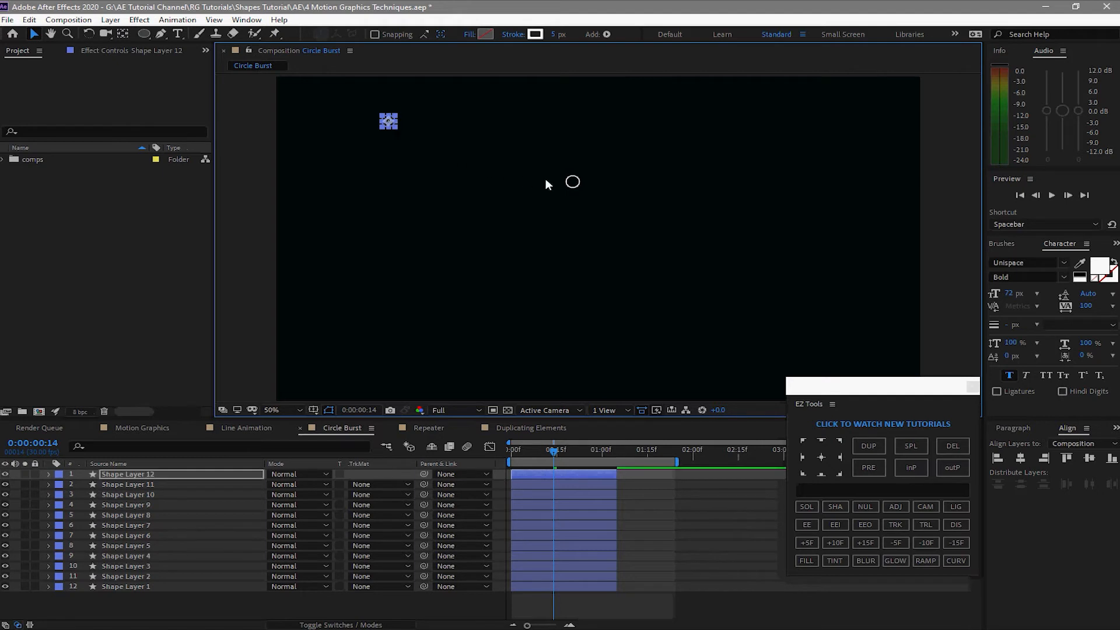
{"action": "left_click", "coordinate": [124, 484]}
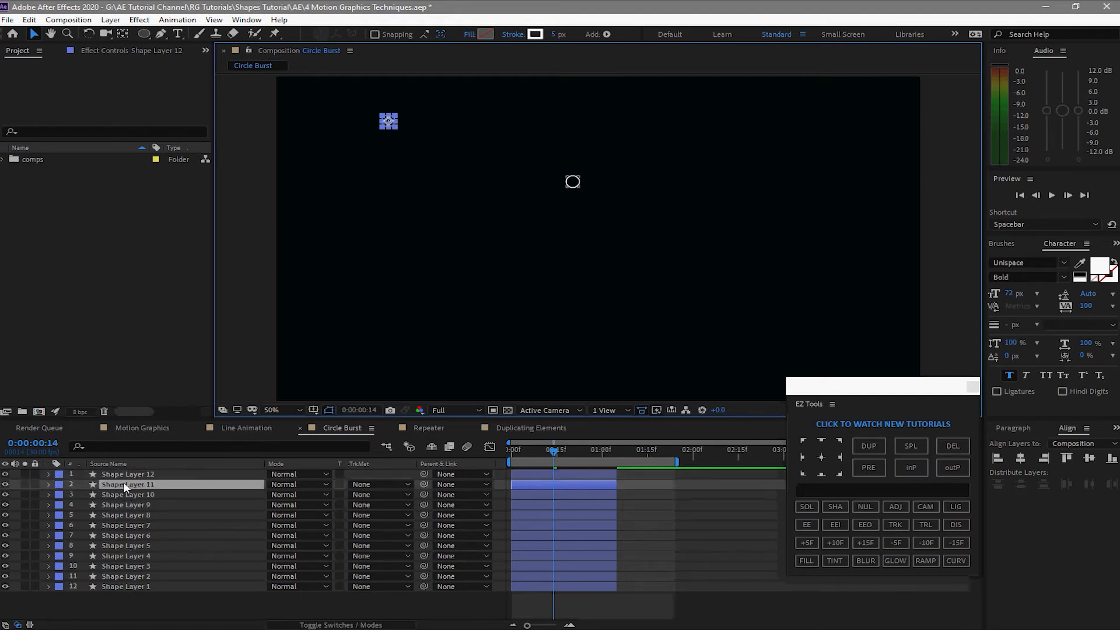
{"action": "left_click", "coordinate": [573, 183]}
{"action": "left_click_drag", "start_coordinate": [573, 183], "coordinate": [822, 229]}
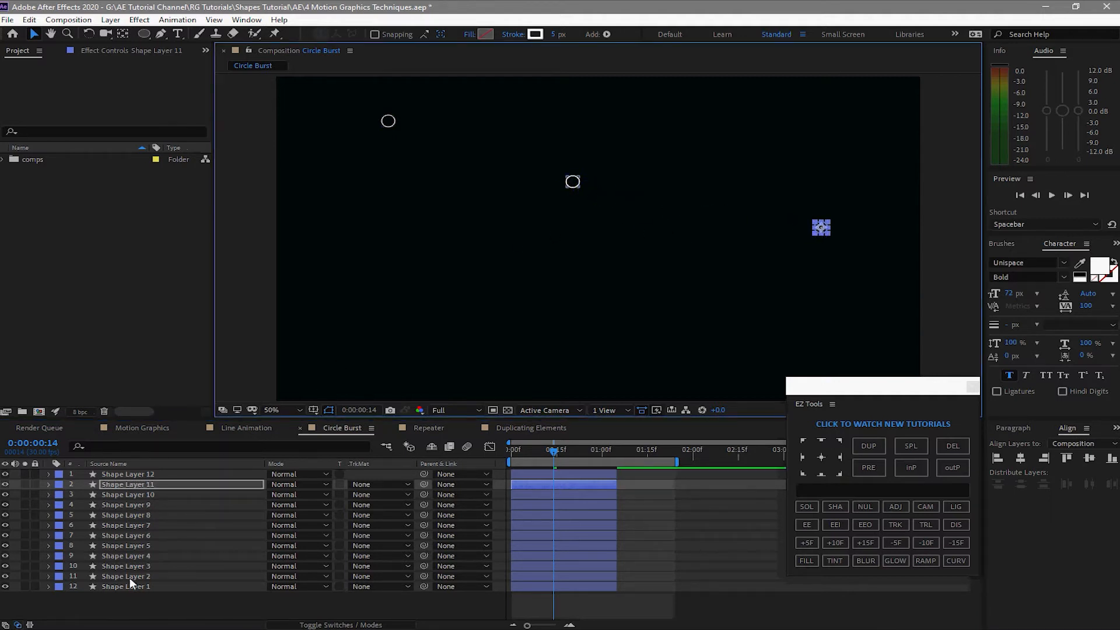
Move Shape Layer 10's circle to the composition's lower-left area and Shape Layer 9's circle below the centre.
{"action": "left_click", "coordinate": [141, 494]}
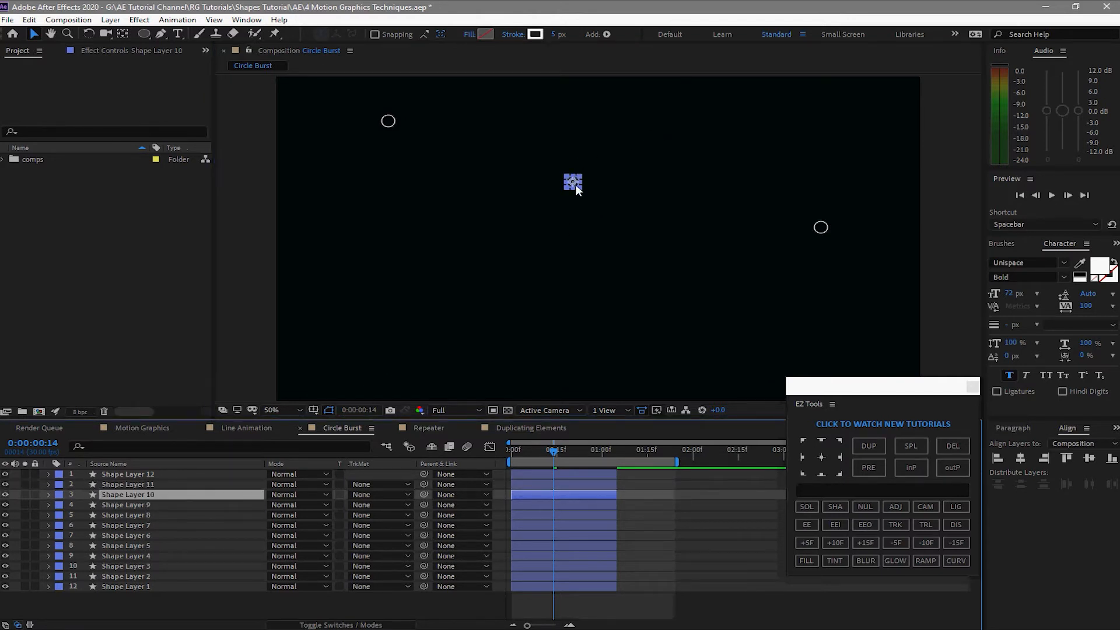
{"action": "left_click_drag", "start_coordinate": [575, 183], "coordinate": [427, 343]}
{"action": "left_click", "coordinate": [168, 507]}
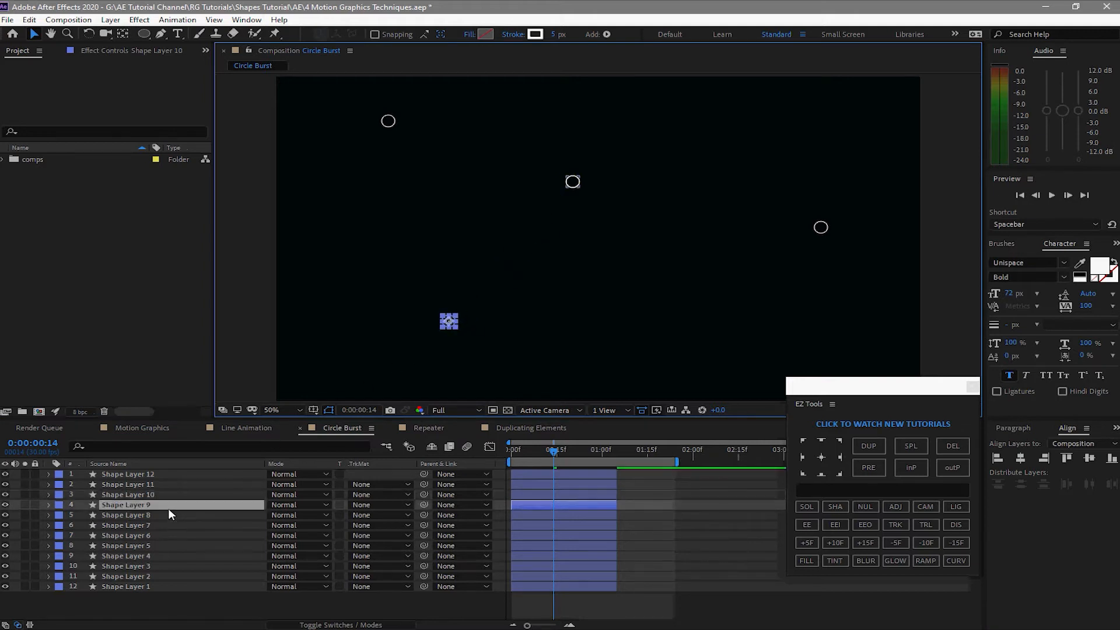
{"action": "left_click_drag", "start_coordinate": [574, 184], "coordinate": [618, 324]}
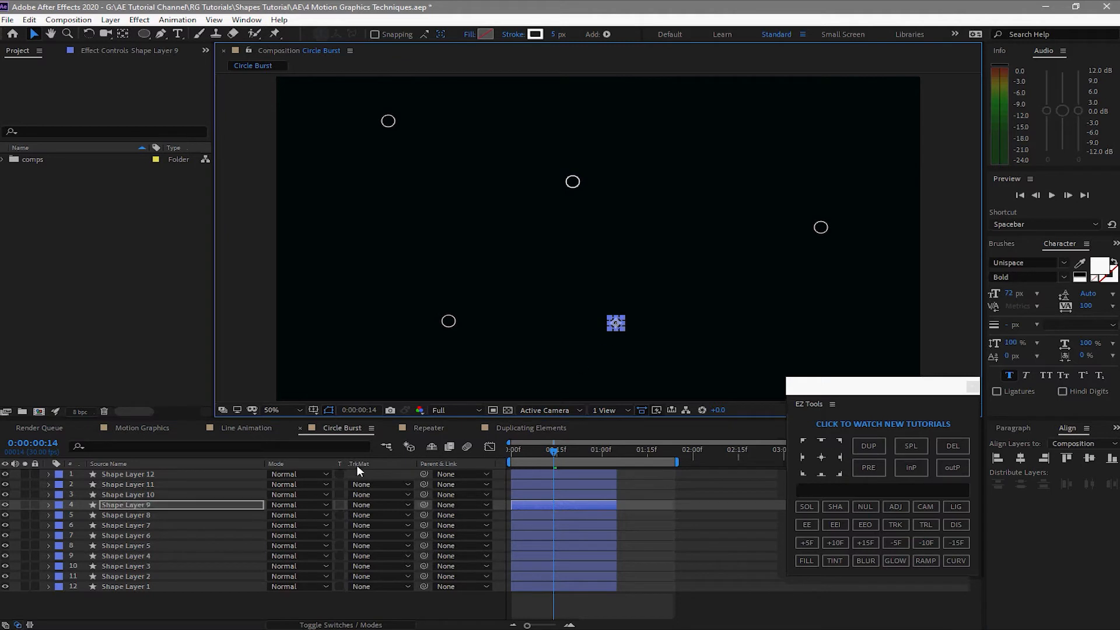
Place Shape Layer 8's circle between the two left-hand circles and Shape Layer 7's circle in the composition's upper-right area.
{"action": "left_click", "coordinate": [127, 515]}
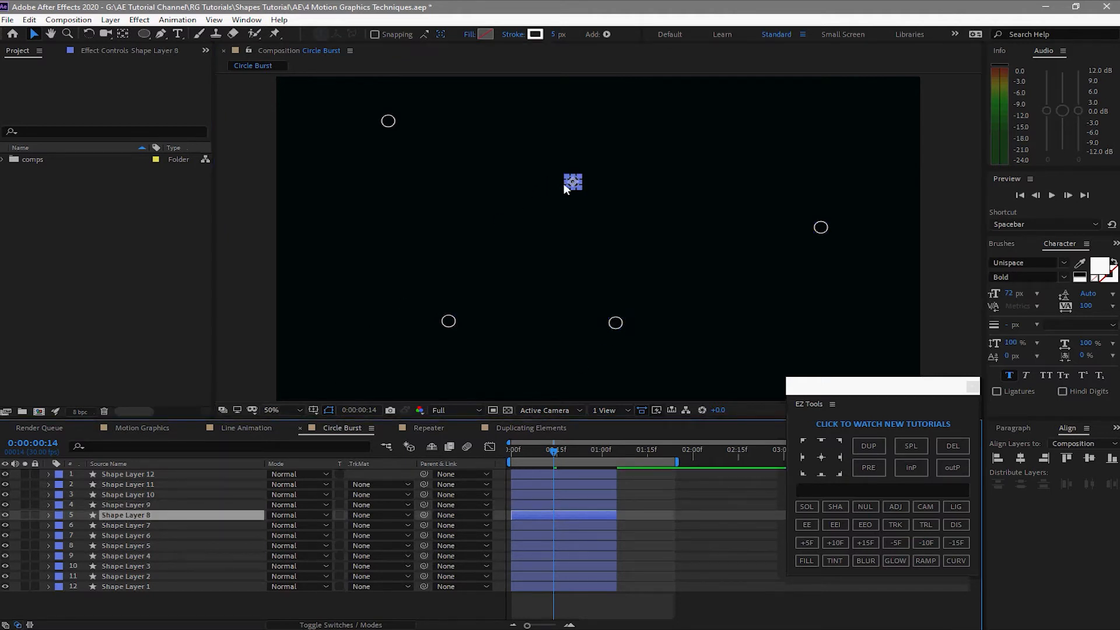
{"action": "left_click_drag", "start_coordinate": [573, 185], "coordinate": [421, 244]}
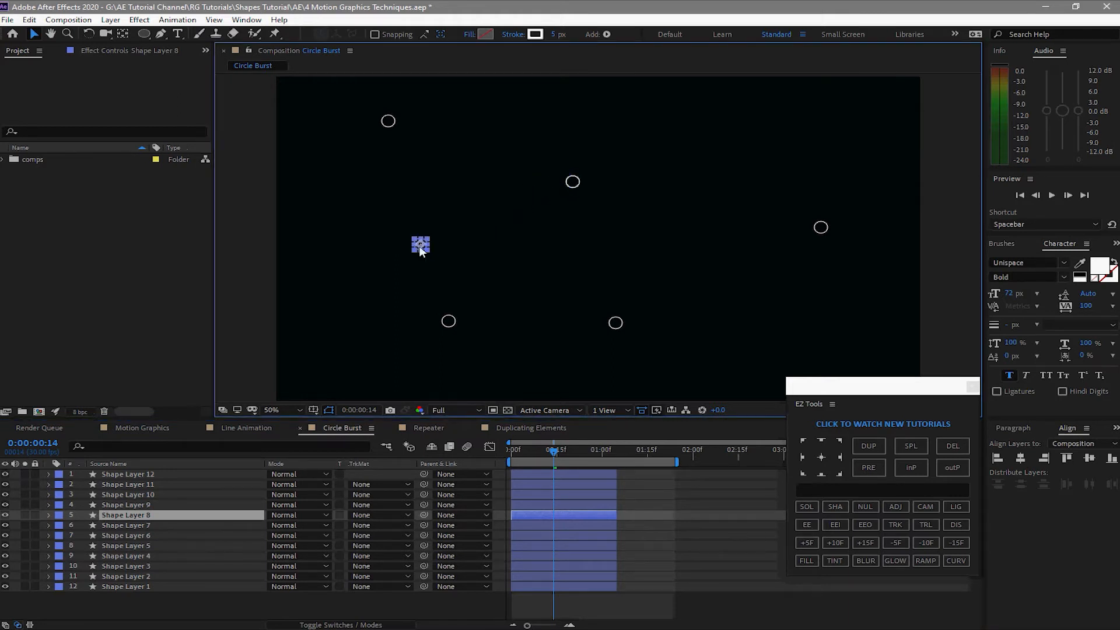
{"action": "left_click", "coordinate": [145, 528]}
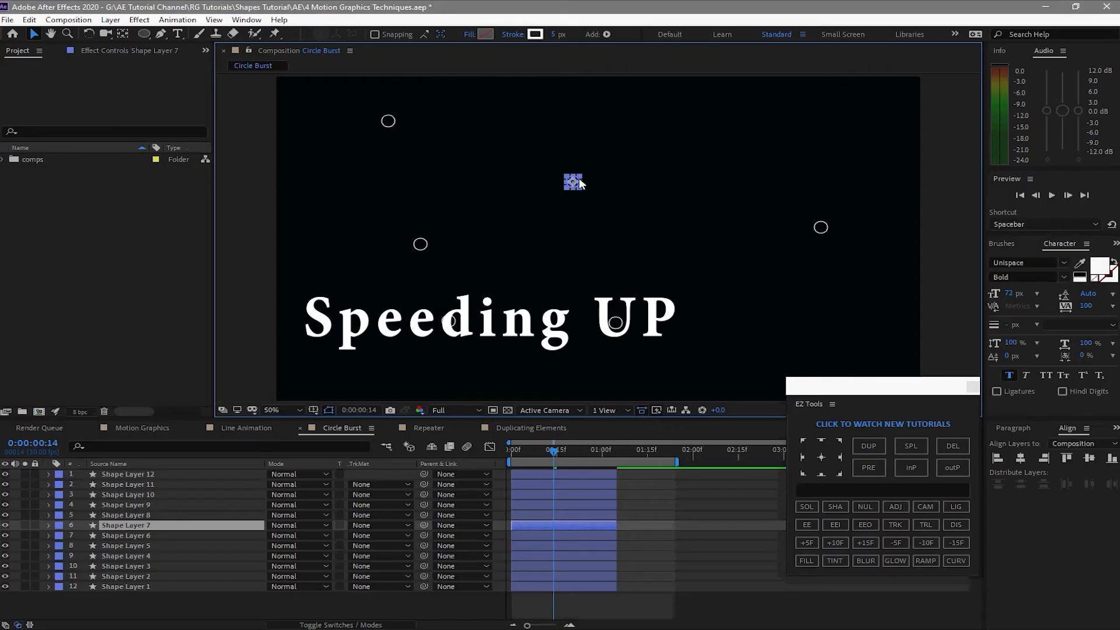
{"action": "left_click_drag", "start_coordinate": [580, 182], "coordinate": [756, 115]}
Move Shape Layer 6's circle to the composition's lower-right area and Shape Layer 5's circle just right of the centre.
{"action": "key", "text": "ctrl+Down"}
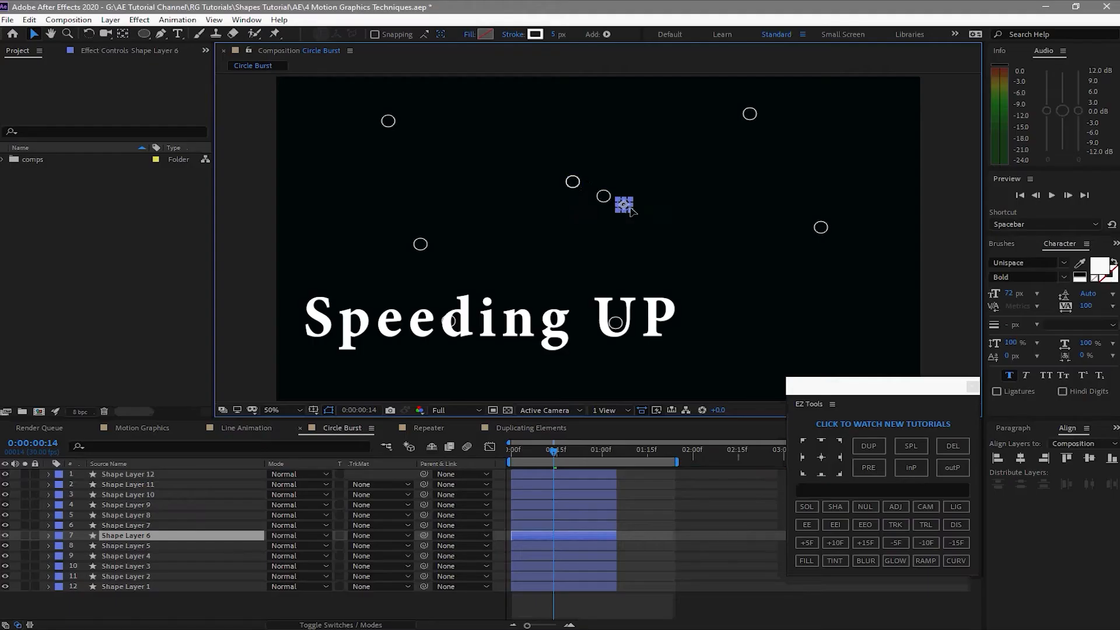
{"action": "left_click_drag", "start_coordinate": [631, 210], "coordinate": [861, 348]}
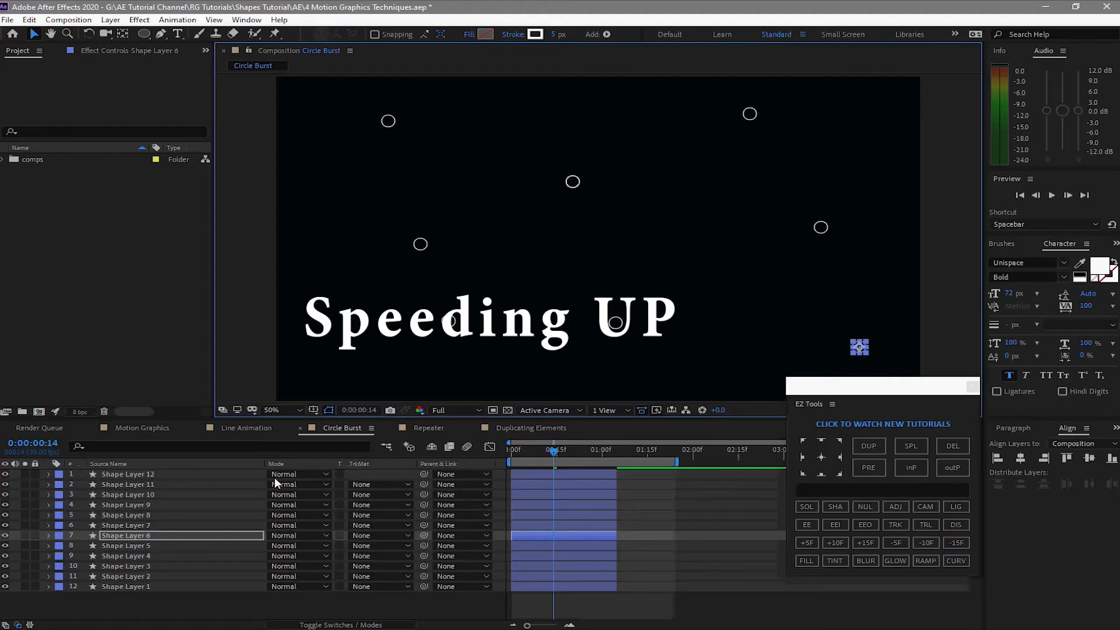
{"action": "key", "text": "ctrl+Down"}
{"action": "left_click_drag", "start_coordinate": [573, 182], "coordinate": [693, 260]}
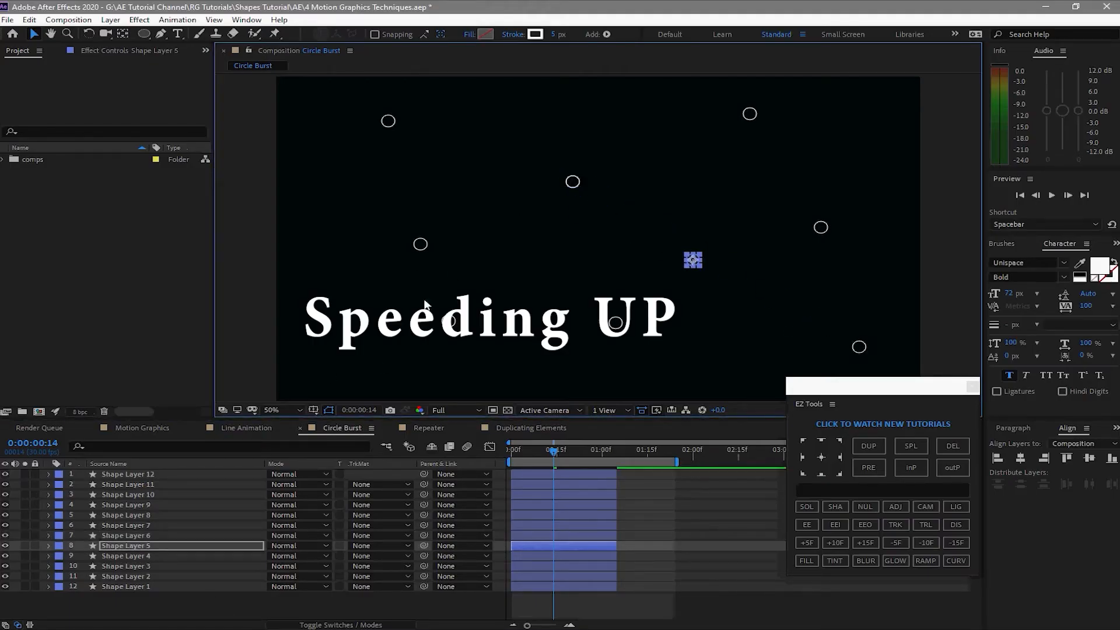
Move Shape Layer 4's circle straight up, above the remaining stacked circles near the composition's top centre.
{"action": "key", "text": "ctrl+Down"}
{"action": "left_click_drag", "start_coordinate": [572, 183], "coordinate": [567, 125]}
{"action": "key", "text": "ctrl+Down"}
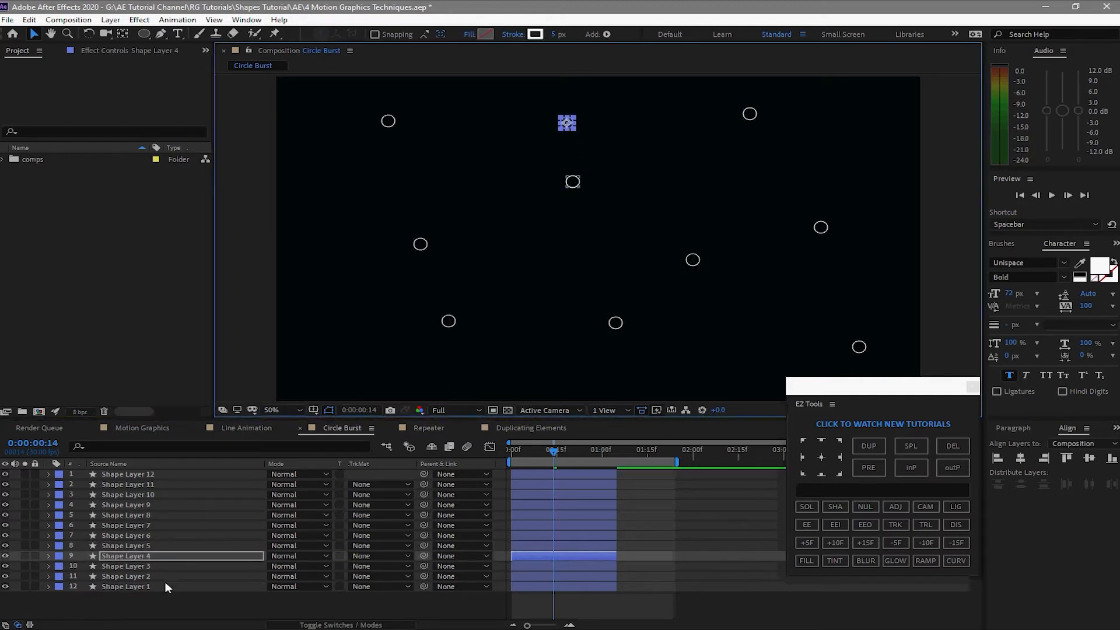
Move Shape Layer 3's circle just below the remaining centre circle and Shape Layer 2's circle right of it, above Shape Layer 5's.
{"action": "left_click_drag", "start_coordinate": [572, 181], "coordinate": [692, 197]}
{"action": "left_click", "coordinate": [233, 578]}
{"action": "left_click", "coordinate": [248, 576]}
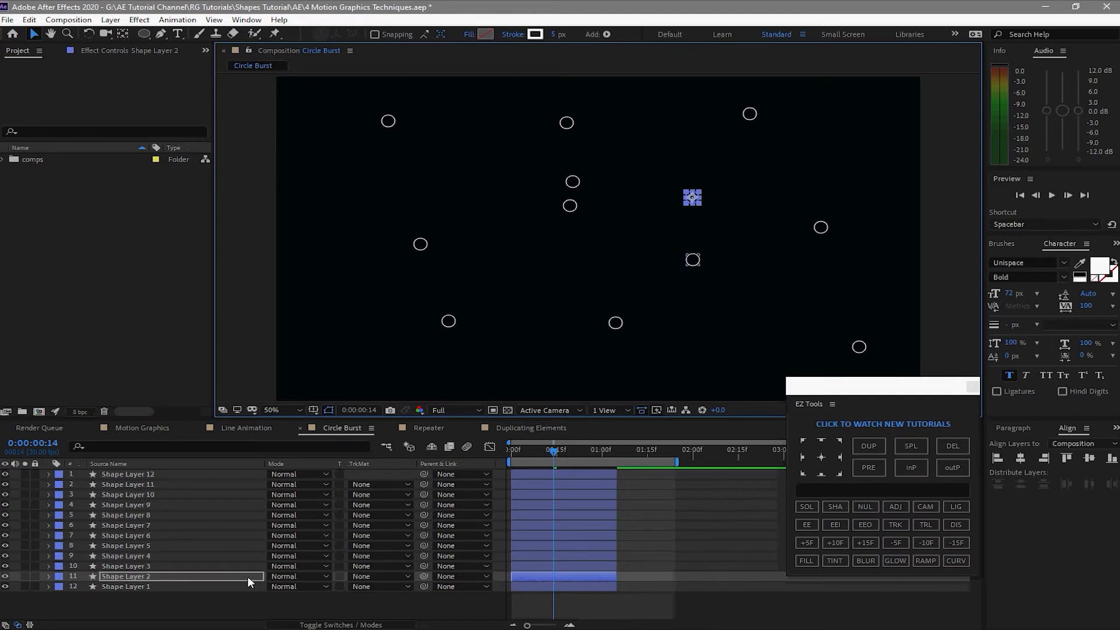
Stagger the circle burst by shifting Shape Layers 11, 9, 7 and 4 later in time by differing amounts.
{"action": "left_click", "coordinate": [545, 485]}
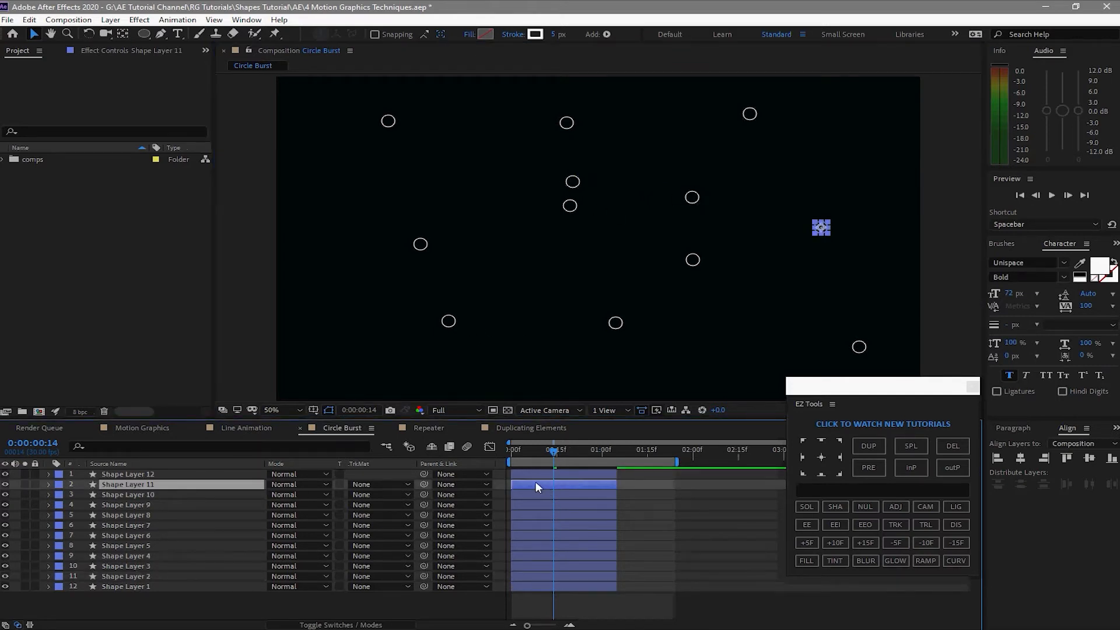
{"action": "left_click_drag", "start_coordinate": [537, 487], "coordinate": [549, 492]}
{"action": "key", "text": "F2"}
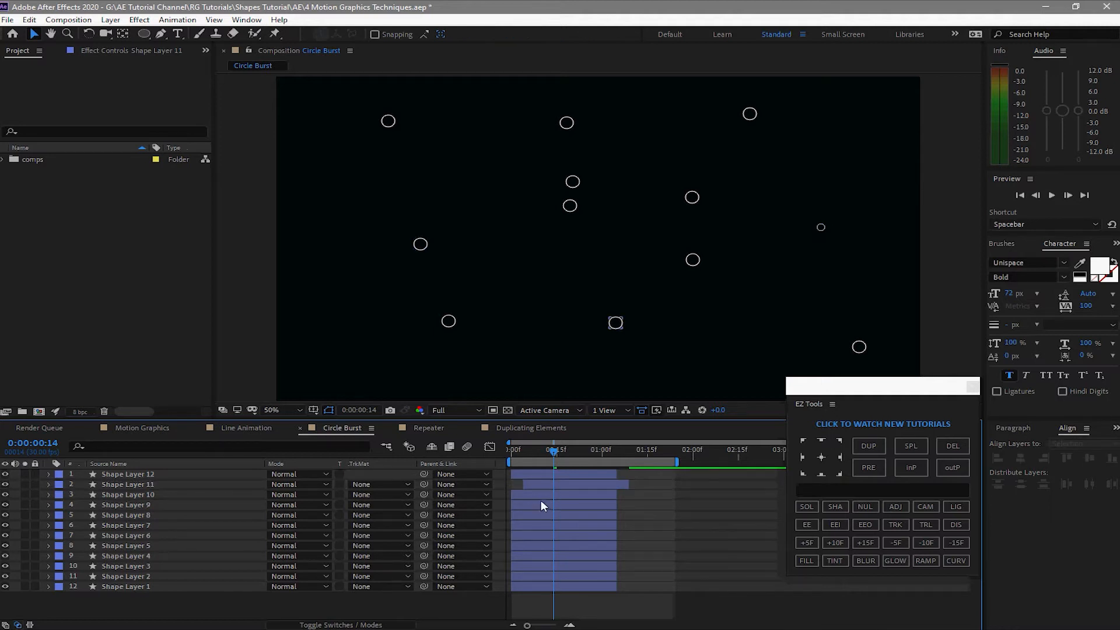
{"action": "mouse_move", "coordinate": [542, 505]}
{"action": "left_mouse_down"}
{"action": "mouse_move", "coordinate": [564, 523]}
{"action": "mouse_move", "coordinate": [556, 555]}
{"action": "mouse_move", "coordinate": [601, 553]}
{"action": "left_mouse_up"}
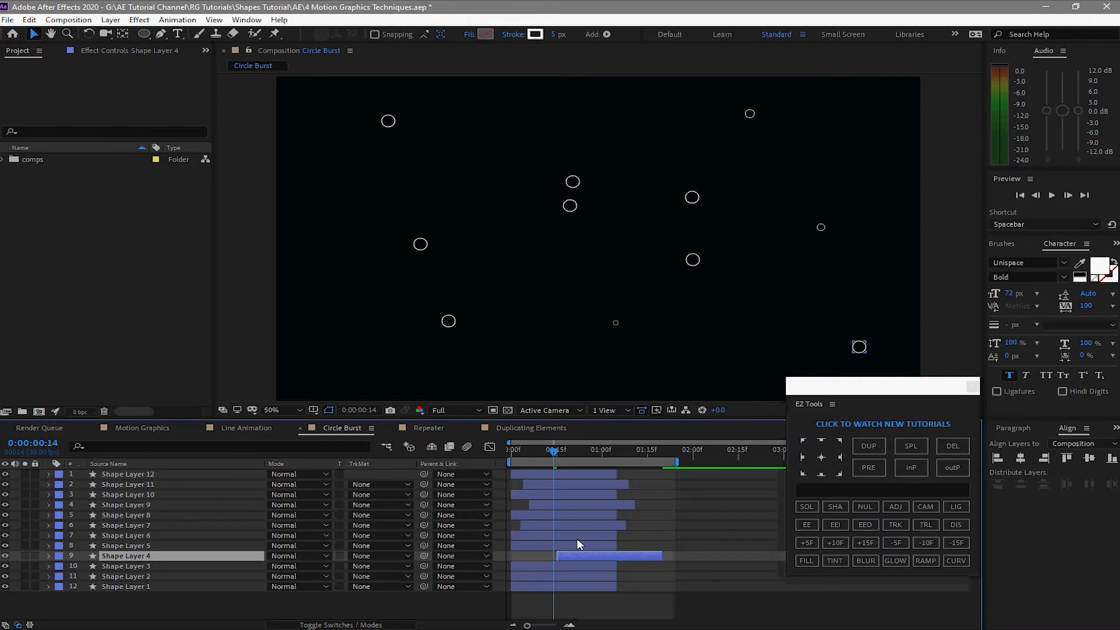
Shift Shape Layers 6, 3, 1 and 10 later in time by differing amounts and preview the circle burst.
{"action": "left_click_drag", "start_coordinate": [577, 540], "coordinate": [625, 583]}
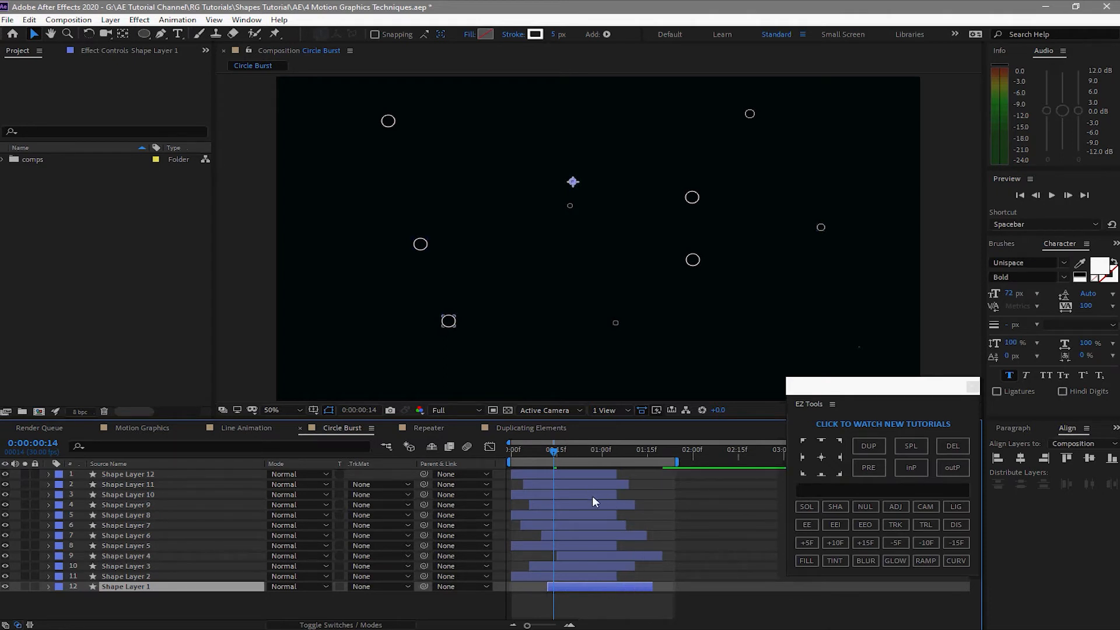
{"action": "left_click_drag", "start_coordinate": [592, 497], "coordinate": [621, 508]}
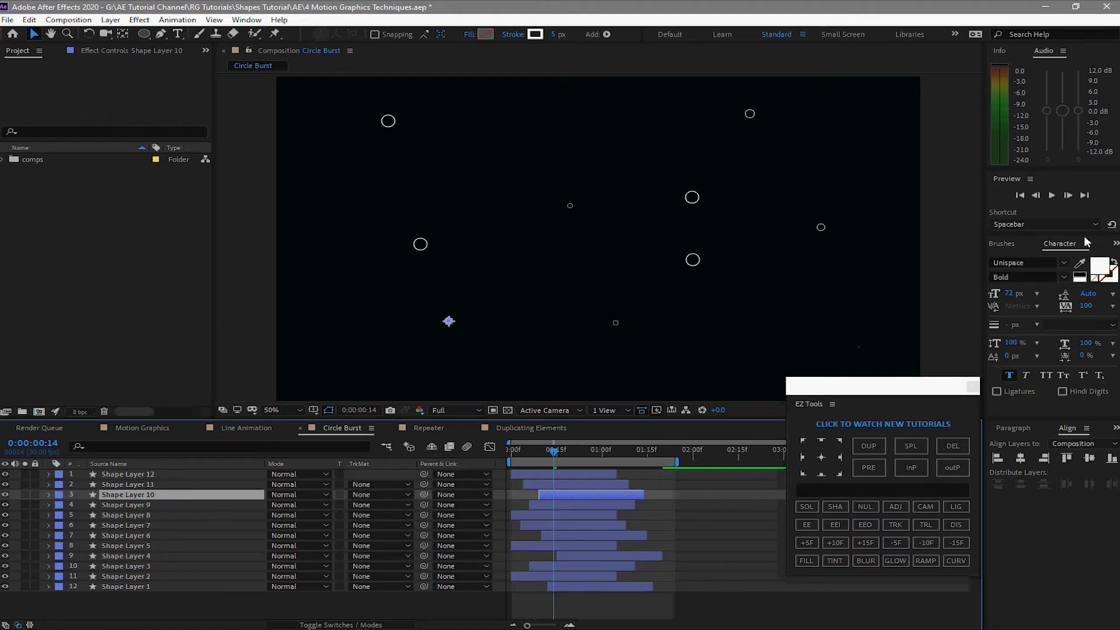
{"action": "left_click_drag", "start_coordinate": [677, 462], "coordinate": [685, 461]}
{"action": "left_click", "coordinate": [1053, 196]}
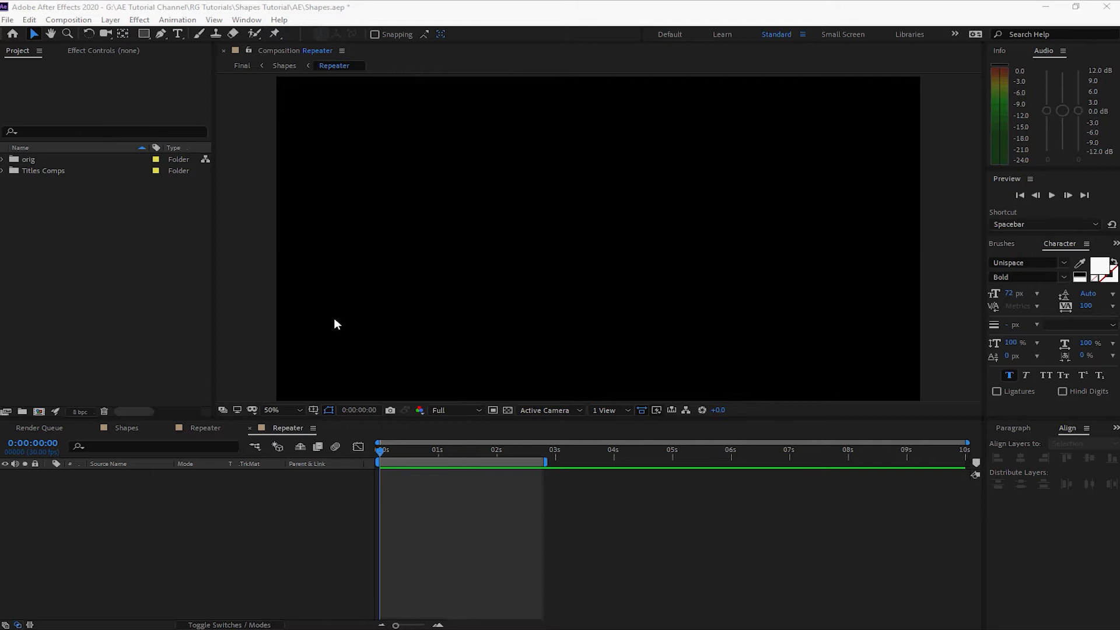
Display the Title/Action Safe overlay in the empty Repeater composition and activate the Pen tool at 100% magnification.
{"action": "left_click", "coordinate": [314, 410]}
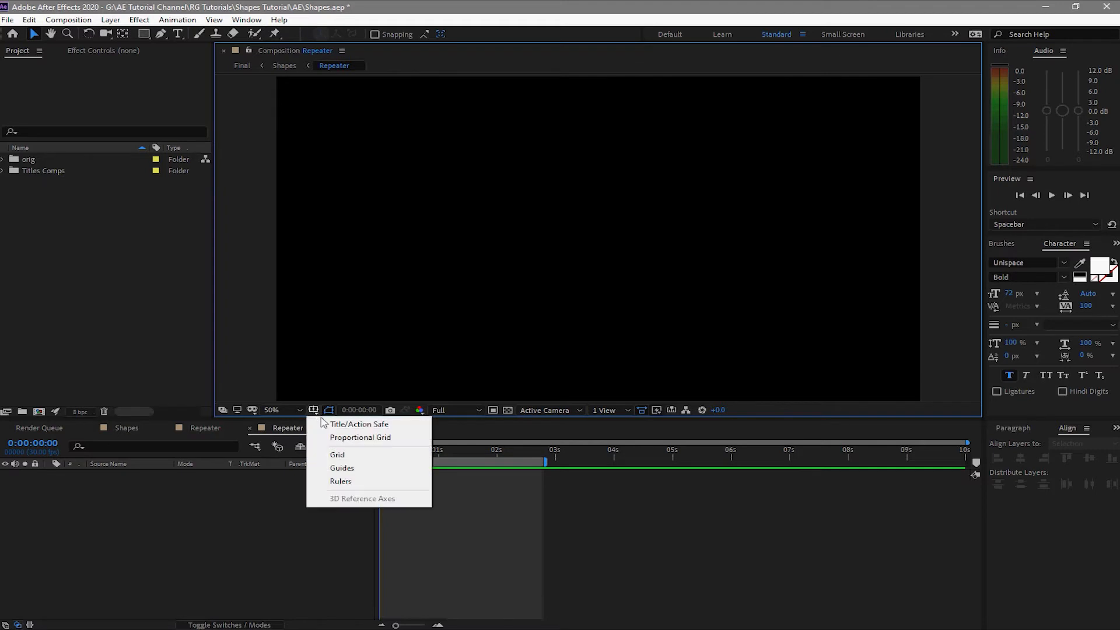
{"action": "left_click", "coordinate": [326, 424]}
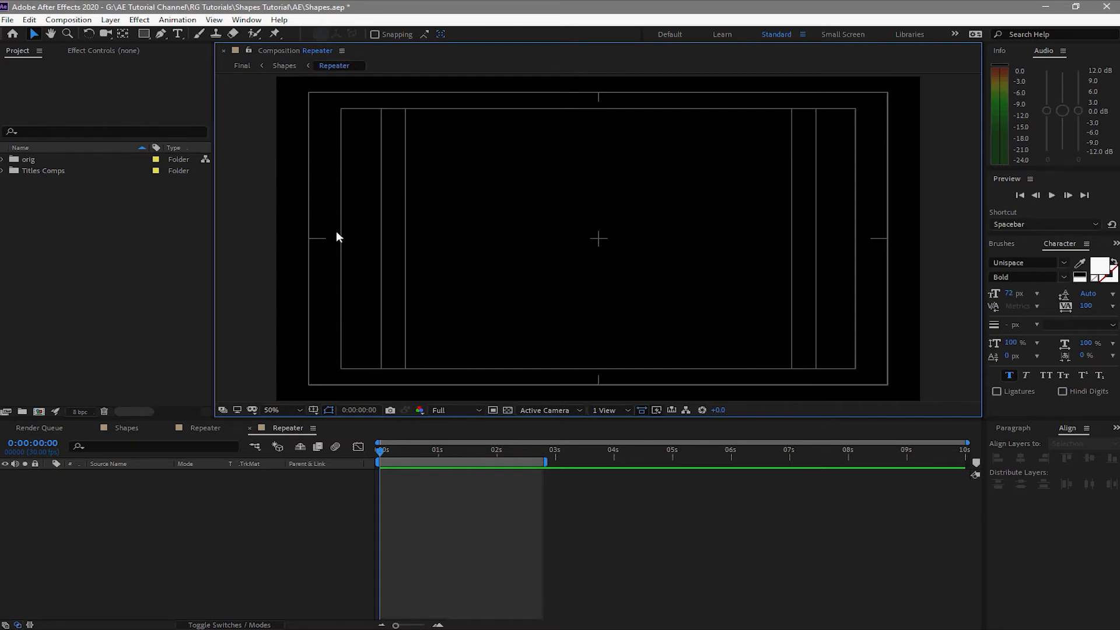
{"action": "left_click", "coordinate": [160, 34]}
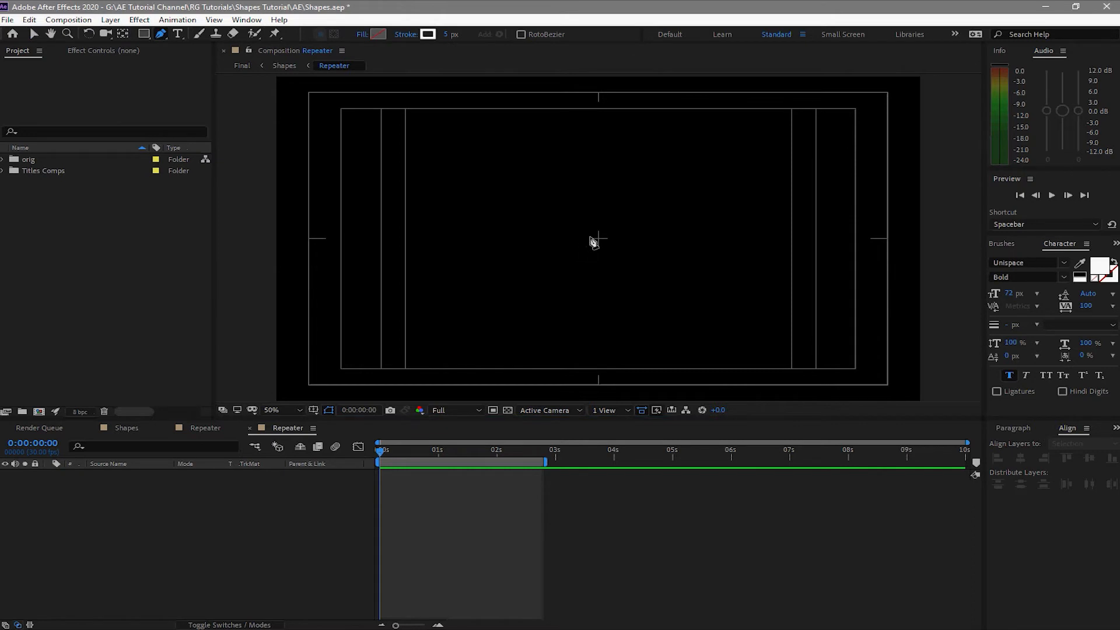
{"action": "key", "text": "slash"}
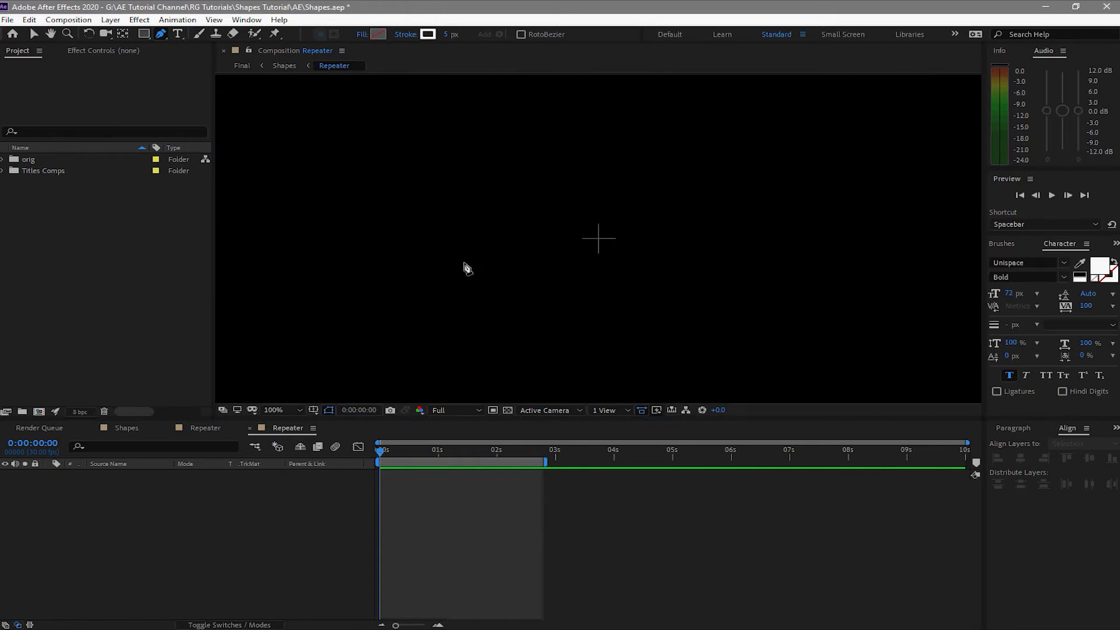
{"action": "left_click", "coordinate": [598, 240]}
{"action": "left_click", "coordinate": [30, 19]}
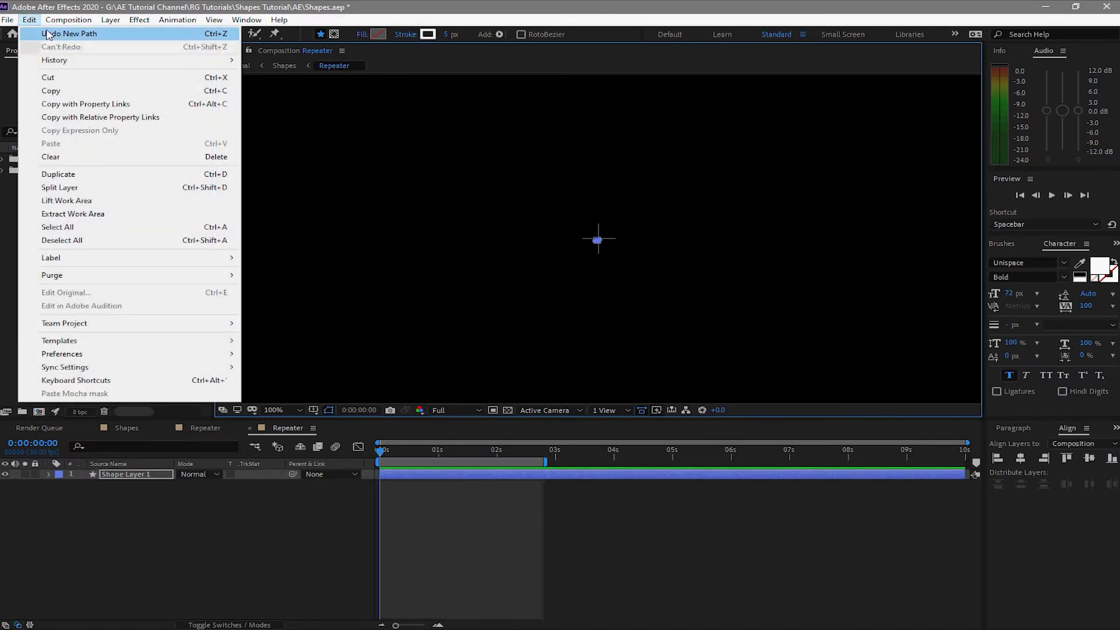
{"action": "left_click", "coordinate": [47, 34]}
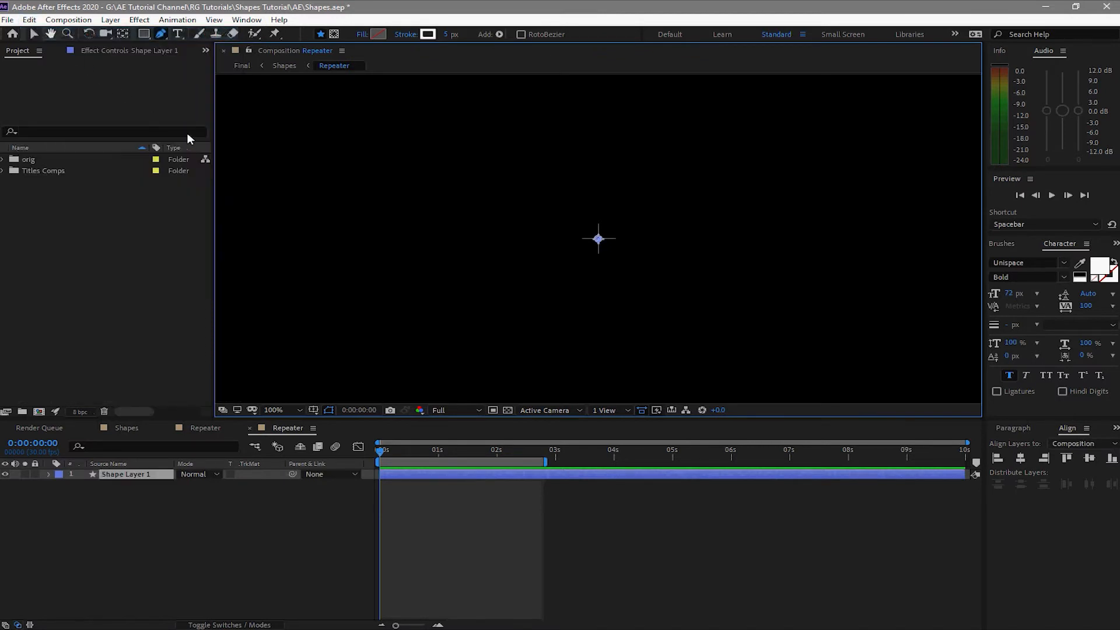
Draw a short vertical line upward from the composition's centre and add a Repeater to the shape.
{"action": "left_click", "coordinate": [599, 238]}
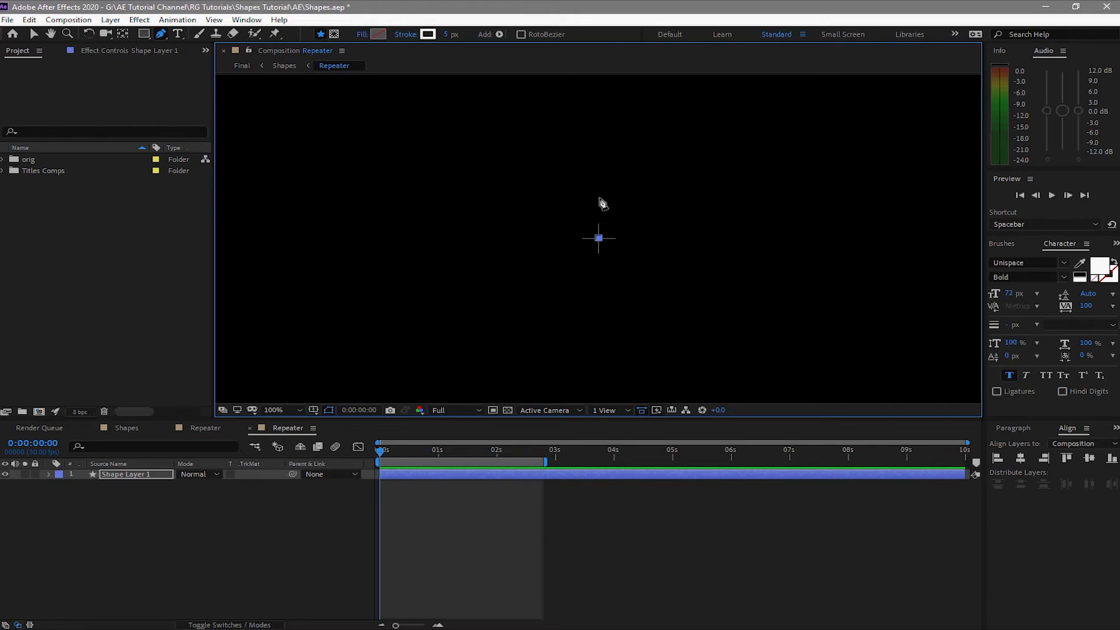
{"action": "left_click", "coordinate": [599, 198]}
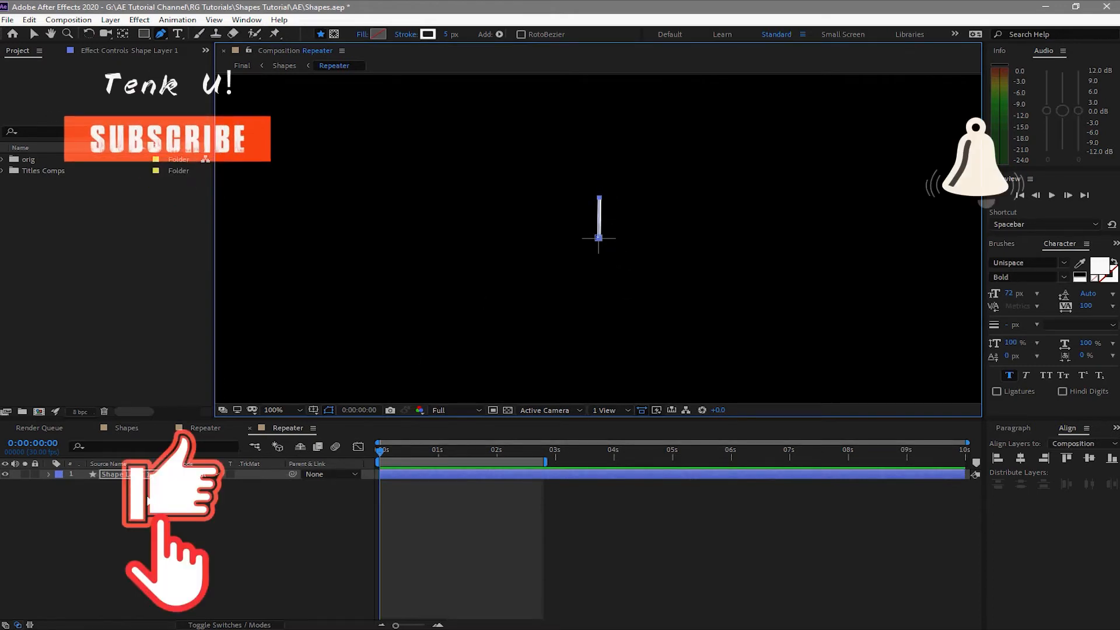
{"action": "left_click", "coordinate": [49, 474]}
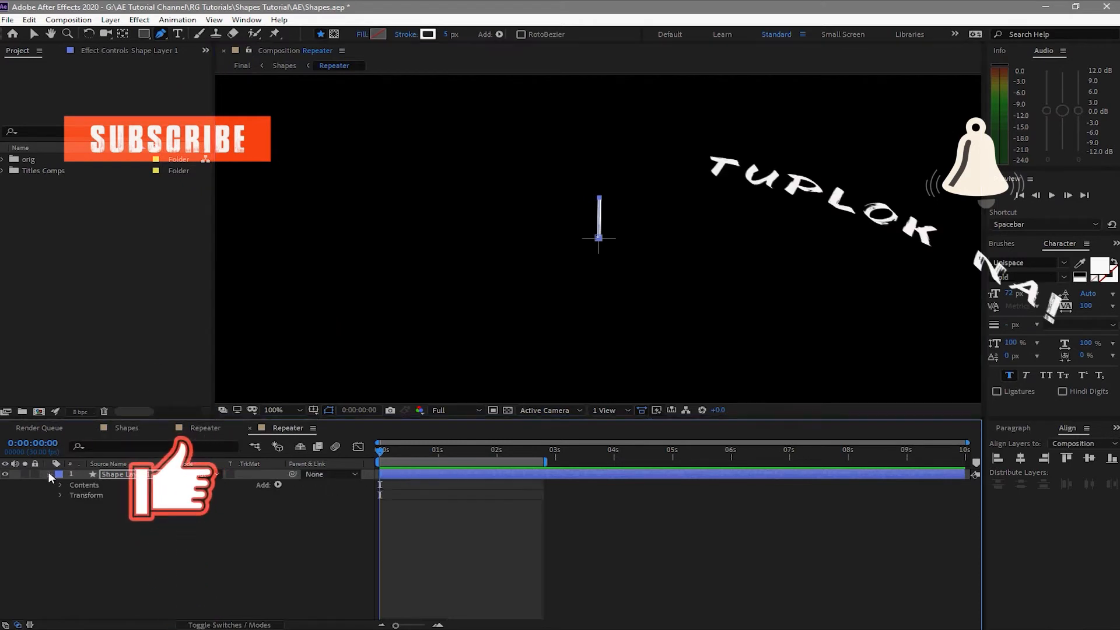
{"action": "left_click", "coordinate": [278, 484]}
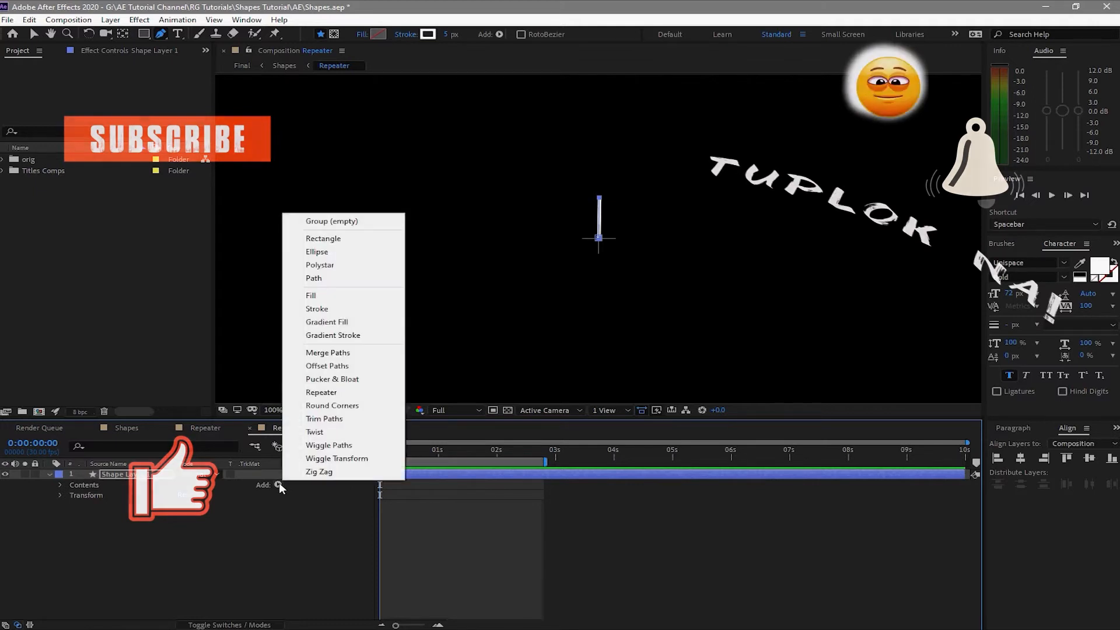
{"action": "left_click", "coordinate": [332, 393]}
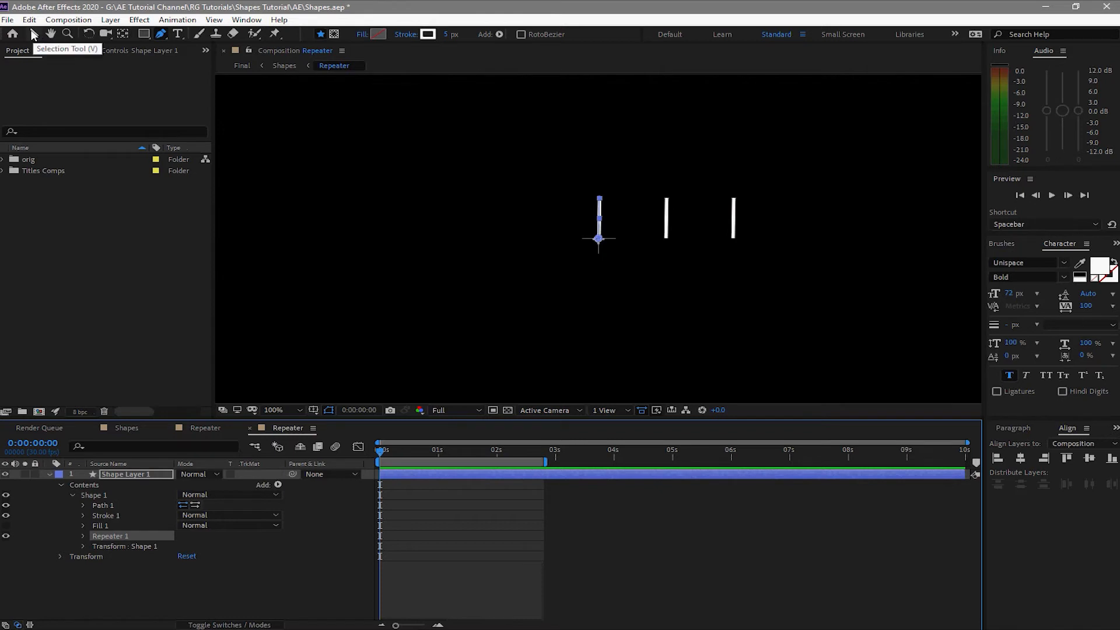
{"action": "left_click", "coordinate": [33, 35]}
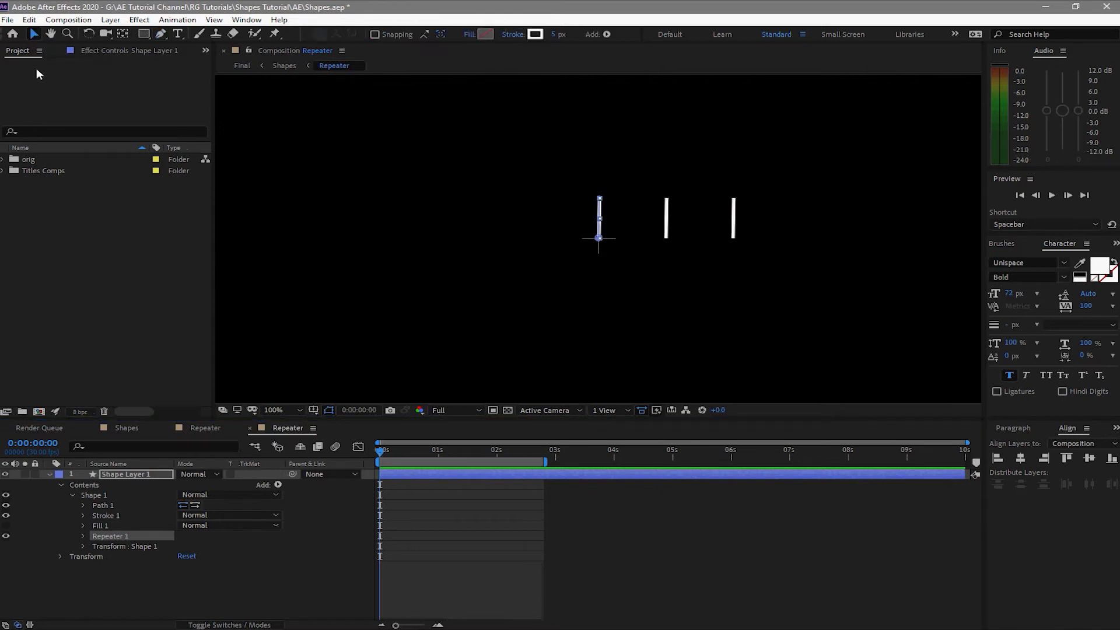
Set the Repeater's number of copies to 12.
{"action": "left_click", "coordinate": [85, 527]}
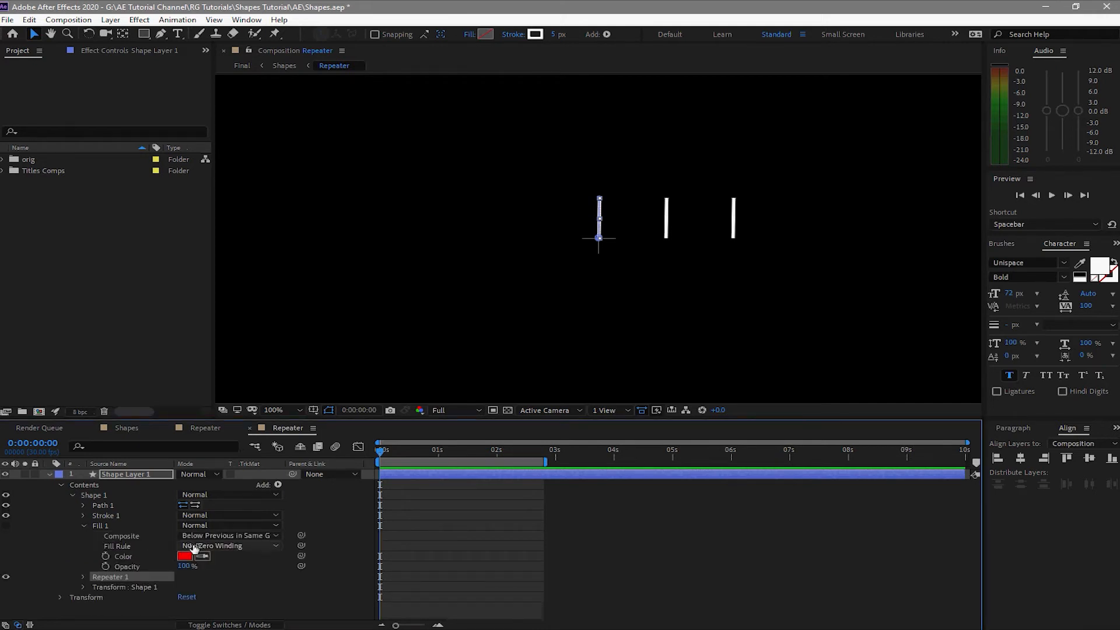
{"action": "left_click", "coordinate": [84, 576]}
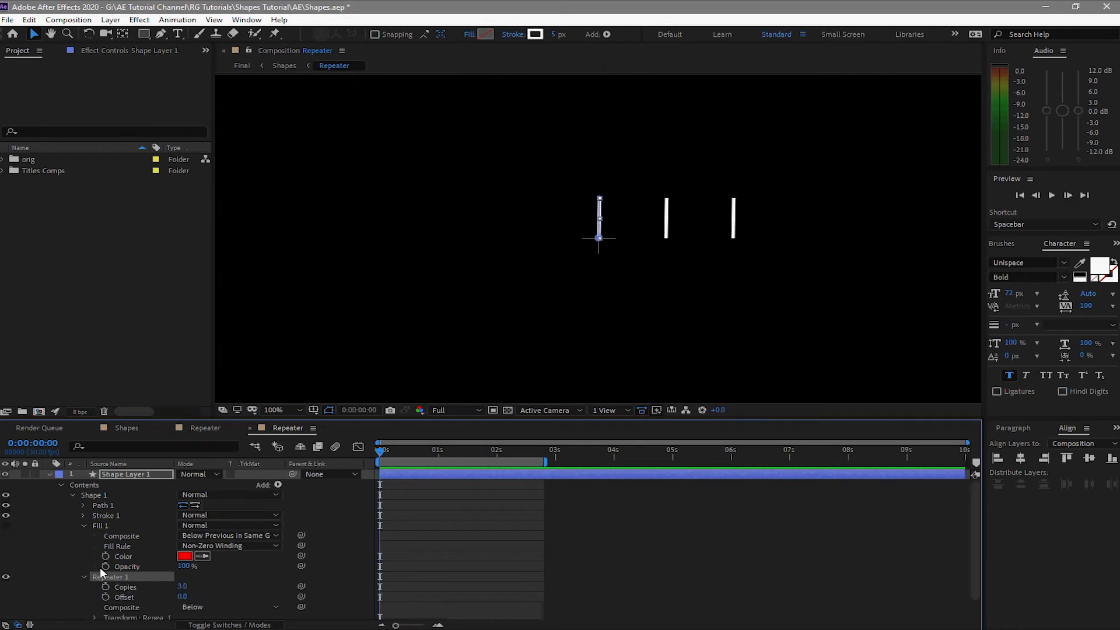
{"action": "left_click", "coordinate": [183, 584]}
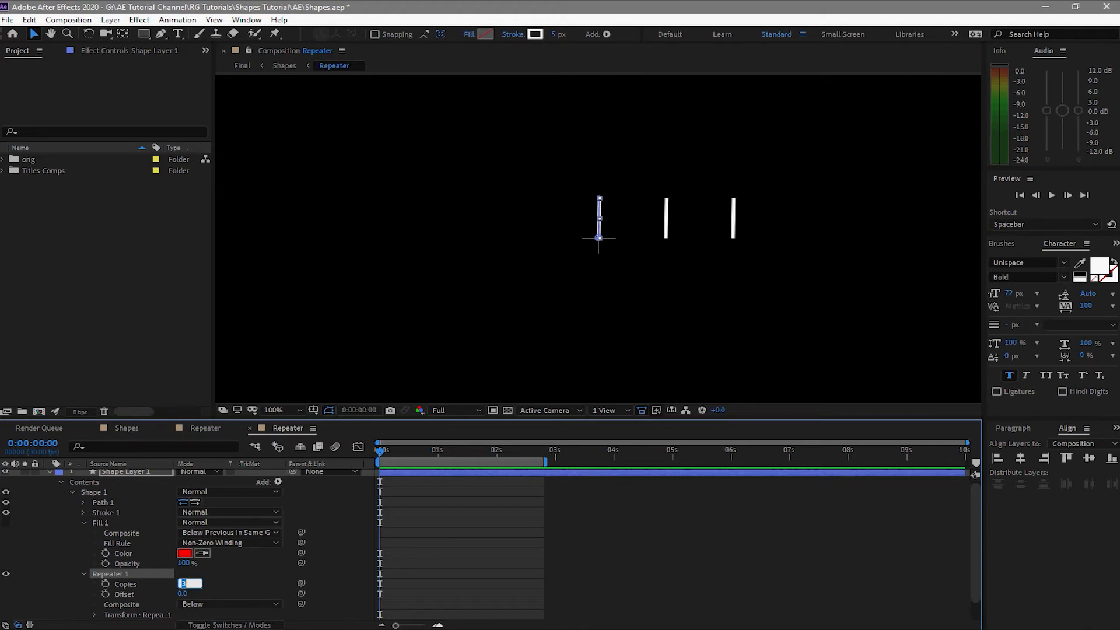
{"action": "type", "text": "12"}
{"action": "scroll", "coordinate": [153, 510], "scroll_direction": "down", "scroll_amount": 1}
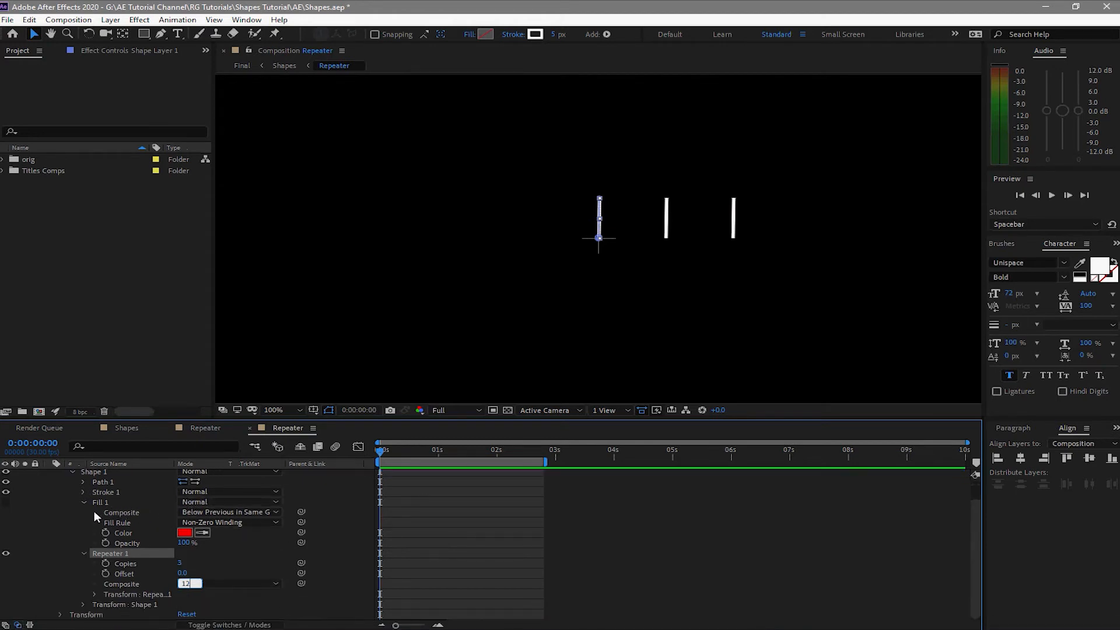
{"action": "key", "text": "Return"}
Set the Repeater transform's horizontal position to 0 and its rotation to 30° to fan the lines into a circle.
{"action": "left_click", "coordinate": [95, 594]}
{"action": "scroll", "coordinate": [116, 584], "scroll_direction": "down", "scroll_amount": 2}
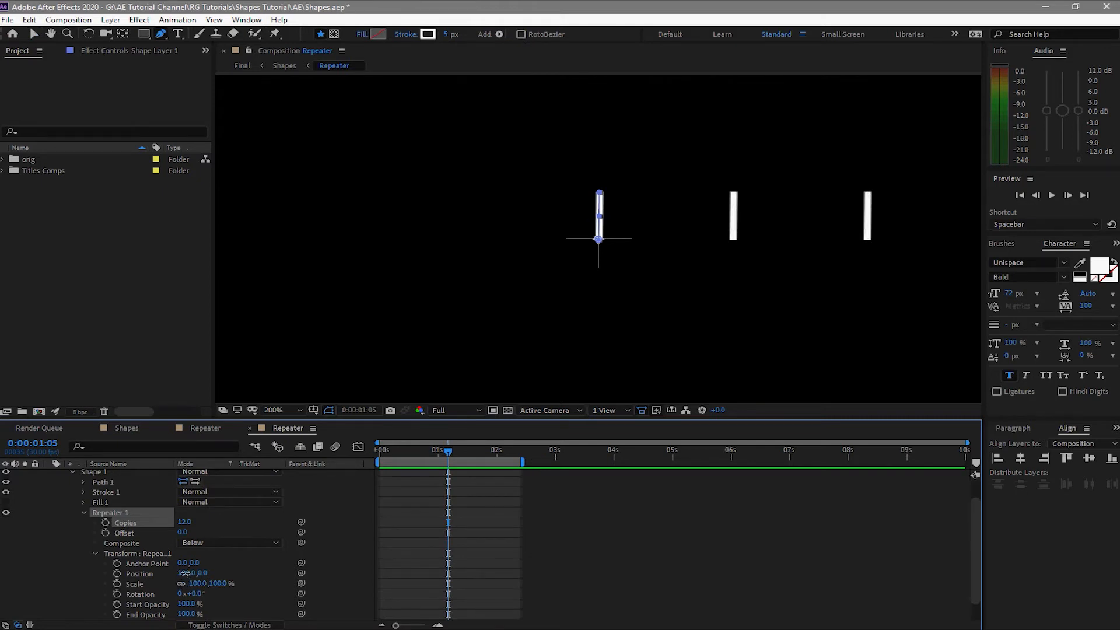
{"action": "left_click", "coordinate": [185, 573]}
{"action": "type", "text": "0"}
{"action": "left_click", "coordinate": [194, 593]}
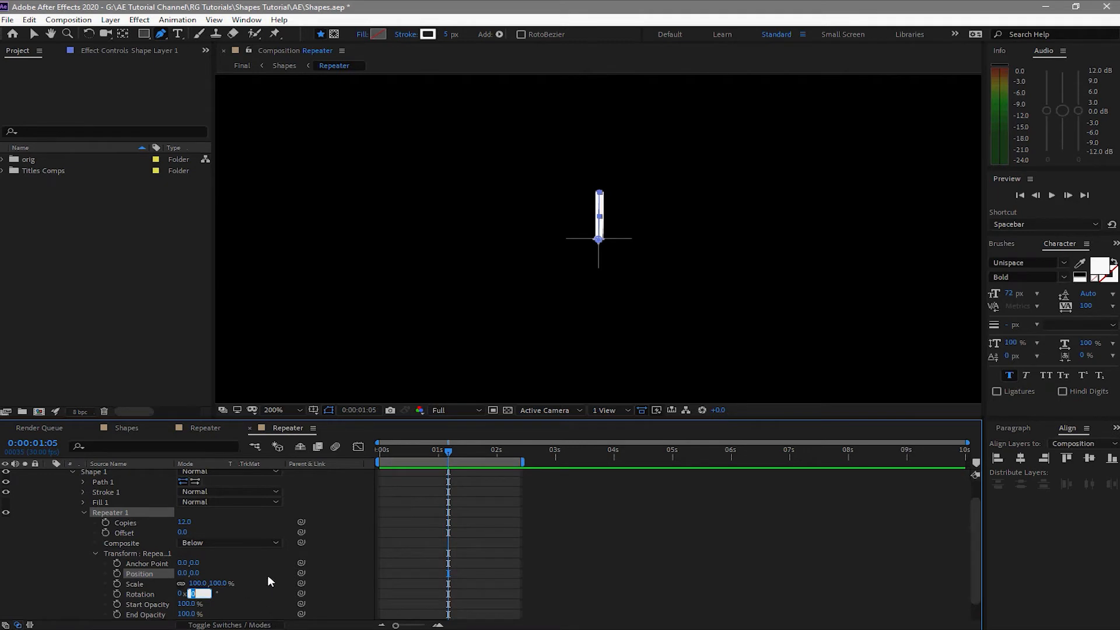
{"action": "type", "text": "30"}
Set the vertical anchor point of the Repeater's transform to 60 to spread the lines into an open ring.
{"action": "left_click", "coordinate": [195, 563]}
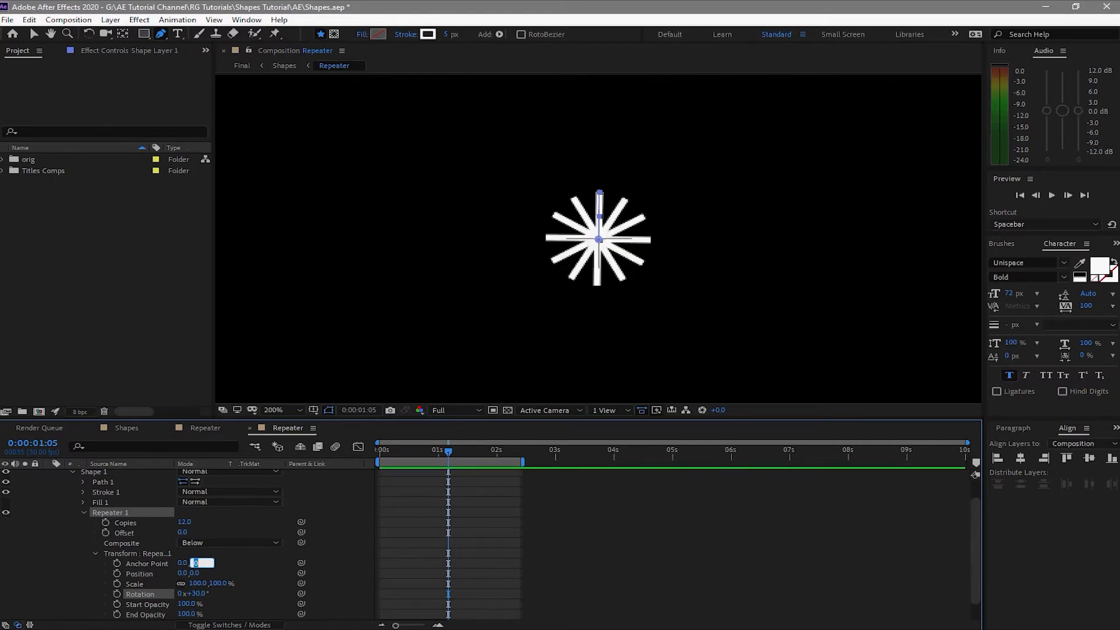
{"action": "type", "text": "60"}
{"action": "left_click", "coordinate": [34, 34]}
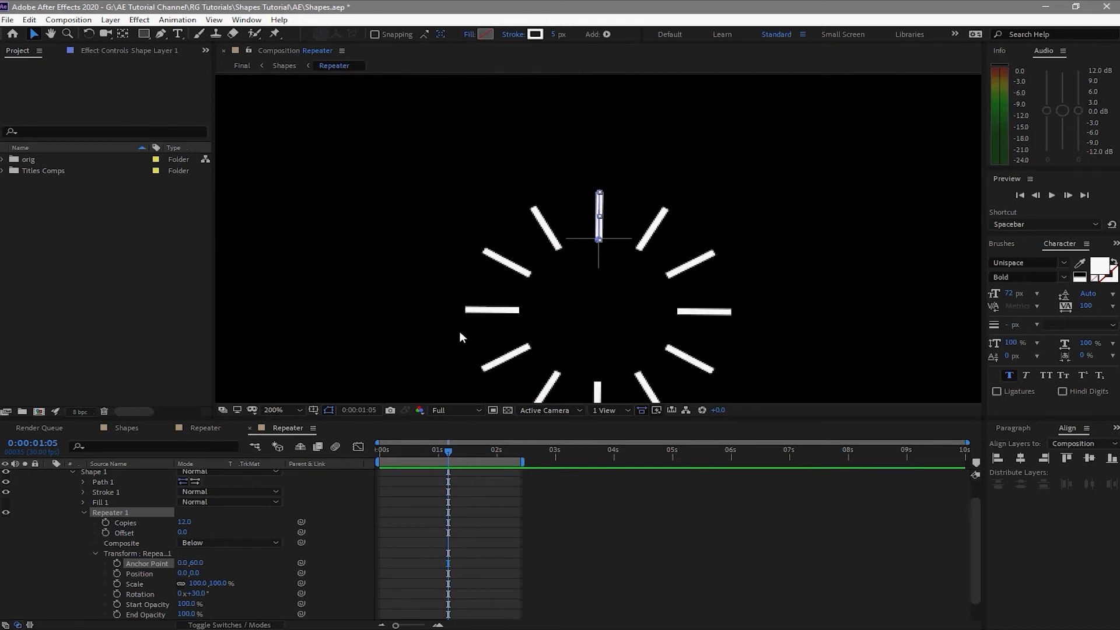
Centre Shape Layer 1's anchor point in its layer content, with its content properties collapsed.
{"action": "left_click", "coordinate": [82, 516]}
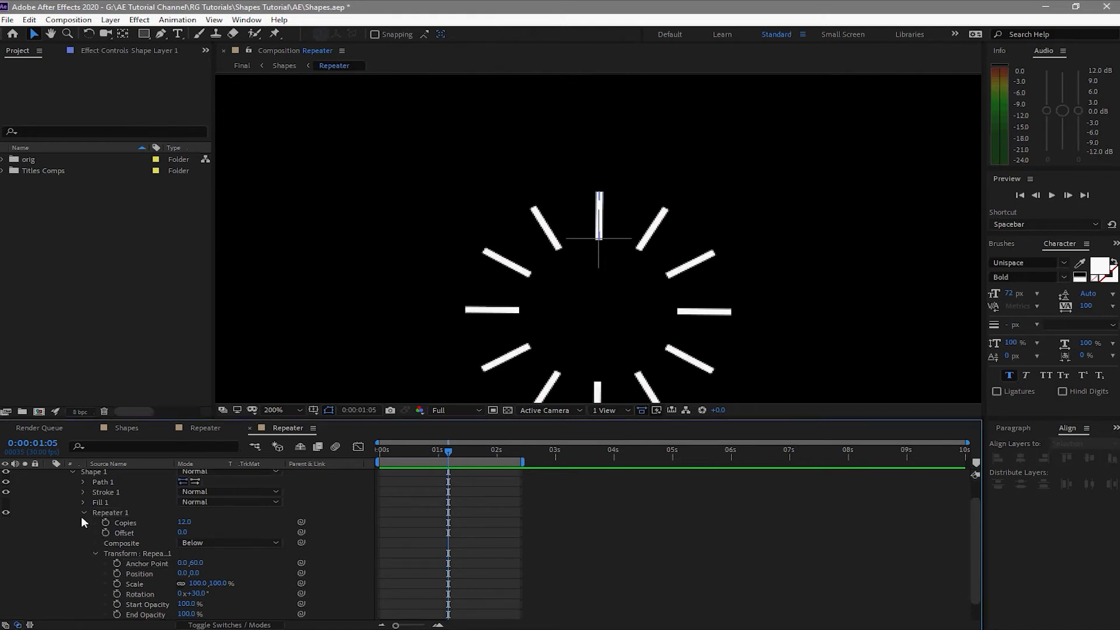
{"action": "left_click", "coordinate": [82, 513]}
{"action": "left_click", "coordinate": [113, 472]}
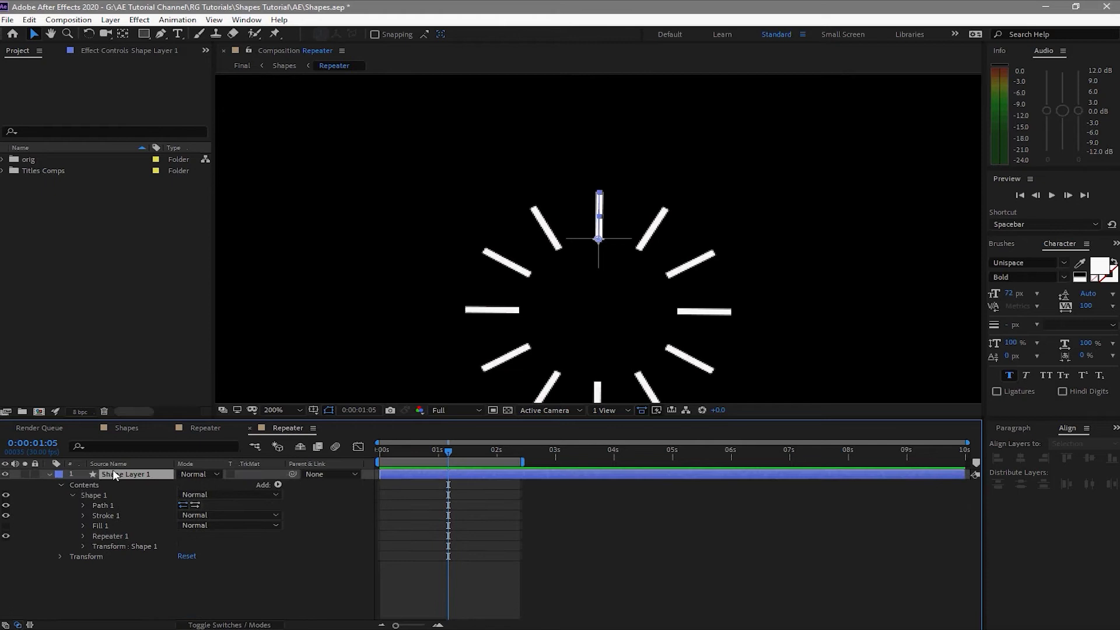
{"action": "left_click", "coordinate": [59, 498]}
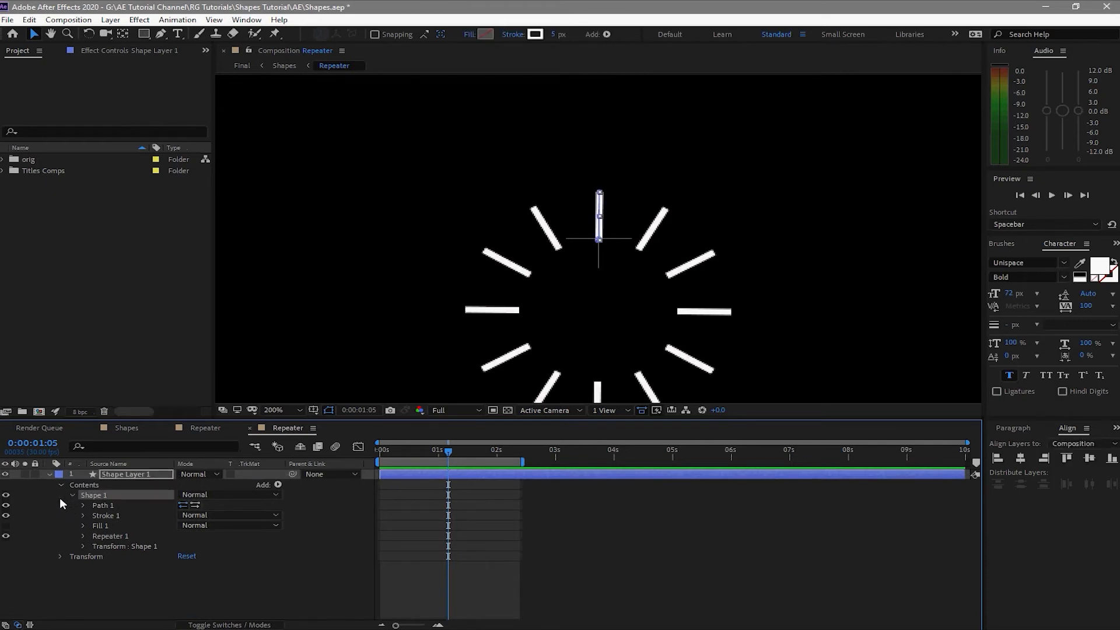
{"action": "left_click", "coordinate": [62, 485]}
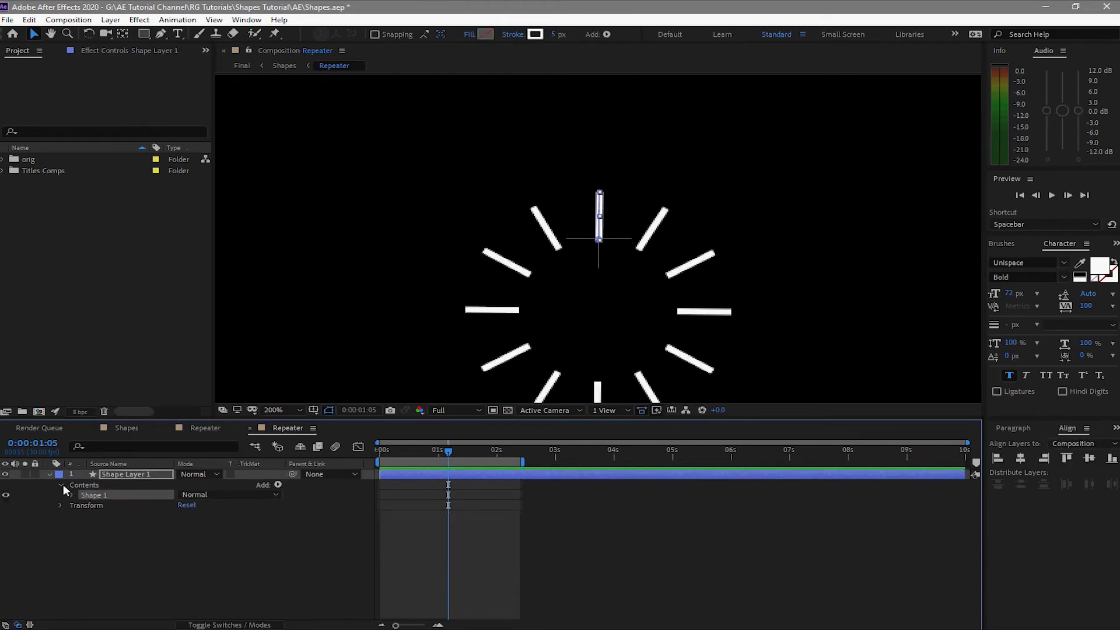
{"action": "left_click", "coordinate": [109, 22]}
{"action": "mouse_move", "coordinate": [201, 167]}
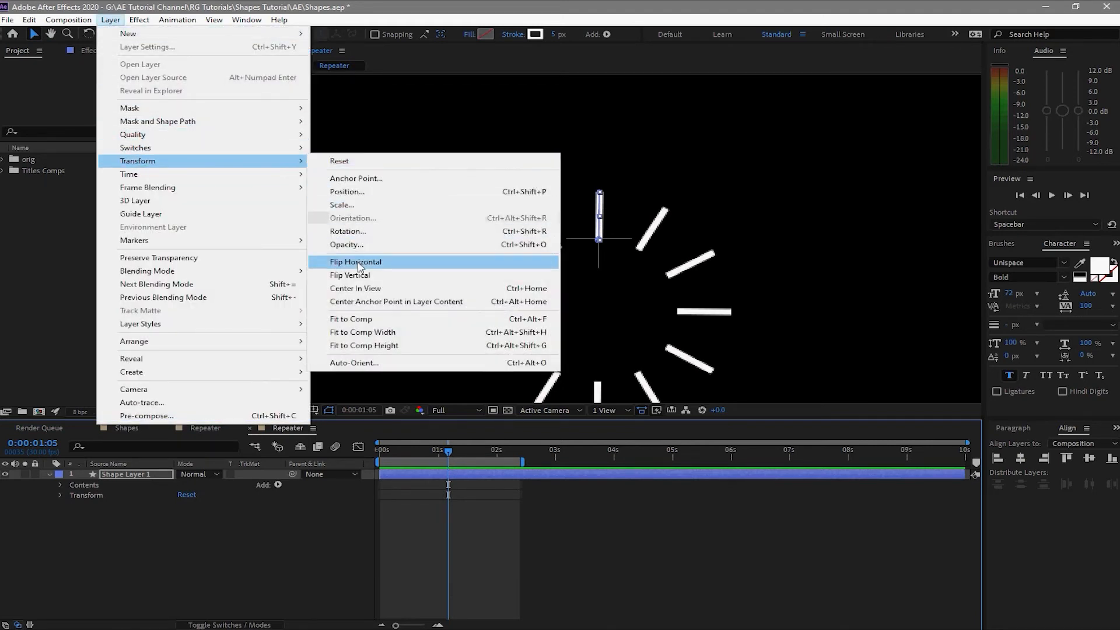
{"action": "left_click", "coordinate": [369, 301]}
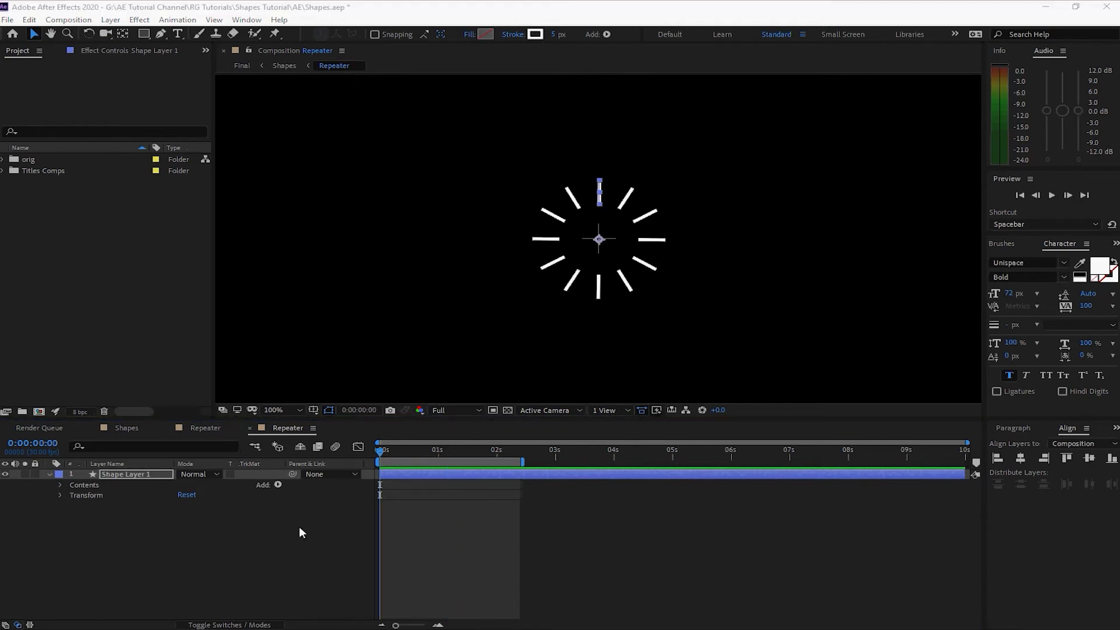
Keyframe Shape Layer 1's rotation from 0° at the start to 90° at 0:00:01:15 and preview the spin.
{"action": "left_click", "coordinate": [60, 495]}
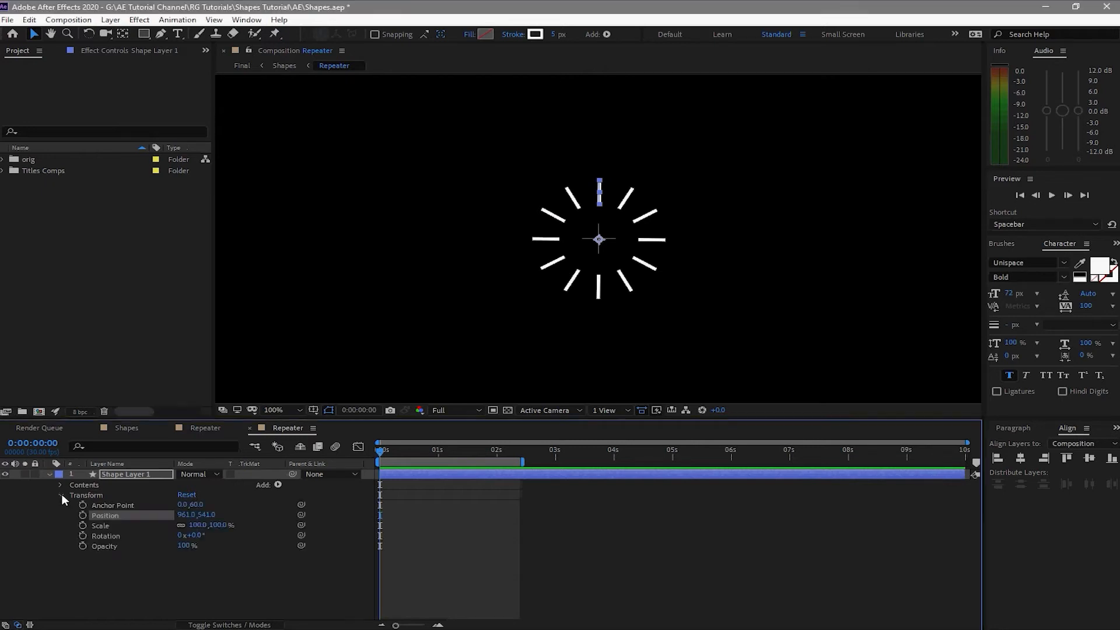
{"action": "left_click", "coordinate": [83, 536]}
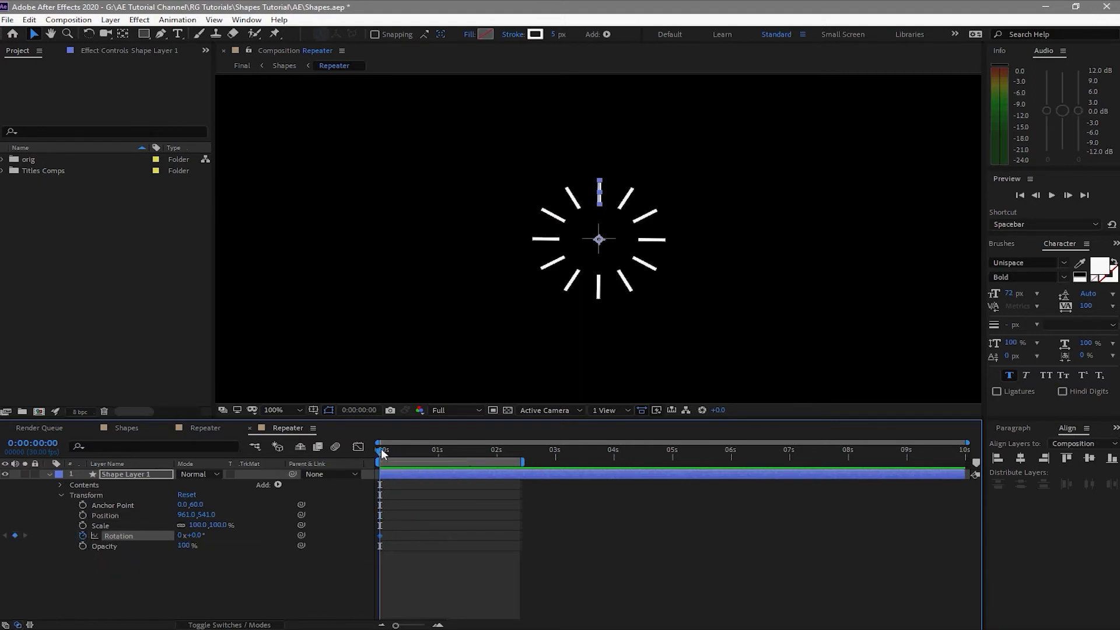
{"action": "left_click_drag", "start_coordinate": [382, 452], "coordinate": [468, 475]}
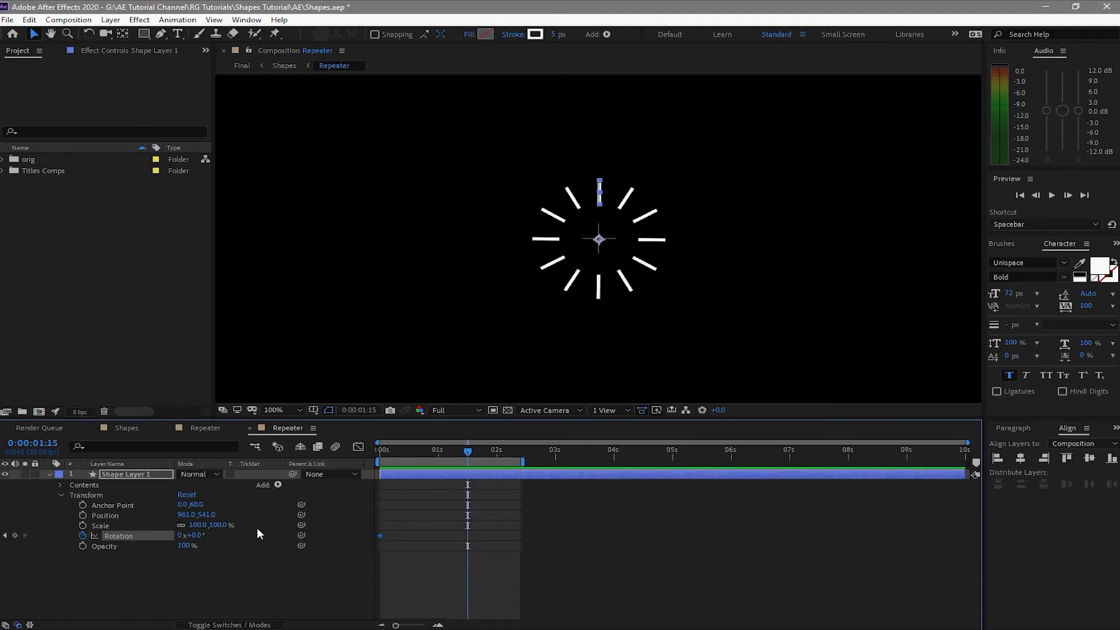
{"action": "left_click", "coordinate": [200, 537]}
{"action": "type", "text": "90"}
{"action": "left_click", "coordinate": [291, 602]}
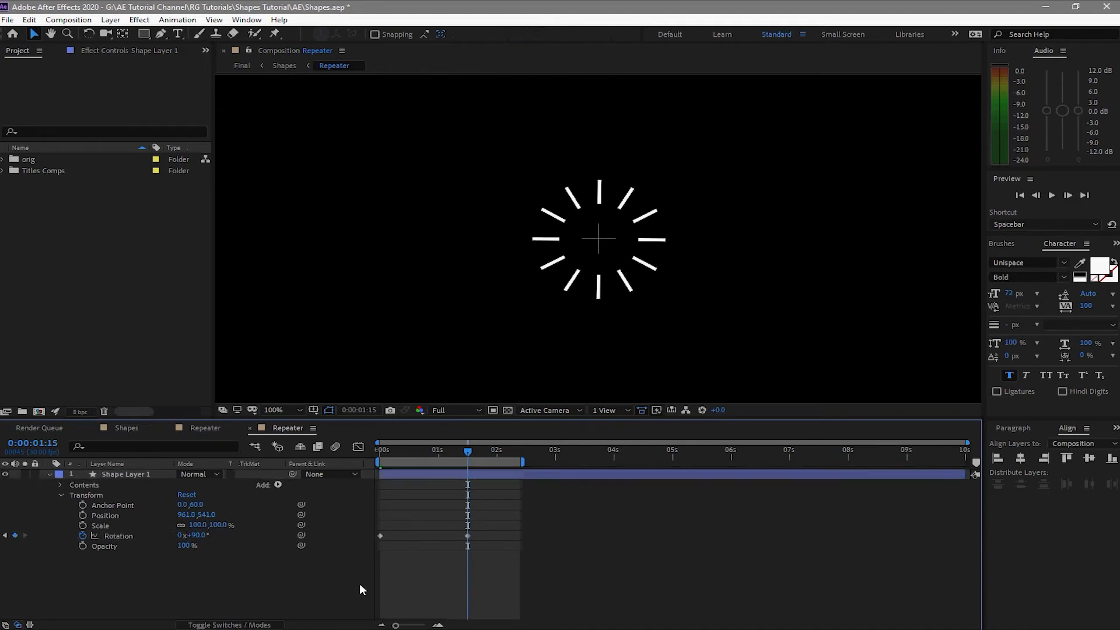
{"action": "left_click", "coordinate": [1051, 197]}
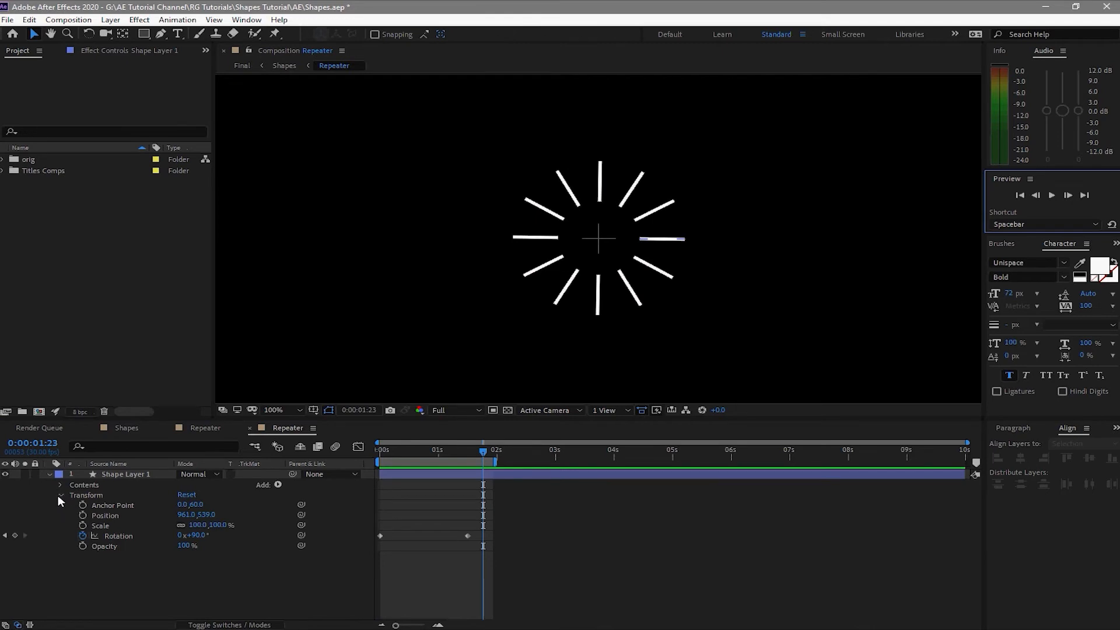
Add a Trim Paths operator to Shape Layer 1.
{"action": "left_click", "coordinate": [117, 473]}
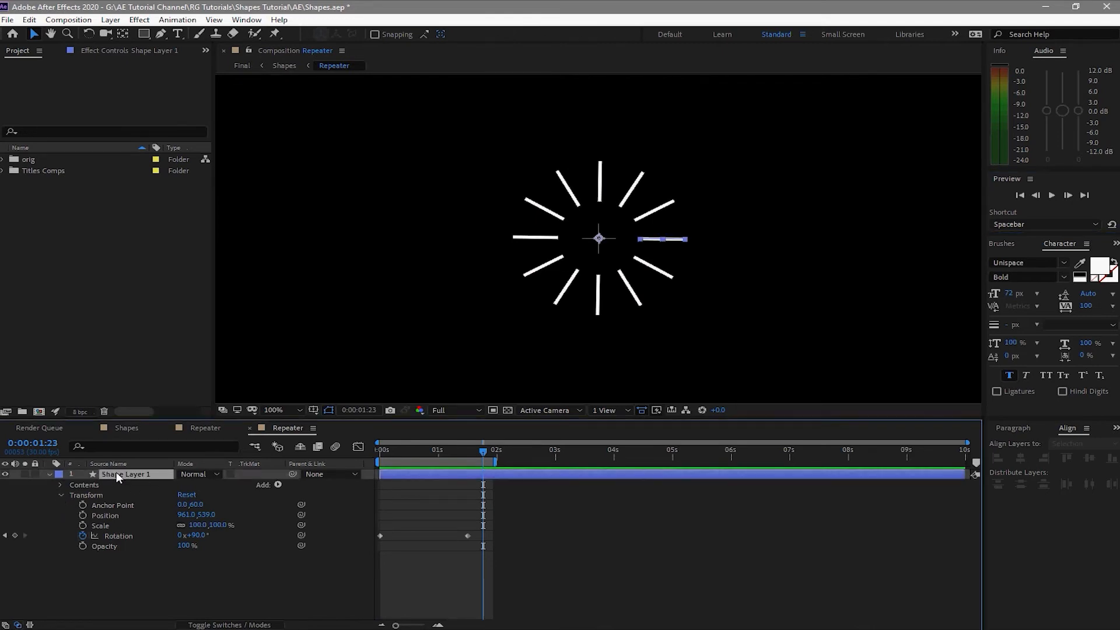
{"action": "left_click", "coordinate": [278, 484]}
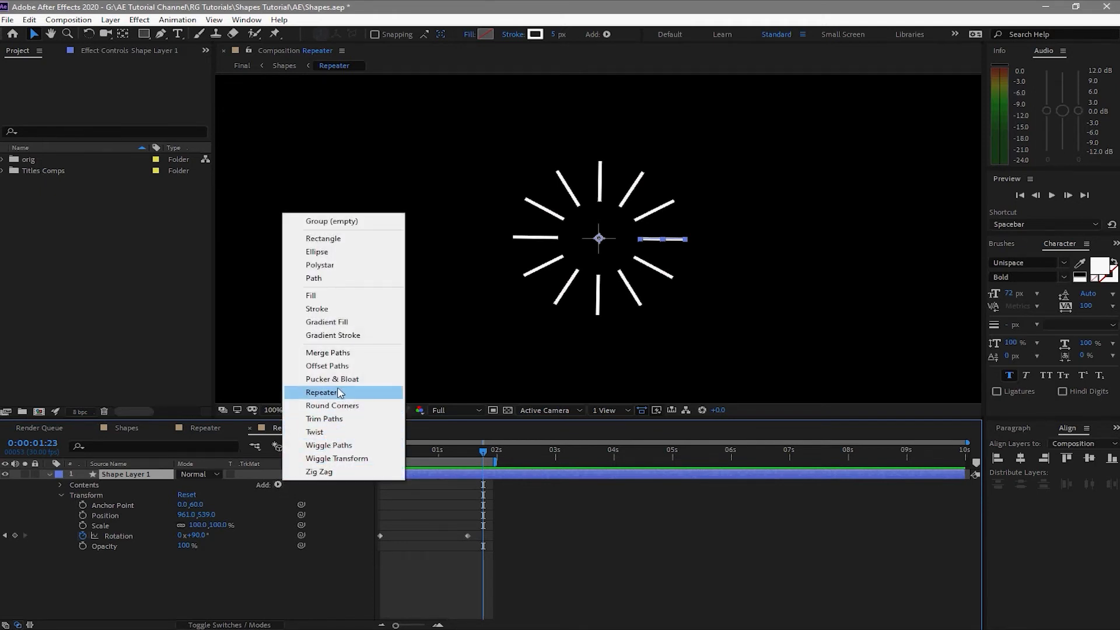
{"action": "left_click", "coordinate": [335, 424]}
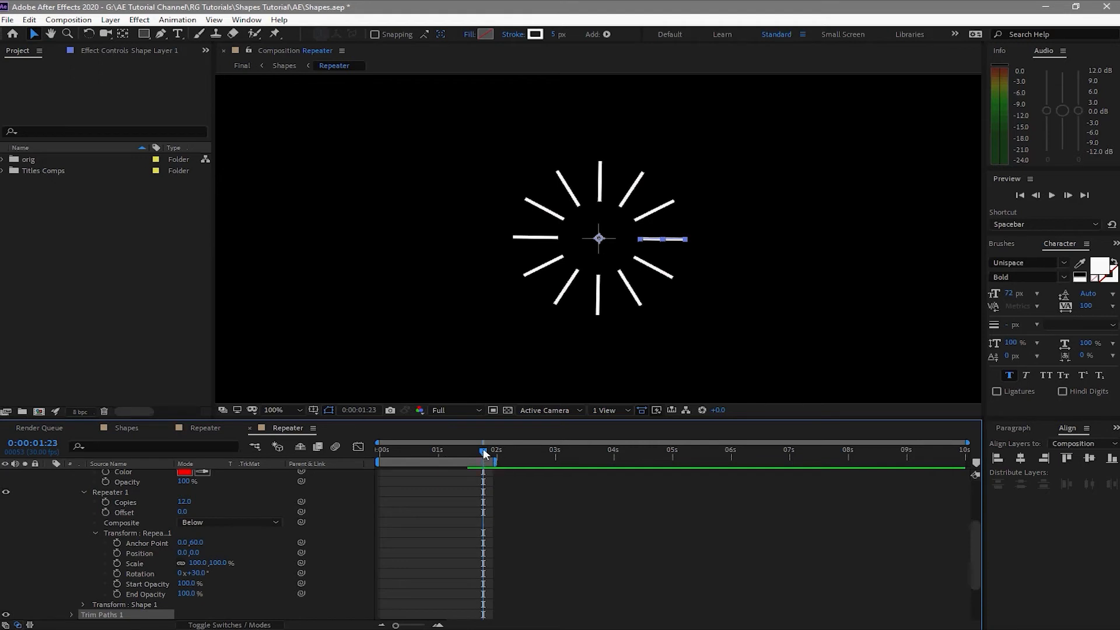
Keyframe the End value of Trim Paths from 100% at the start to 0% at 0:00:00:20.
{"action": "left_click_drag", "start_coordinate": [482, 447], "coordinate": [373, 443]}
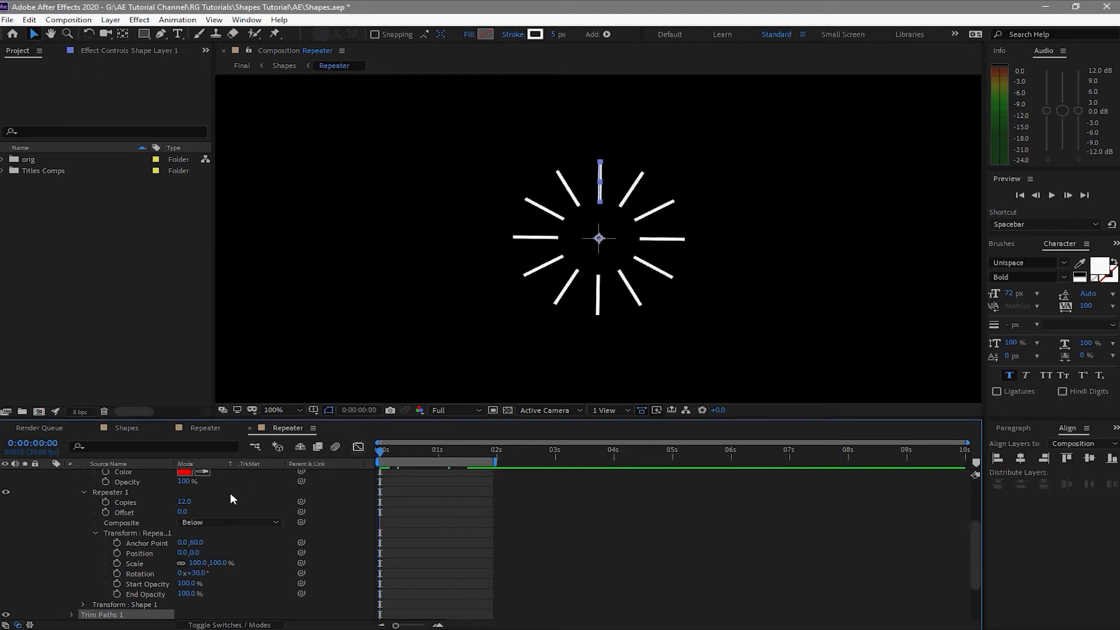
{"action": "key", "text": "s"}
{"action": "key", "text": "s"}
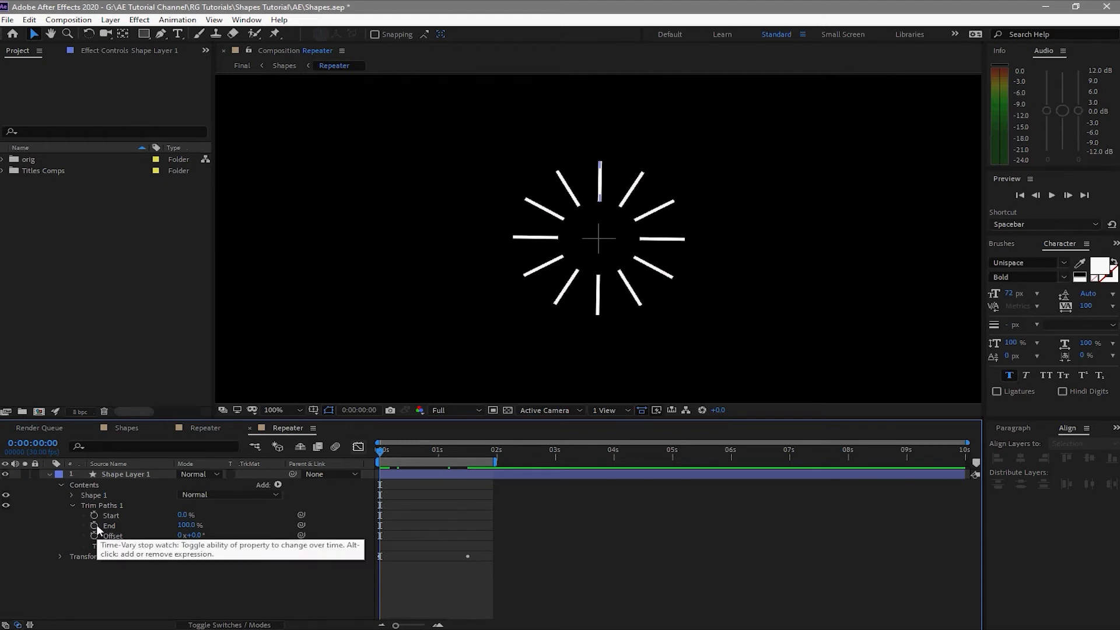
{"action": "left_click", "coordinate": [95, 524]}
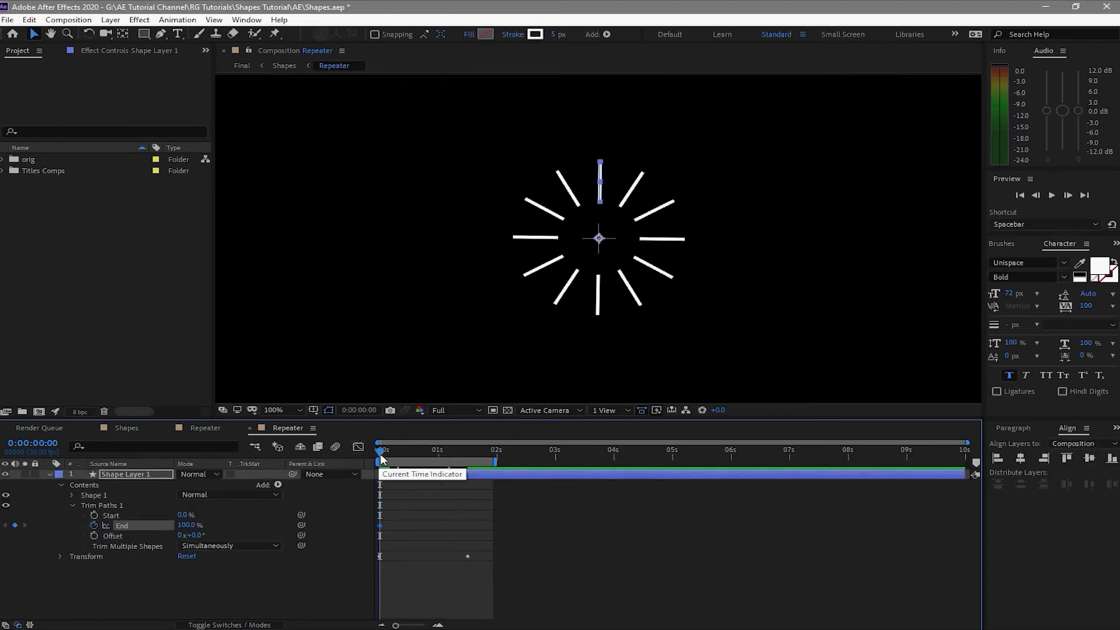
{"action": "left_click_drag", "start_coordinate": [381, 457], "coordinate": [418, 478]}
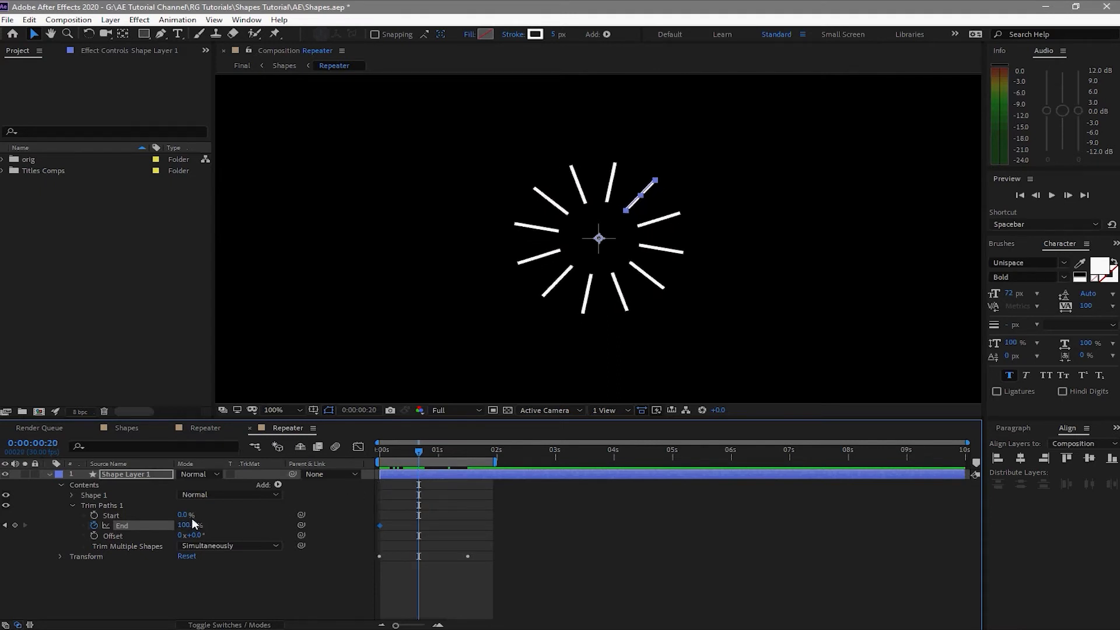
{"action": "left_click_drag", "start_coordinate": [184, 526], "coordinate": [146, 526]}
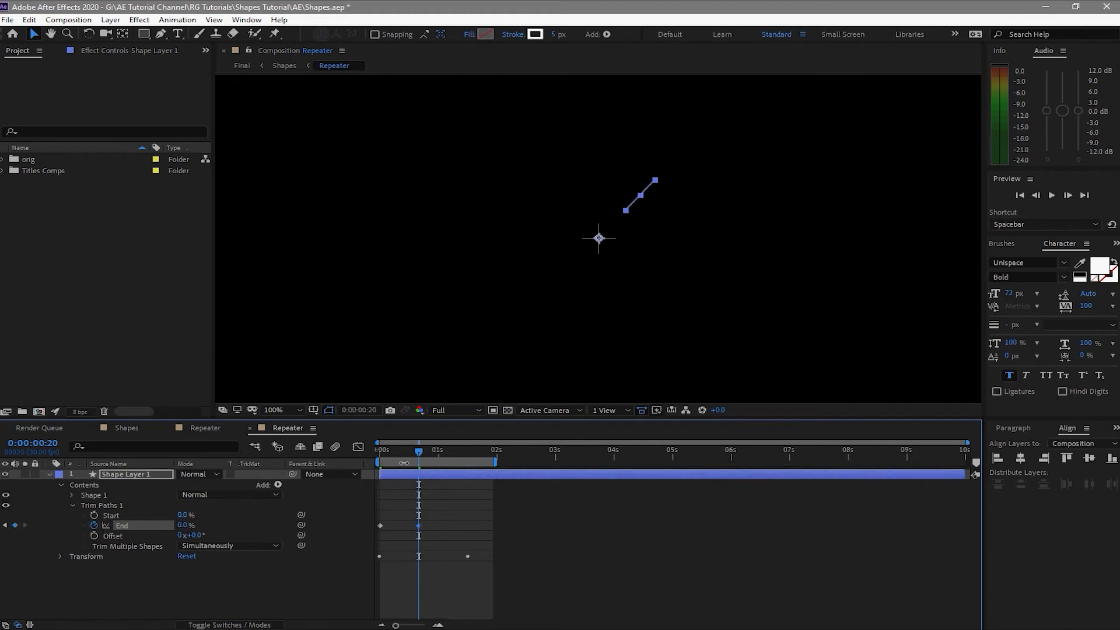
Keyframe the Start value of Trim Paths from 0% at 0:00:00:10 to 100% at 0:00:01:01.
{"action": "left_click_drag", "start_coordinate": [420, 453], "coordinate": [399, 450]}
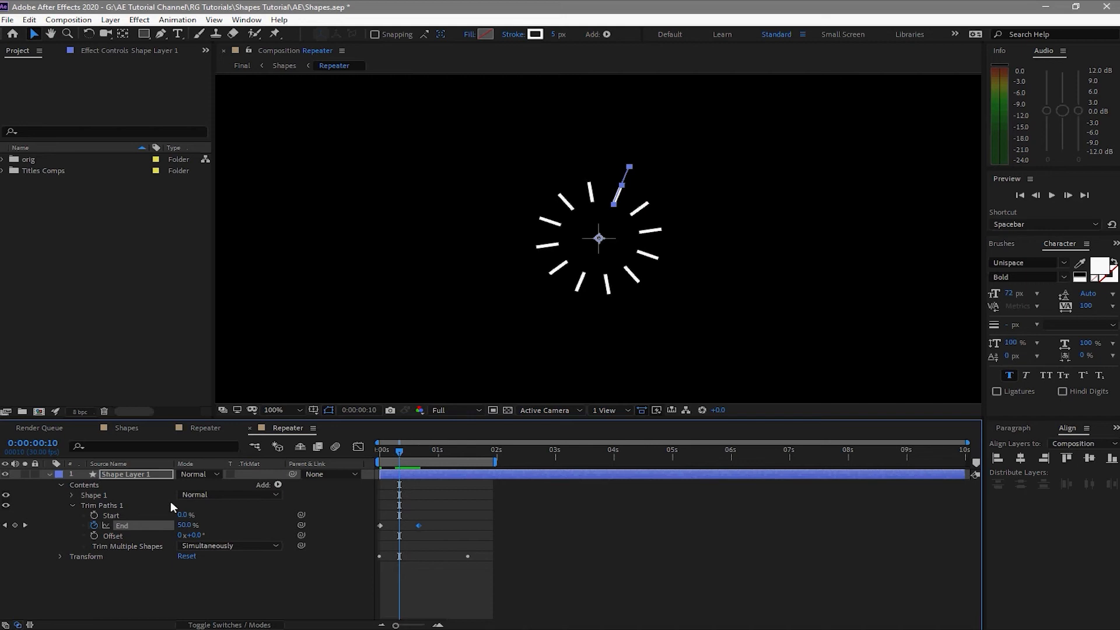
{"action": "left_click", "coordinate": [92, 514]}
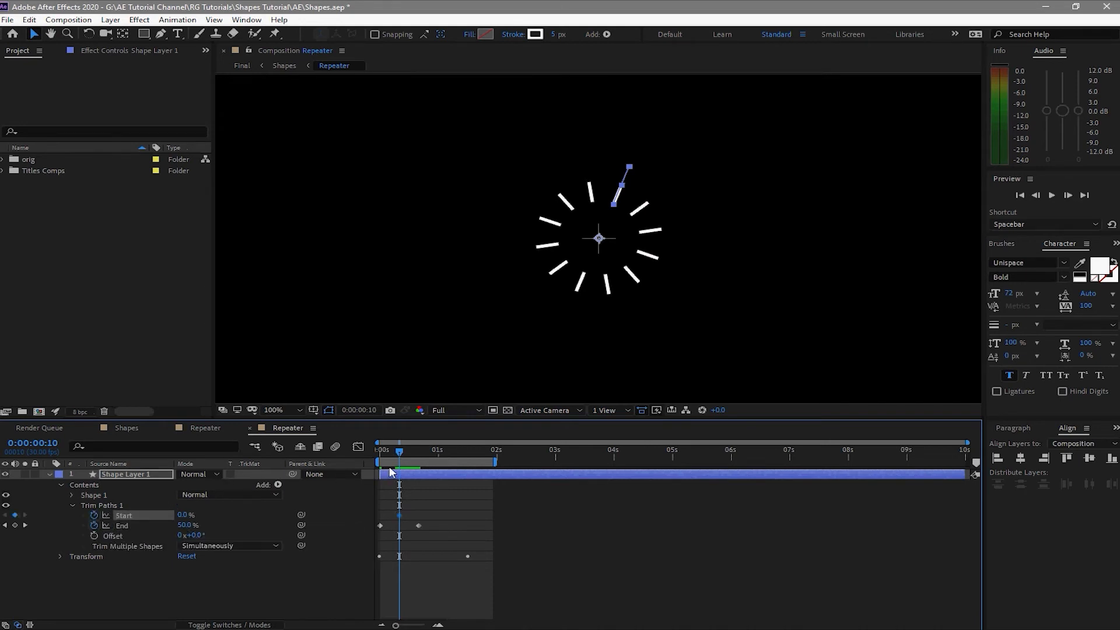
{"action": "left_click_drag", "start_coordinate": [403, 453], "coordinate": [443, 464]}
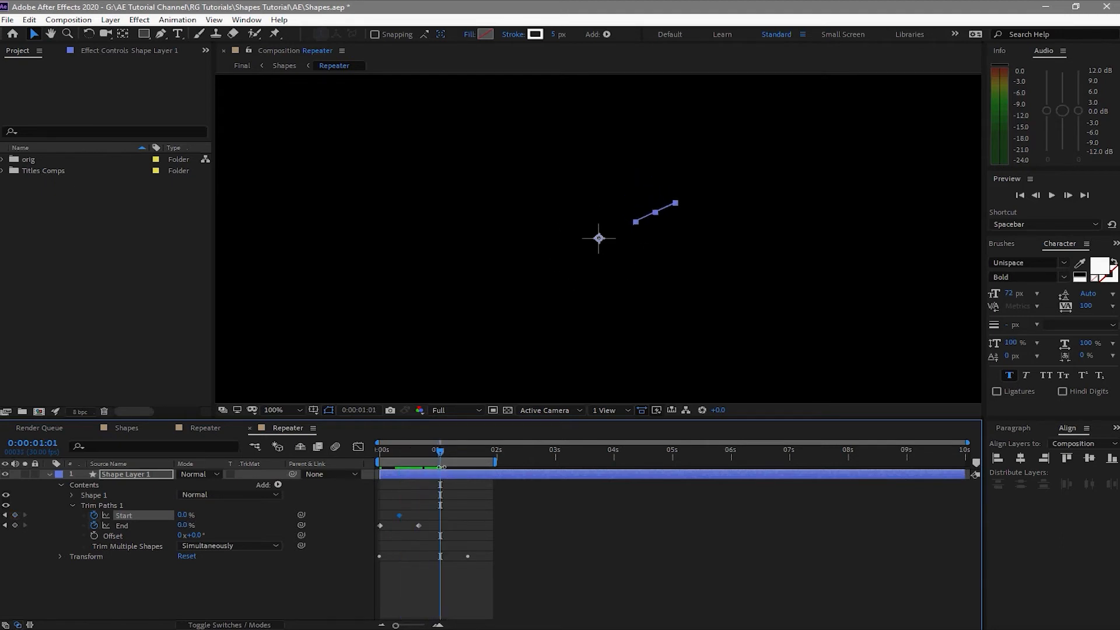
{"action": "left_click", "coordinate": [182, 515]}
{"action": "type", "text": "100"}
{"action": "key", "text": "Return"}
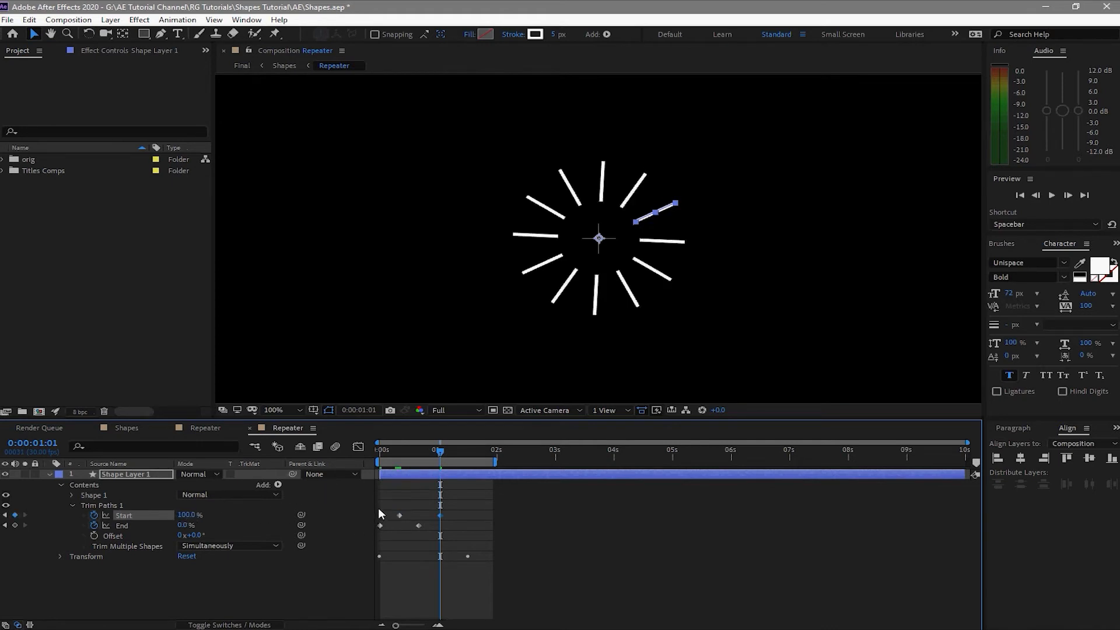
Select the Start and End keyframes of Trim Paths and preview the Repeater composition's animation.
{"action": "left_click_drag", "start_coordinate": [454, 503], "coordinate": [377, 538]}
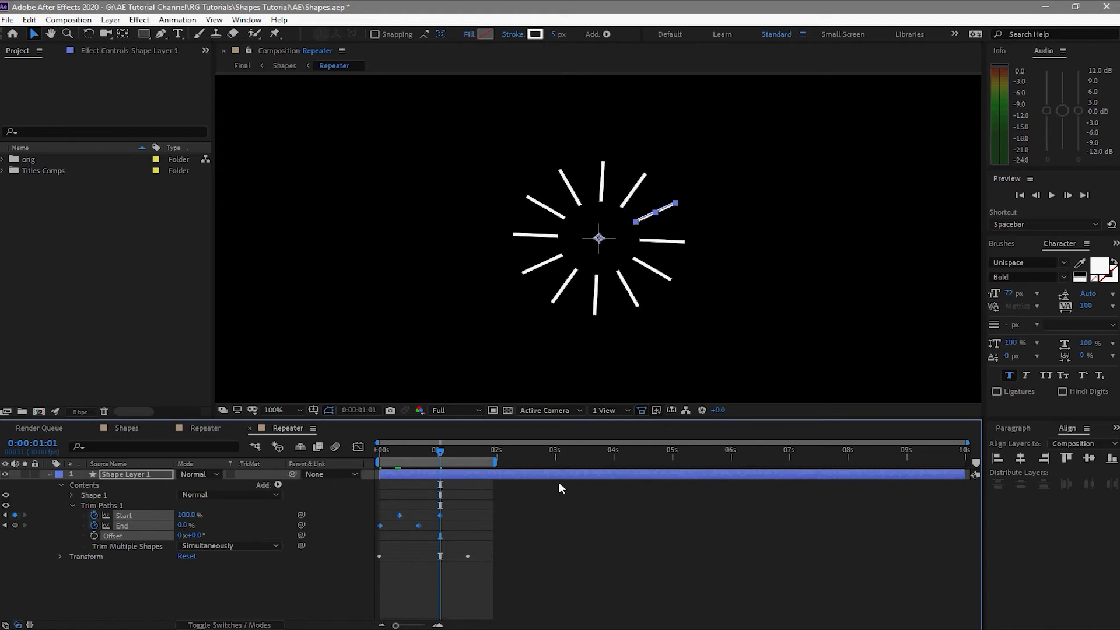
{"action": "left_click", "coordinate": [247, 596]}
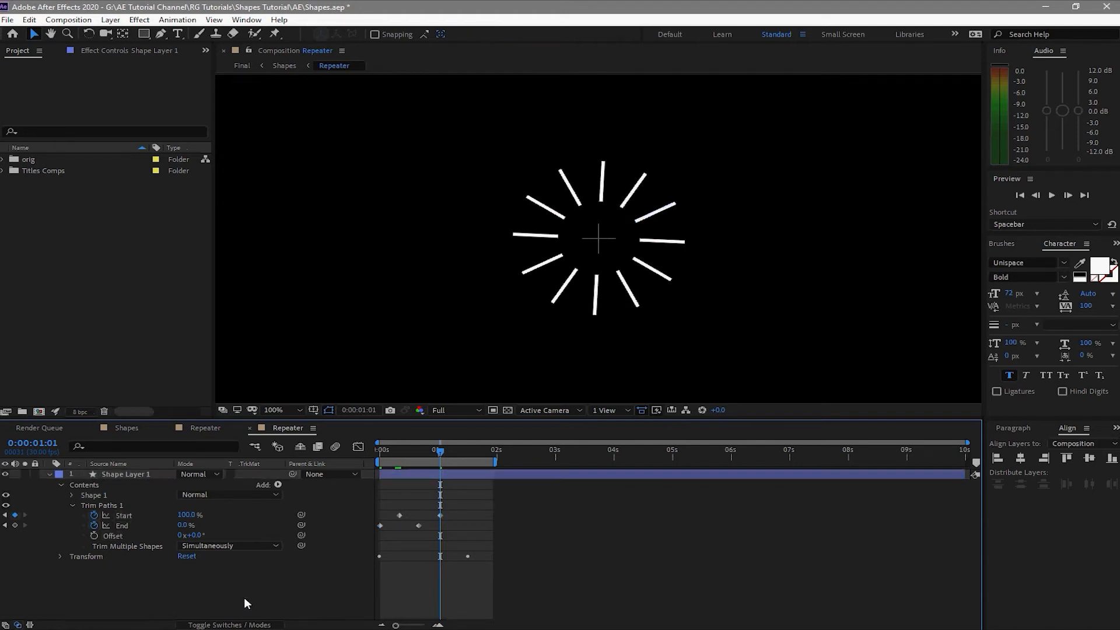
{"action": "left_click_drag", "start_coordinate": [475, 503], "coordinate": [365, 536]}
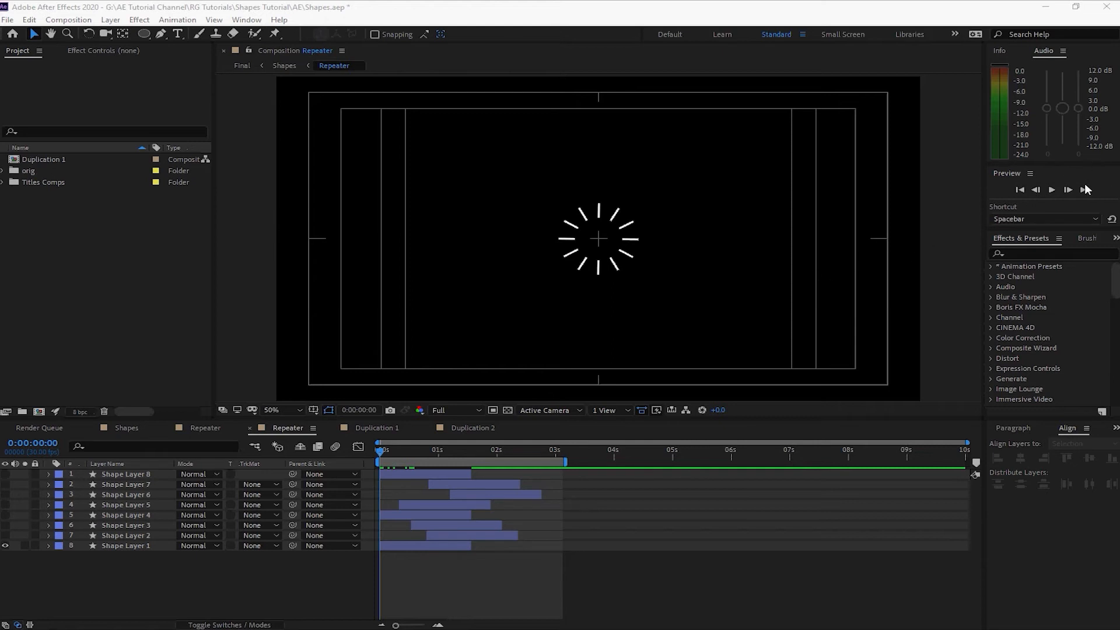
{"action": "left_click", "coordinate": [1051, 189]}
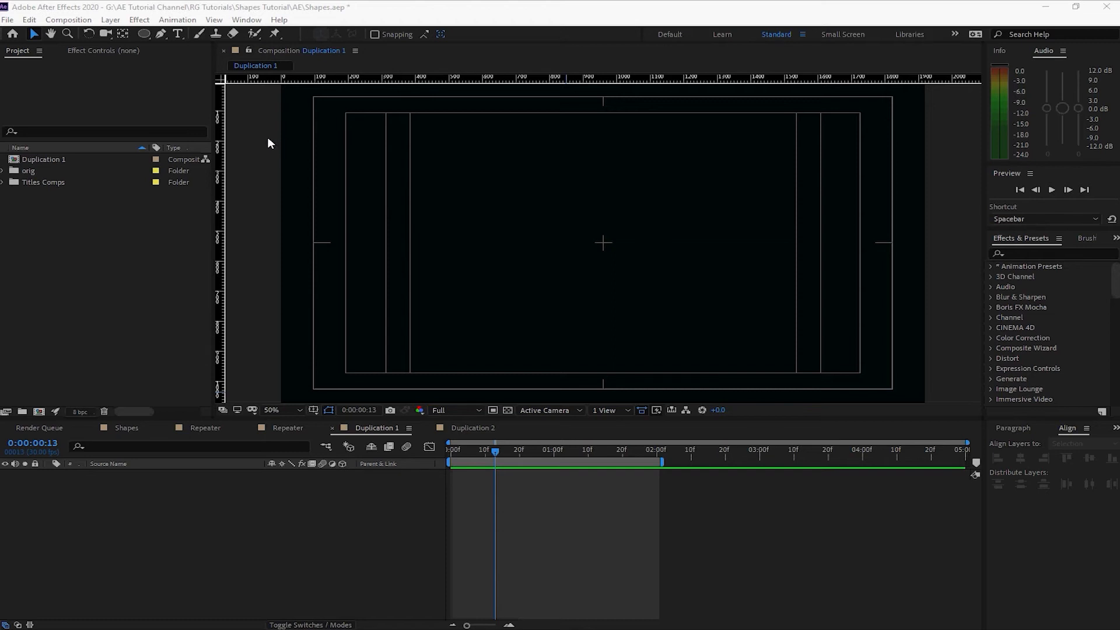
{"action": "left_click", "coordinate": [144, 37]}
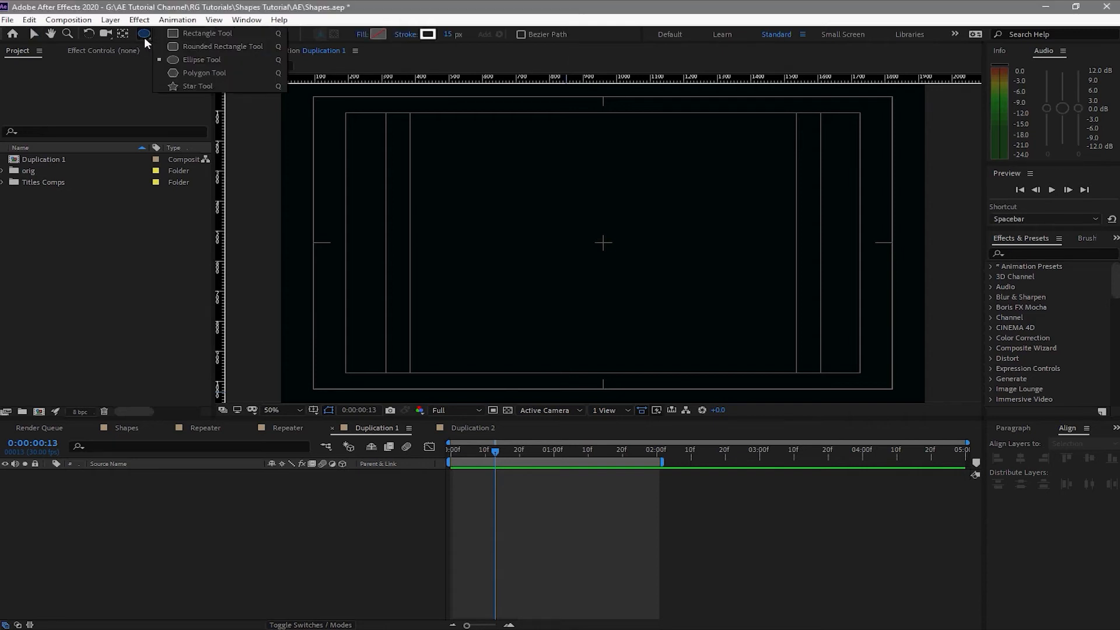
{"action": "left_click", "coordinate": [180, 61]}
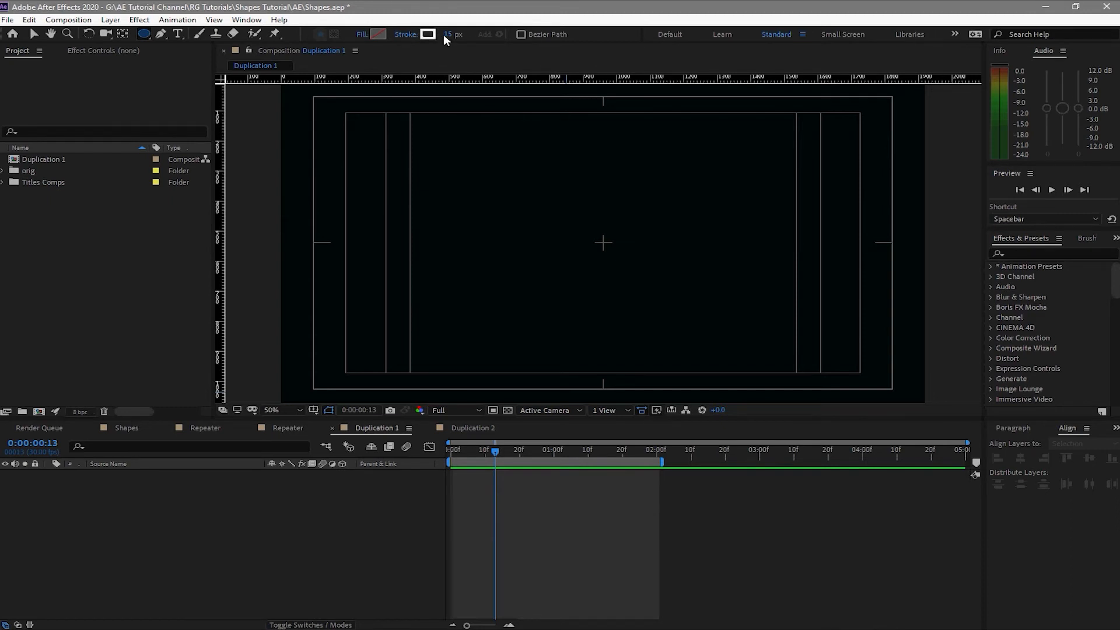
{"action": "key", "text": "v"}
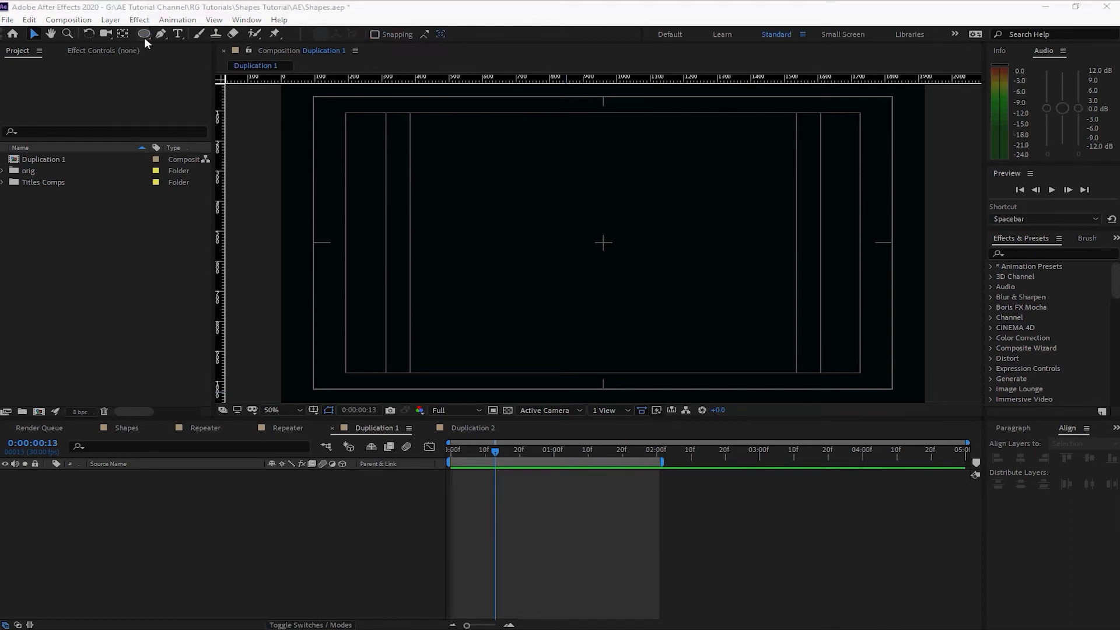
Draw an unfilled ellipse with a 15 px white stroke near the centre of the Duplication 1 composition.
{"action": "left_click", "coordinate": [145, 38]}
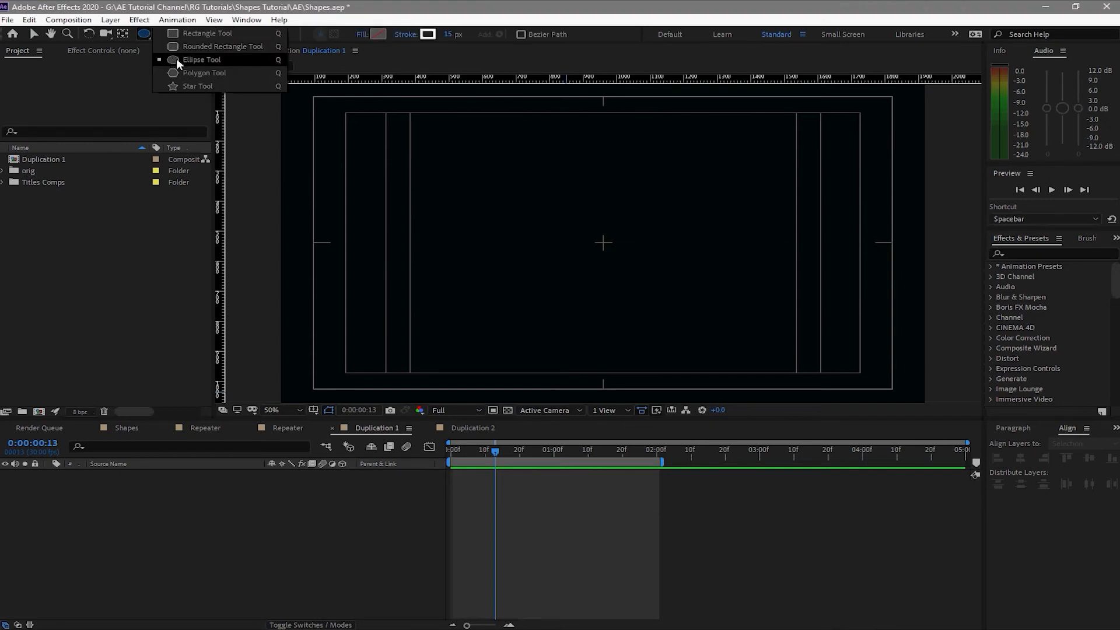
{"action": "left_click", "coordinate": [179, 61]}
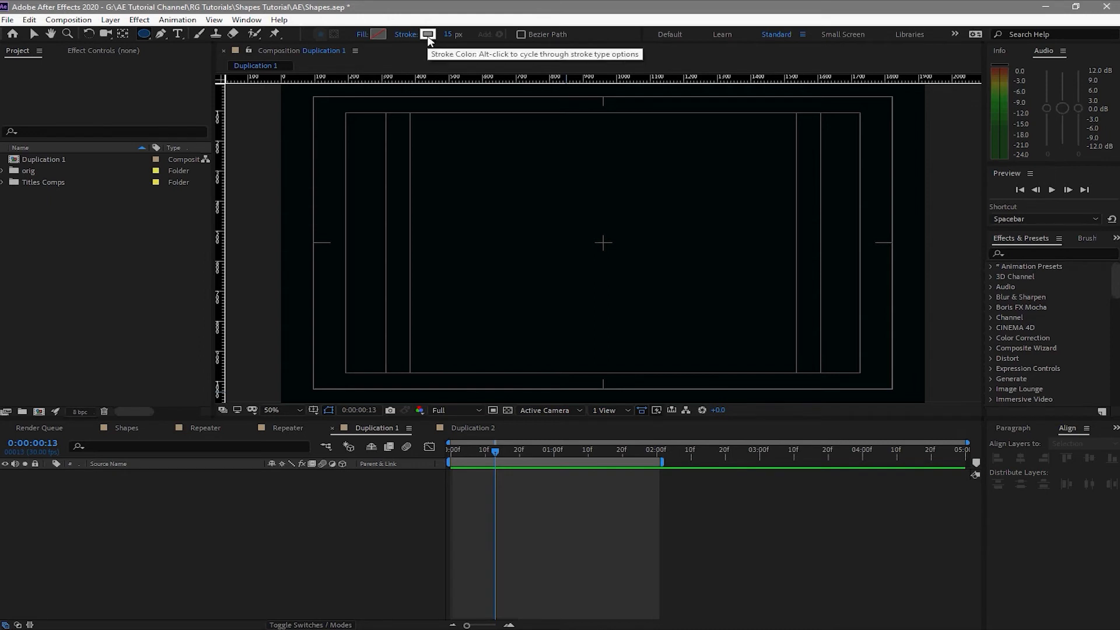
{"action": "left_click", "coordinate": [445, 34]}
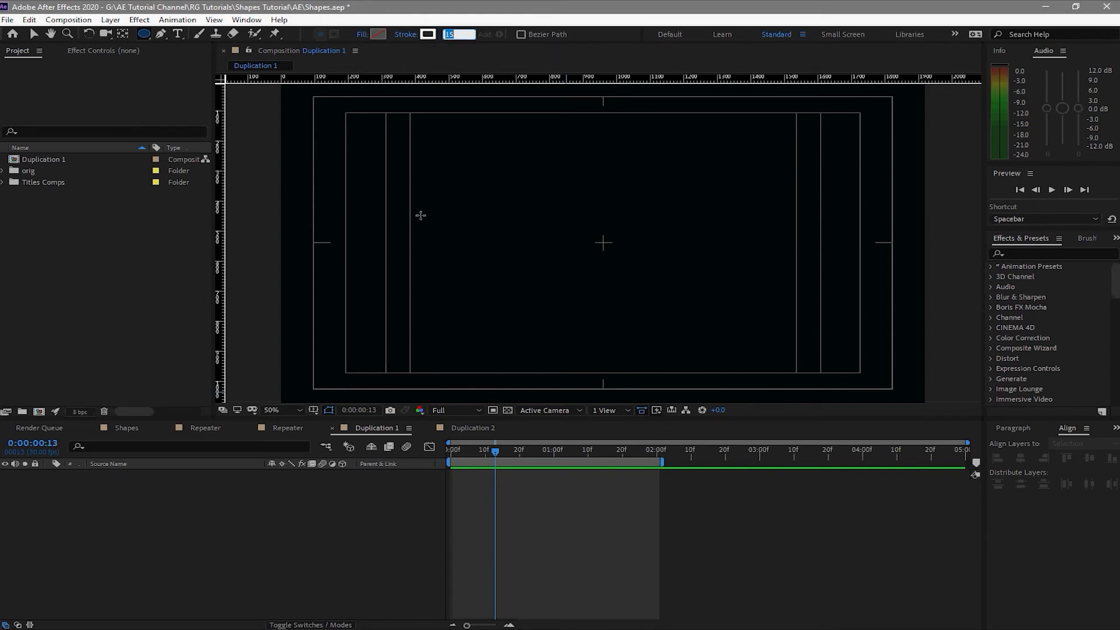
{"action": "type", "text": "30"}
{"action": "left_click_drag", "start_coordinate": [571, 193], "coordinate": [674, 285]}
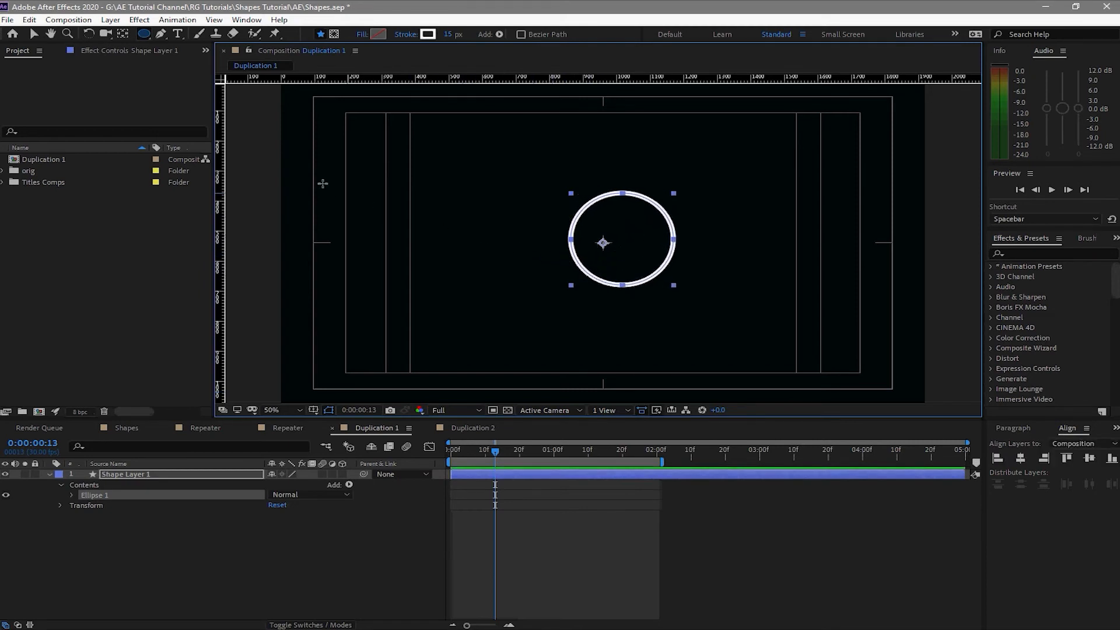
Centre the ellipse's shape layer horizontally and vertically in the composition.
{"action": "left_click", "coordinate": [34, 37]}
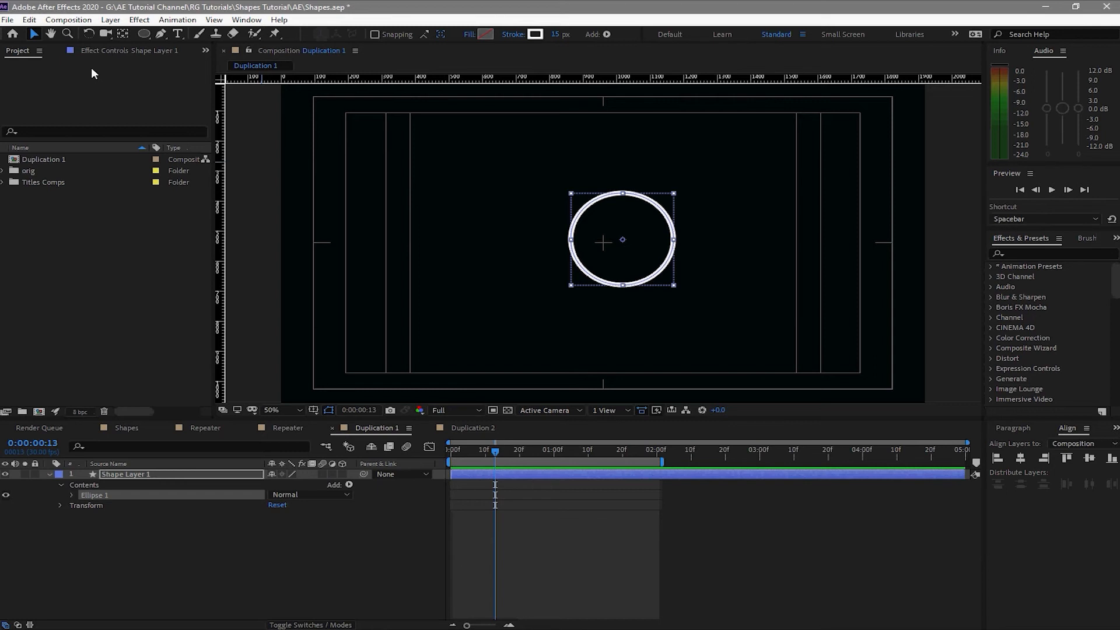
{"action": "left_click", "coordinate": [121, 33]}
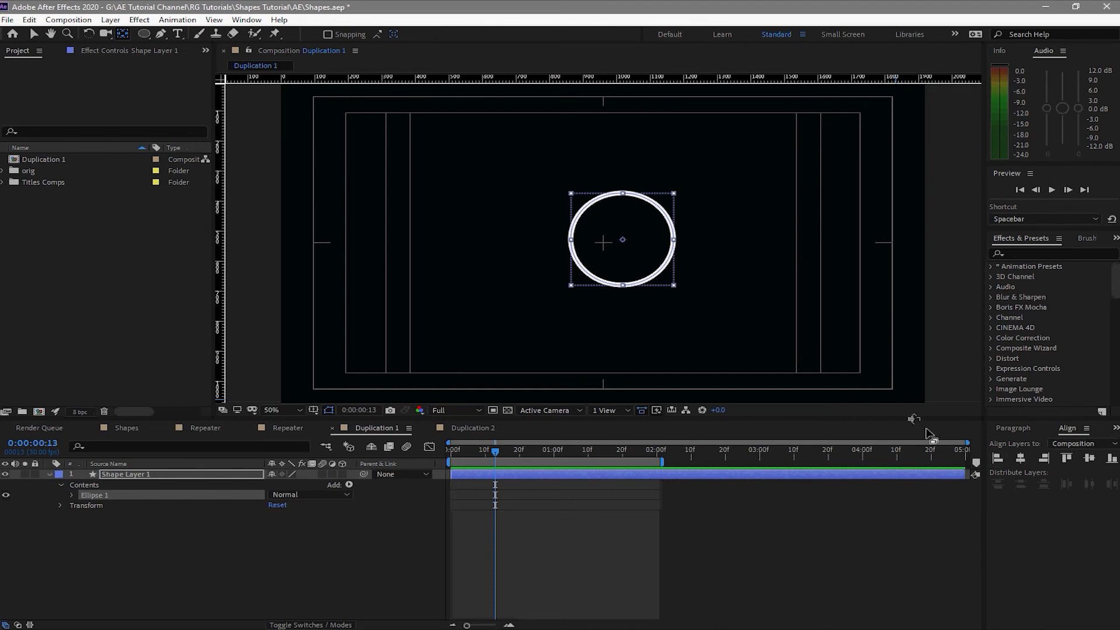
{"action": "left_click", "coordinate": [1021, 459]}
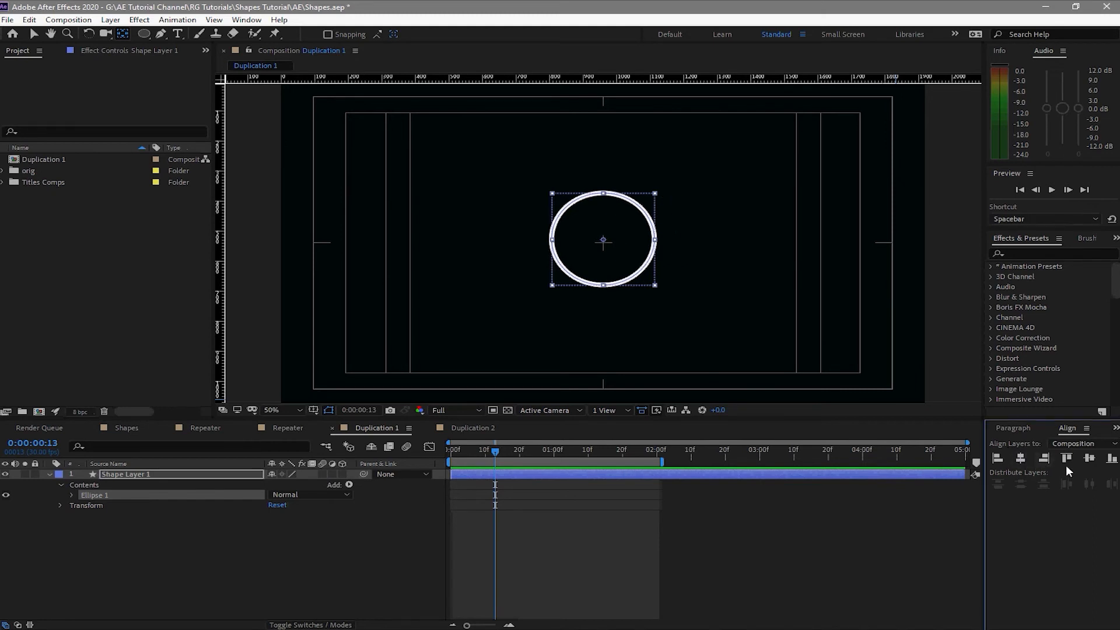
{"action": "left_click", "coordinate": [1087, 460]}
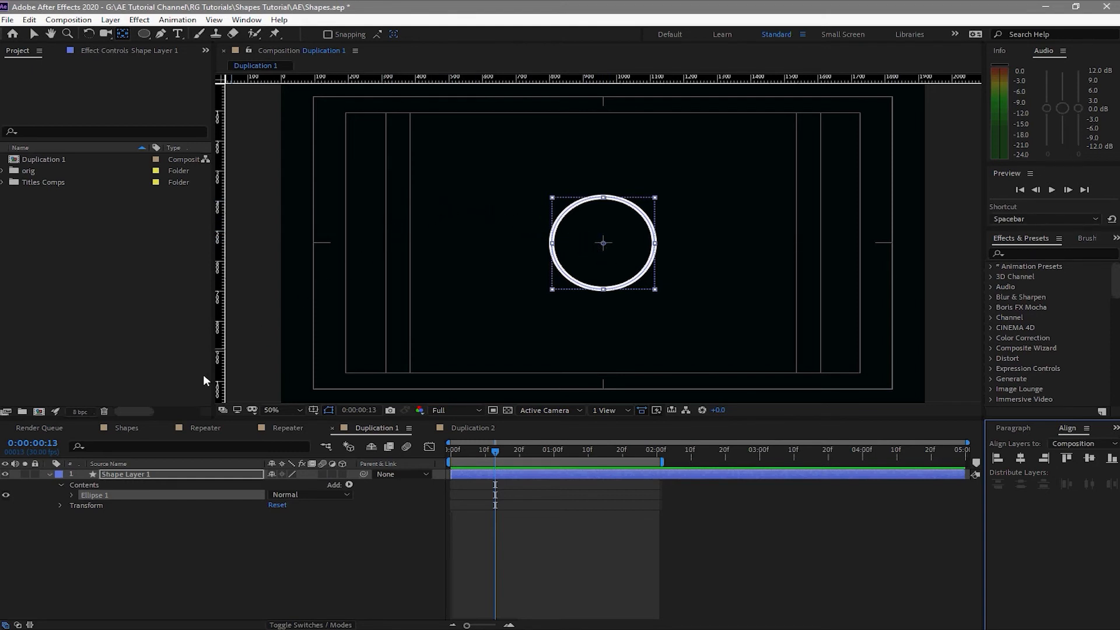
Set the line cap of the ellipse's stroke to Round Cap.
{"action": "left_click", "coordinate": [71, 495]}
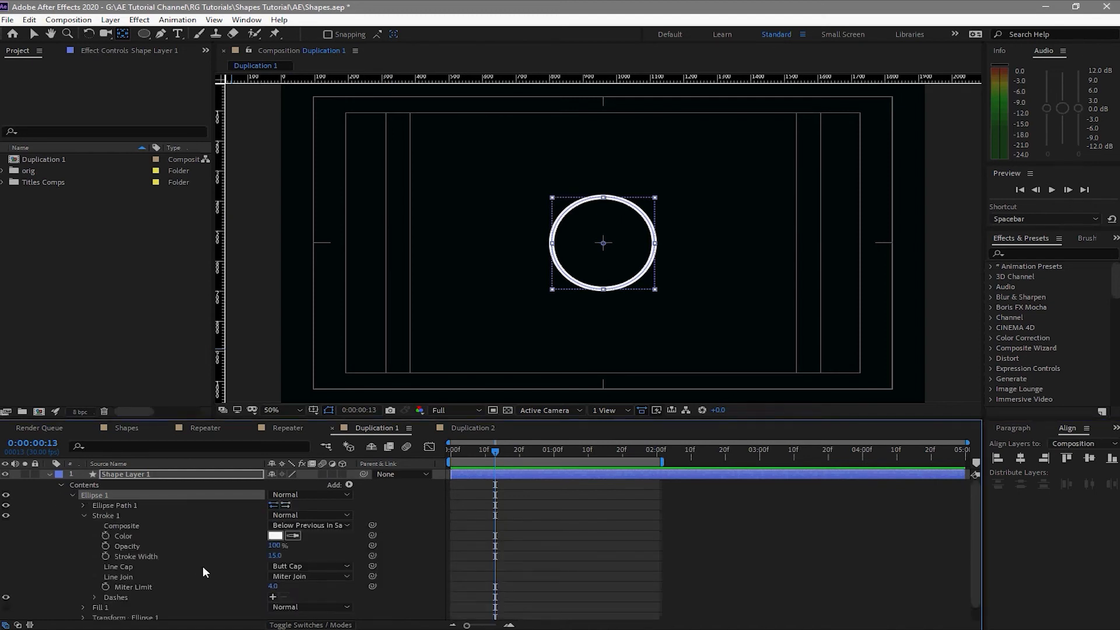
{"action": "left_click", "coordinate": [308, 568]}
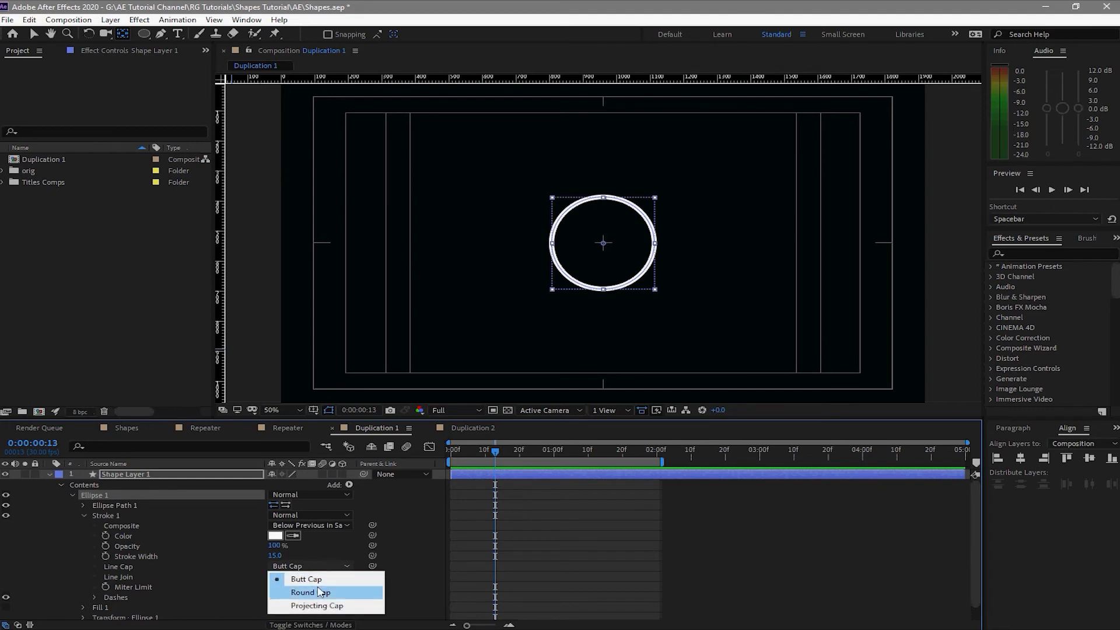
{"action": "left_click", "coordinate": [320, 592]}
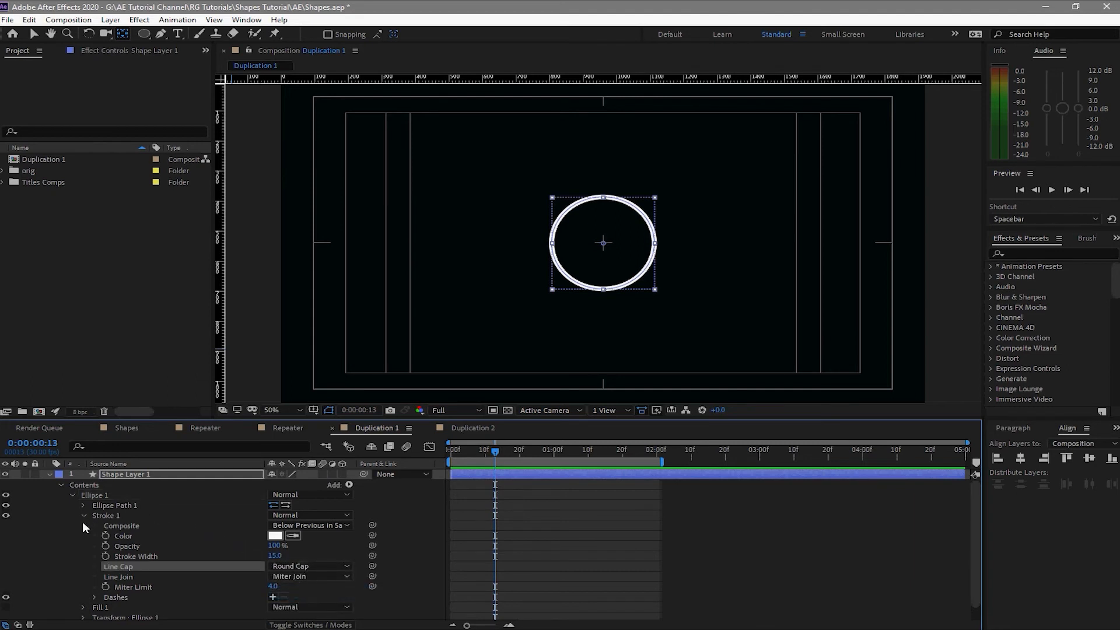
Add Trim Paths to the ellipse in Shape Layer 1 and expand its properties.
{"action": "left_click", "coordinate": [83, 516]}
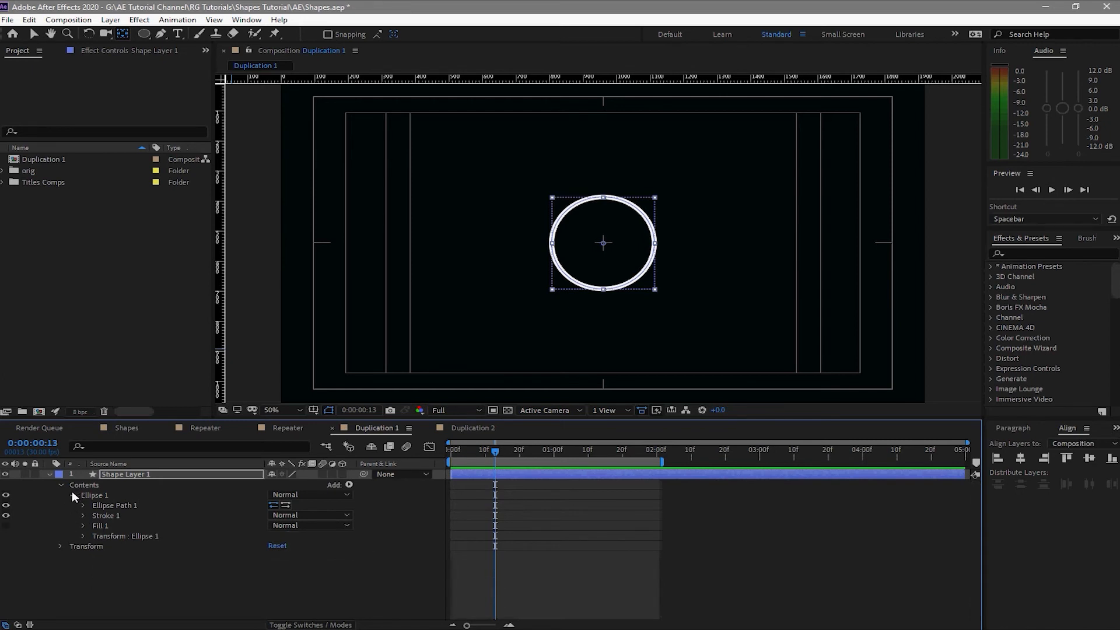
{"action": "left_click", "coordinate": [73, 496]}
{"action": "left_click", "coordinate": [60, 484]}
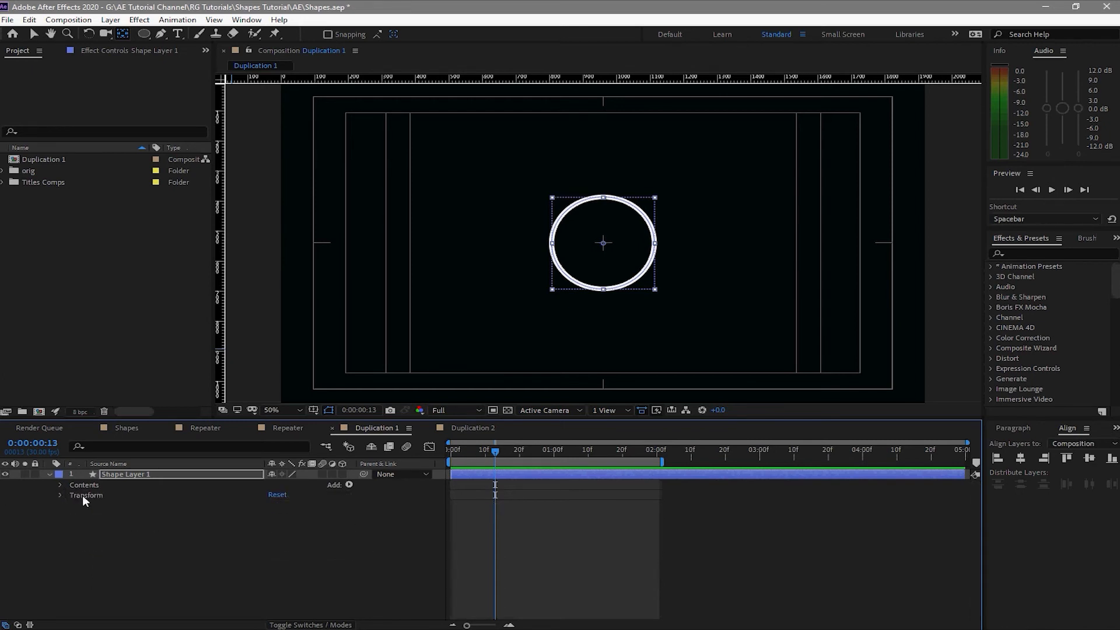
{"action": "left_click", "coordinate": [348, 485]}
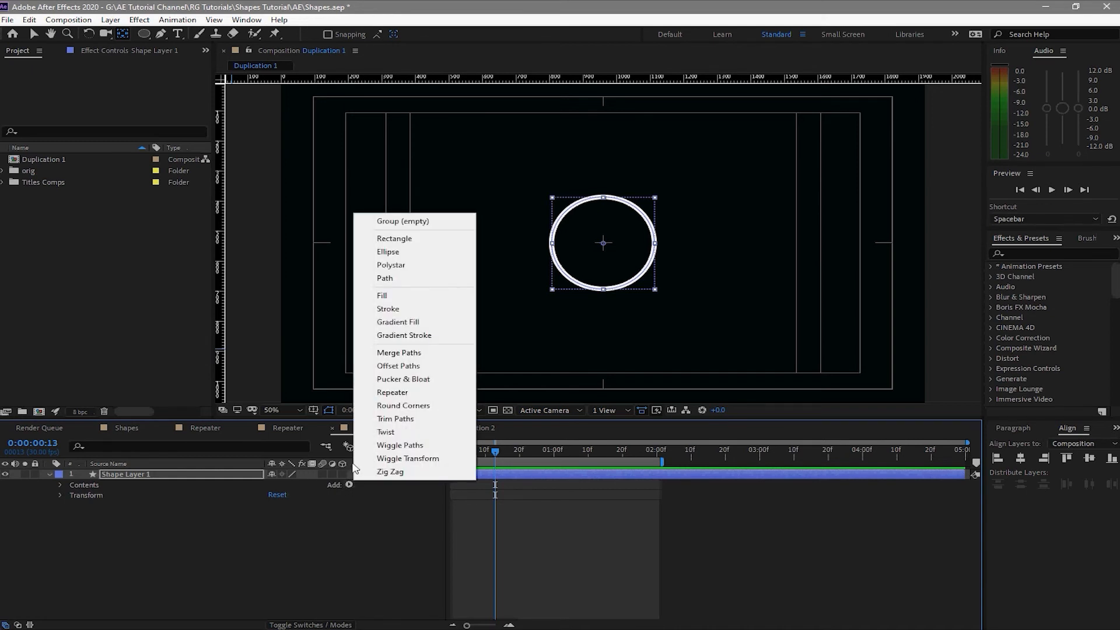
{"action": "left_click", "coordinate": [363, 418]}
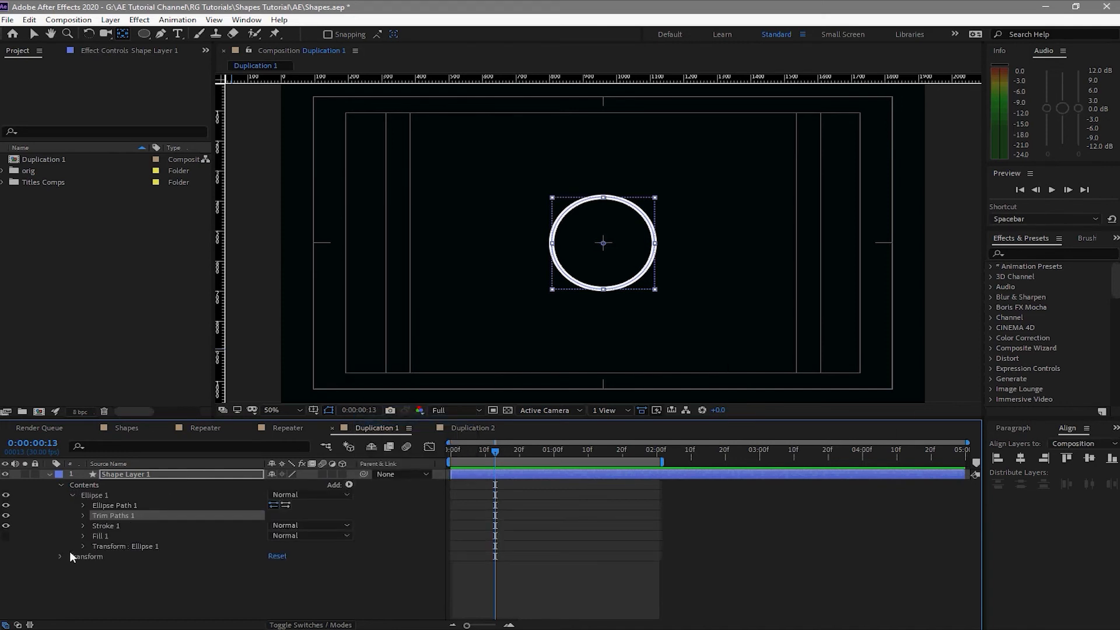
{"action": "left_click", "coordinate": [82, 516]}
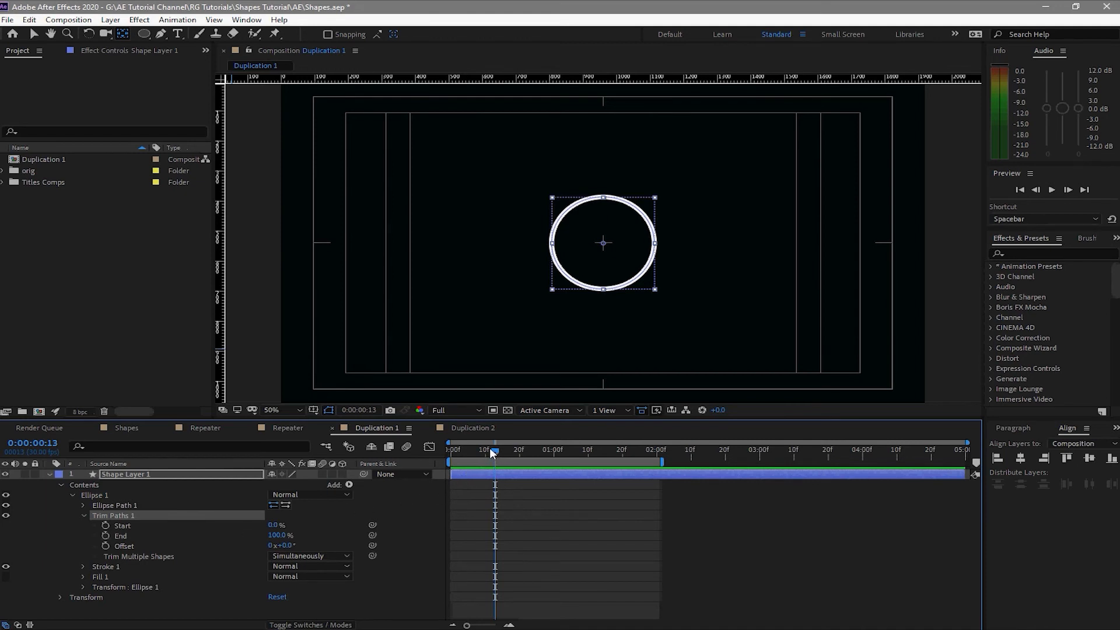
Keyframe the Trim Paths End from 0% at 0:00:00:00 to 100% at 0:00:01:10.
{"action": "left_click_drag", "start_coordinate": [488, 447], "coordinate": [435, 430]}
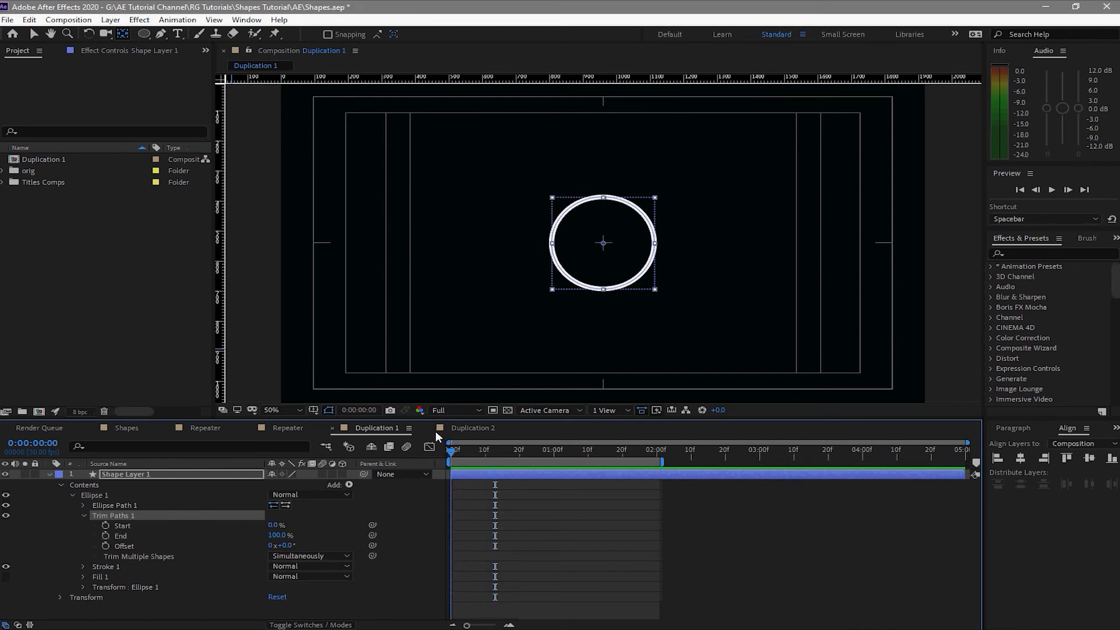
{"action": "left_click", "coordinate": [105, 536]}
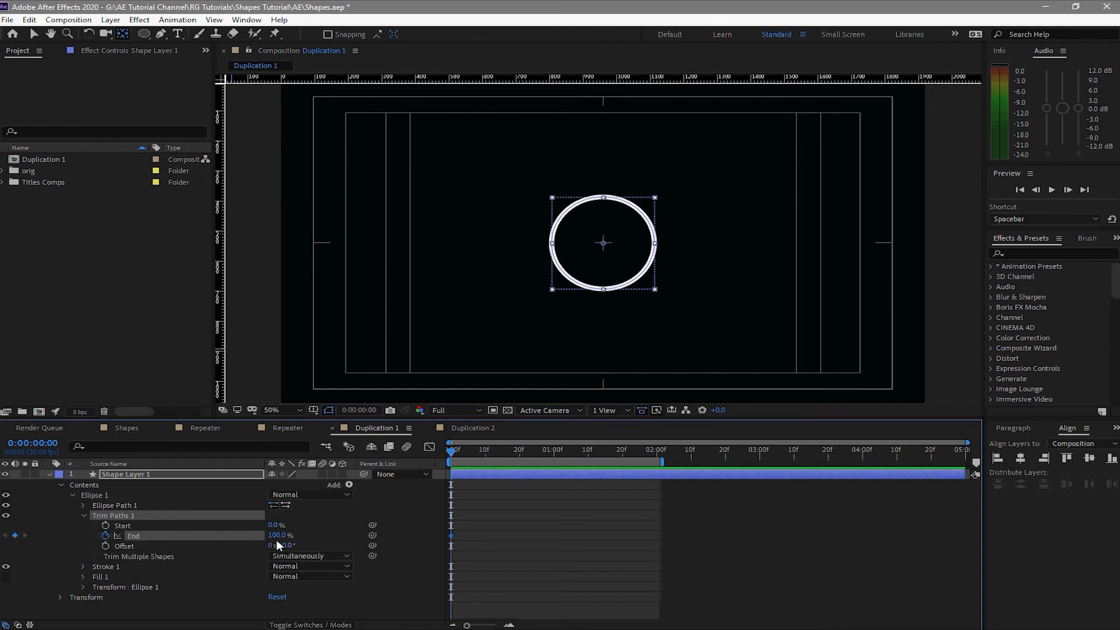
{"action": "left_click_drag", "start_coordinate": [273, 536], "coordinate": [210, 535]}
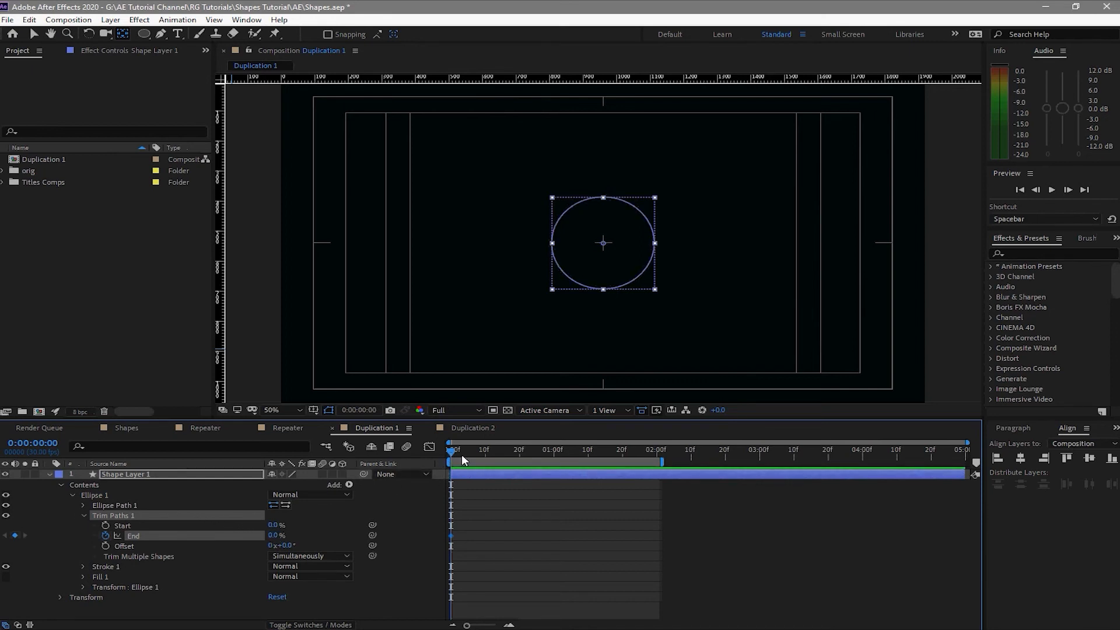
{"action": "left_click_drag", "start_coordinate": [451, 452], "coordinate": [588, 470]}
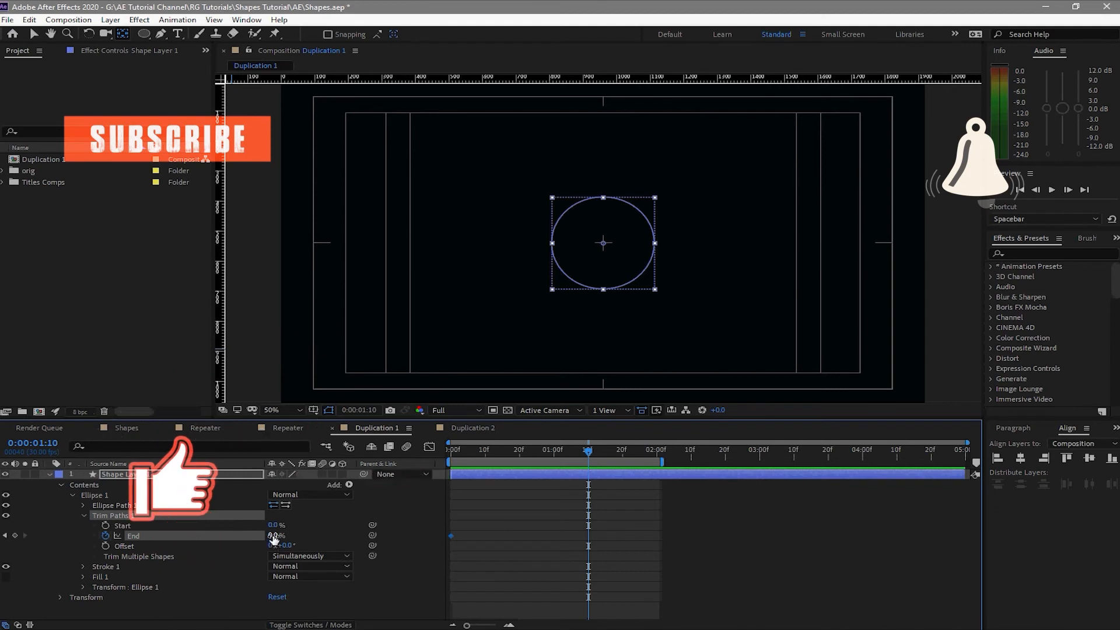
{"action": "left_click_drag", "start_coordinate": [273, 535], "coordinate": [405, 539]}
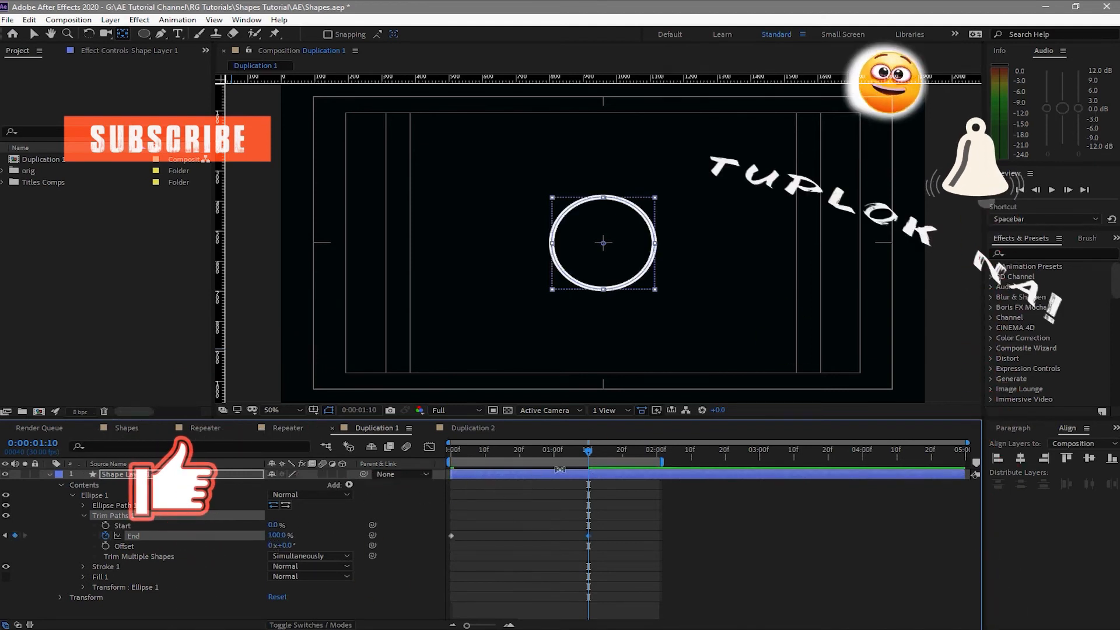
Keyframe the Trim Paths Start from 0% at 0:00:00:10 to 100% at 0:00:01:20.
{"action": "mouse_move", "coordinate": [588, 452]}
{"action": "left_mouse_down"}
{"action": "mouse_move", "coordinate": [472, 437]}
{"action": "mouse_move", "coordinate": [480, 442]}
{"action": "left_mouse_up"}
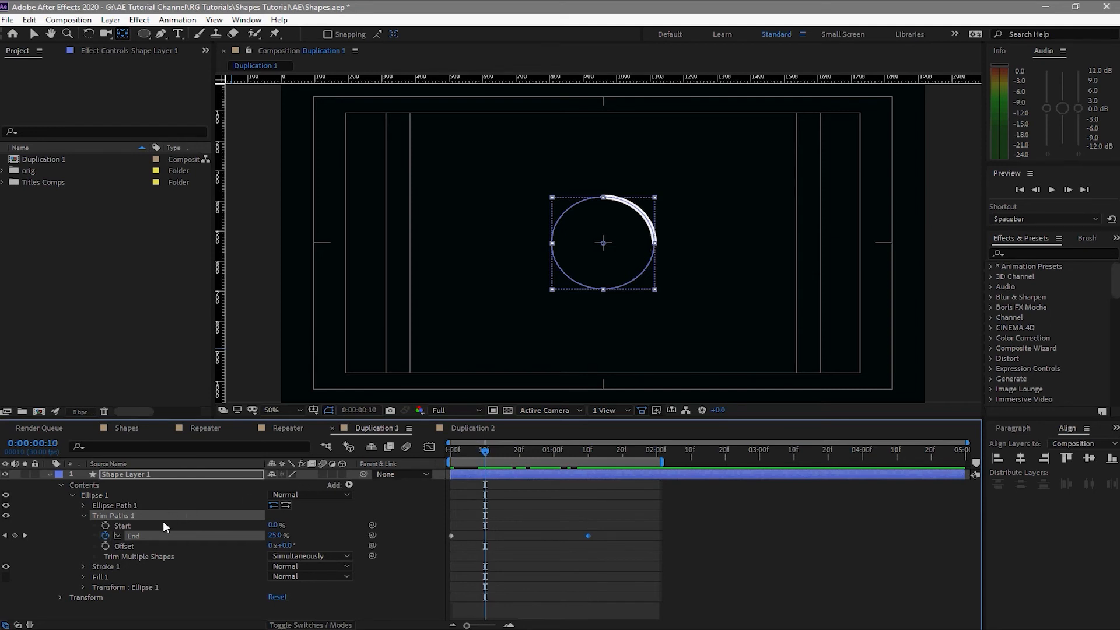
{"action": "left_click", "coordinate": [105, 525]}
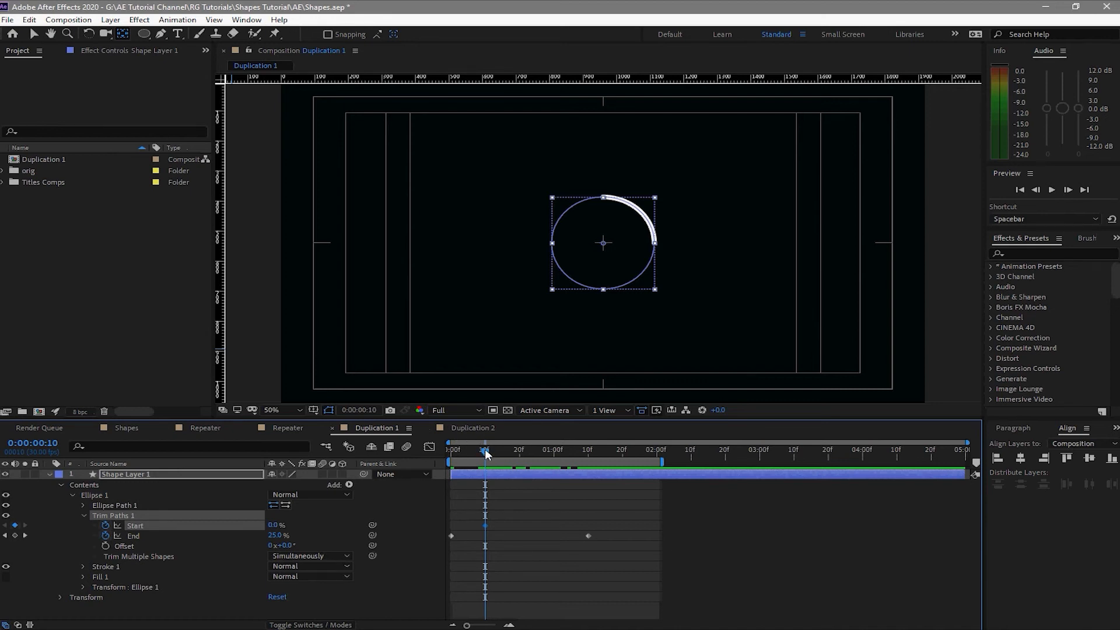
{"action": "left_click_drag", "start_coordinate": [488, 450], "coordinate": [620, 480]}
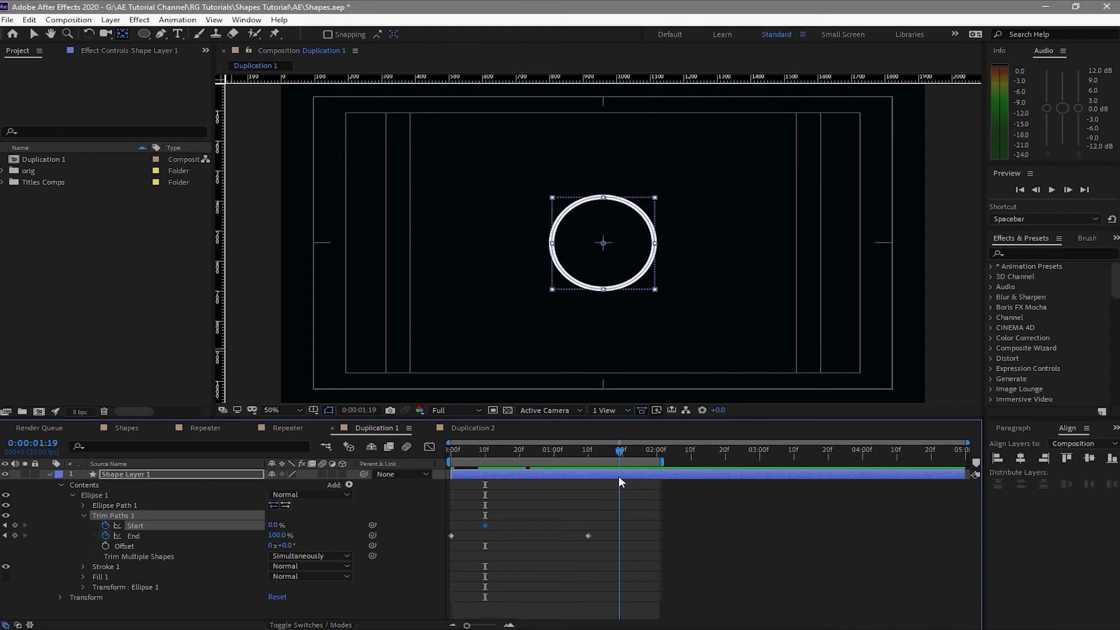
{"action": "left_click_drag", "start_coordinate": [619, 479], "coordinate": [621, 479]}
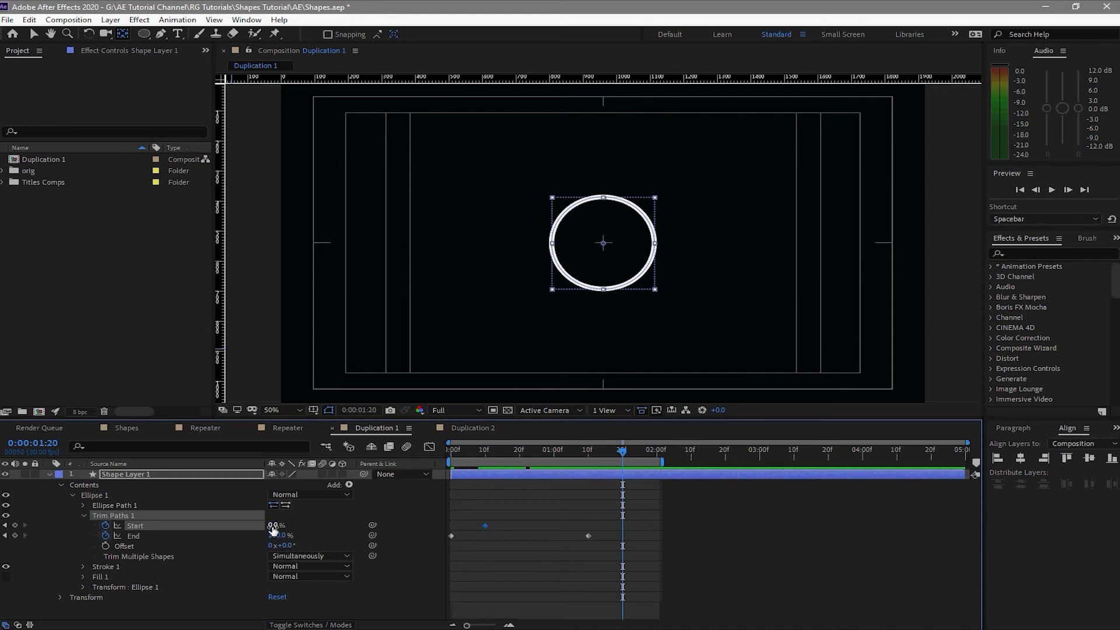
{"action": "left_click_drag", "start_coordinate": [273, 529], "coordinate": [365, 537]}
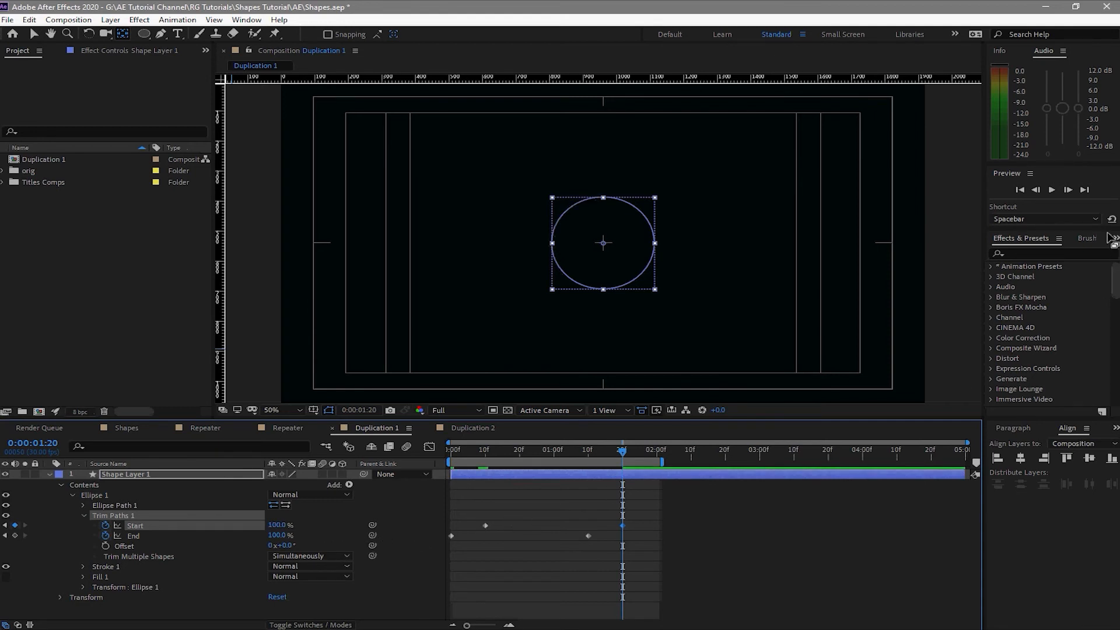
Split Shape Layer 1 at 0:00:01:22, two frames after the last keyframe, and delete the part after the split.
{"action": "left_click", "coordinate": [1068, 190]}
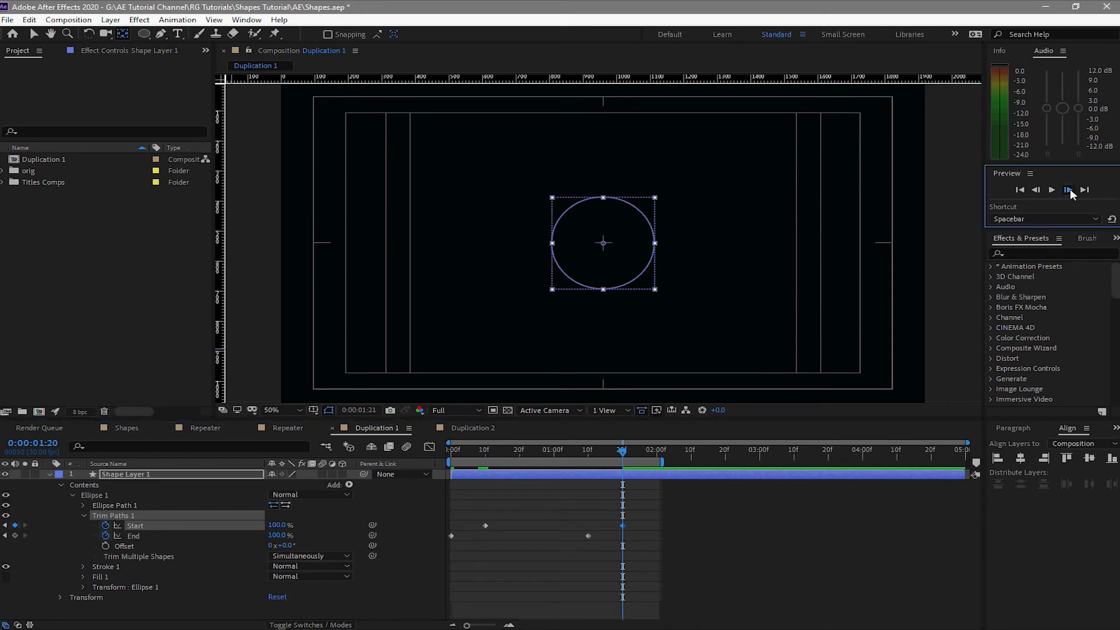
{"action": "left_click", "coordinate": [1068, 190]}
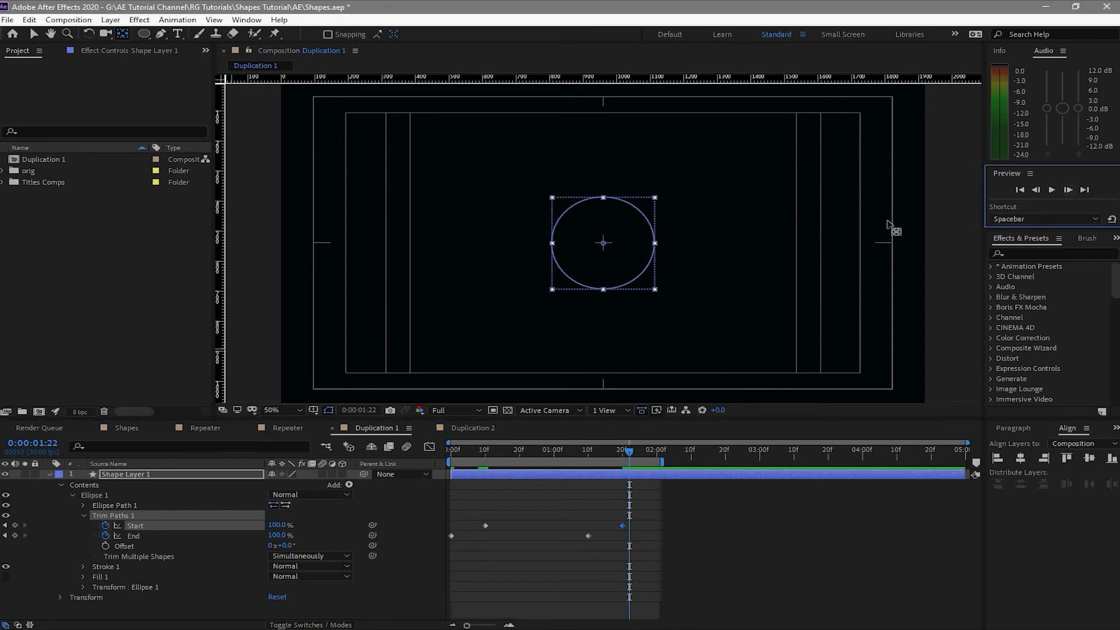
{"action": "left_click", "coordinate": [162, 477]}
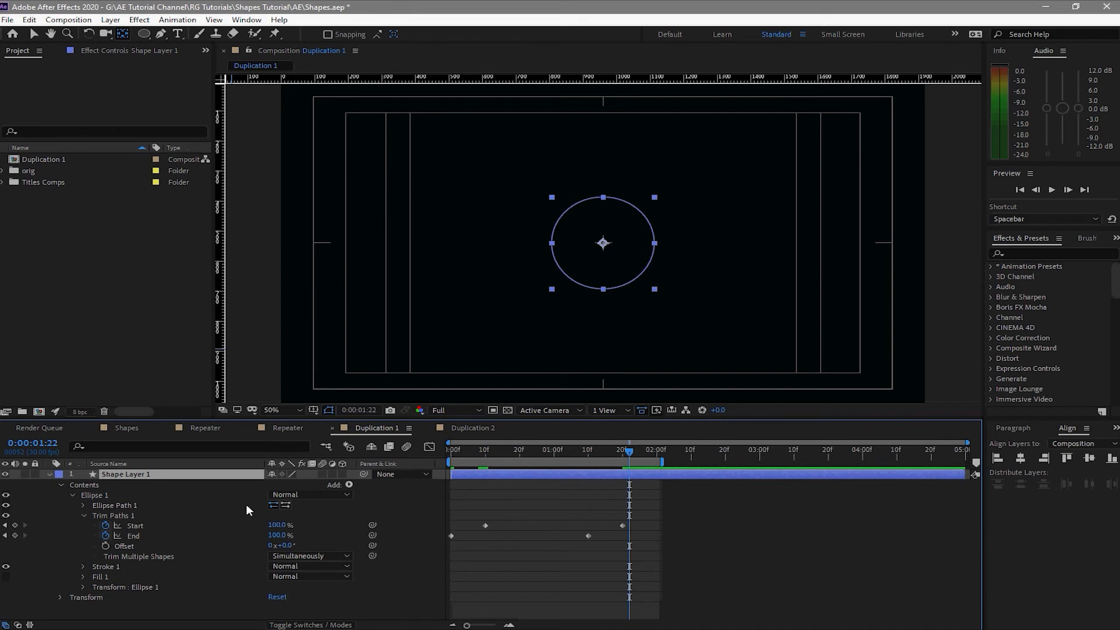
{"action": "left_click", "coordinate": [28, 20]}
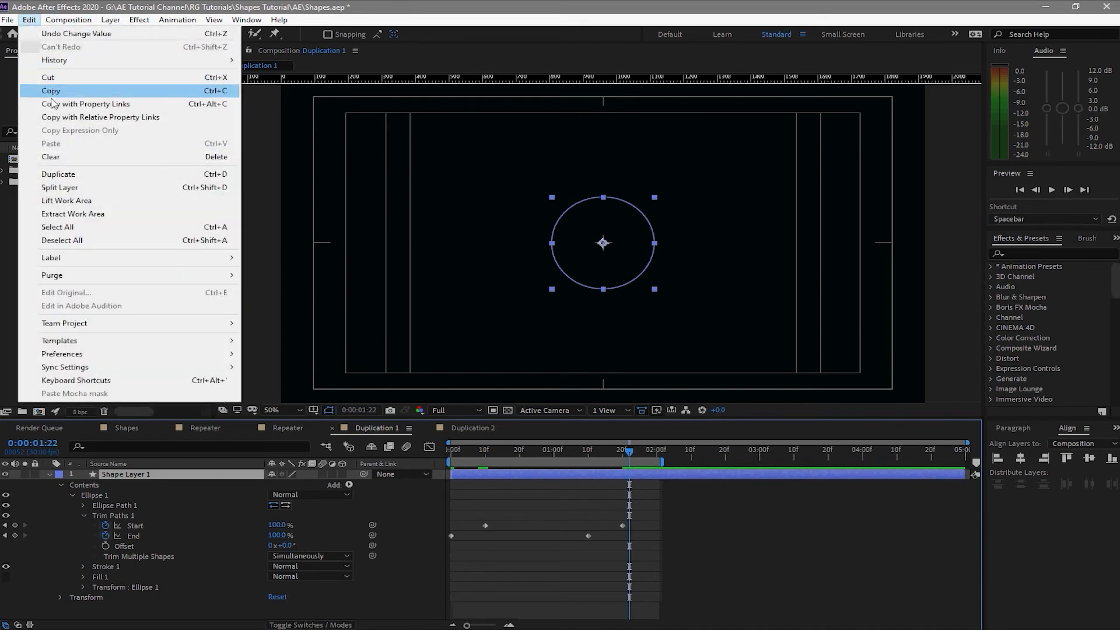
{"action": "left_click", "coordinate": [87, 187]}
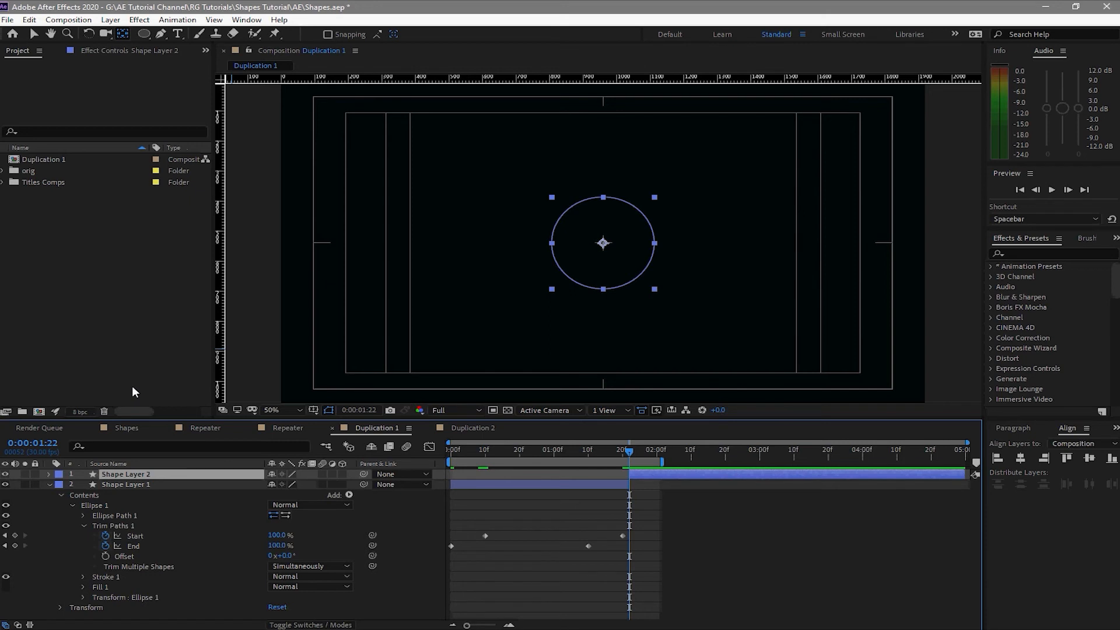
{"action": "key", "text": "Delete"}
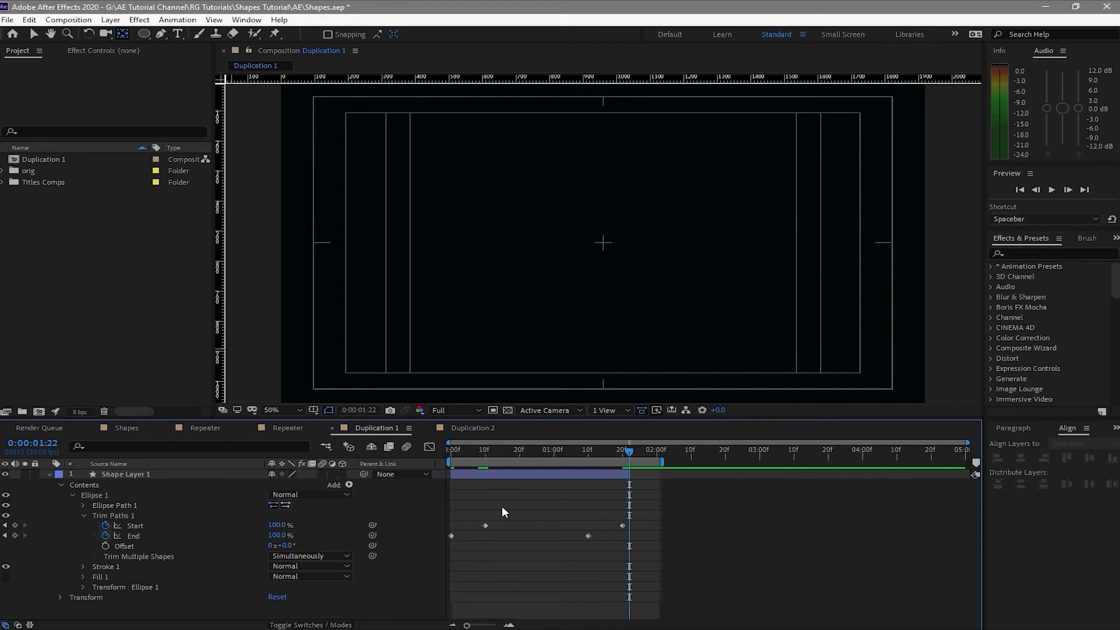
Preview the ellipse's trim animation and collapse the shape layer's properties.
{"action": "left_click", "coordinate": [1051, 190]}
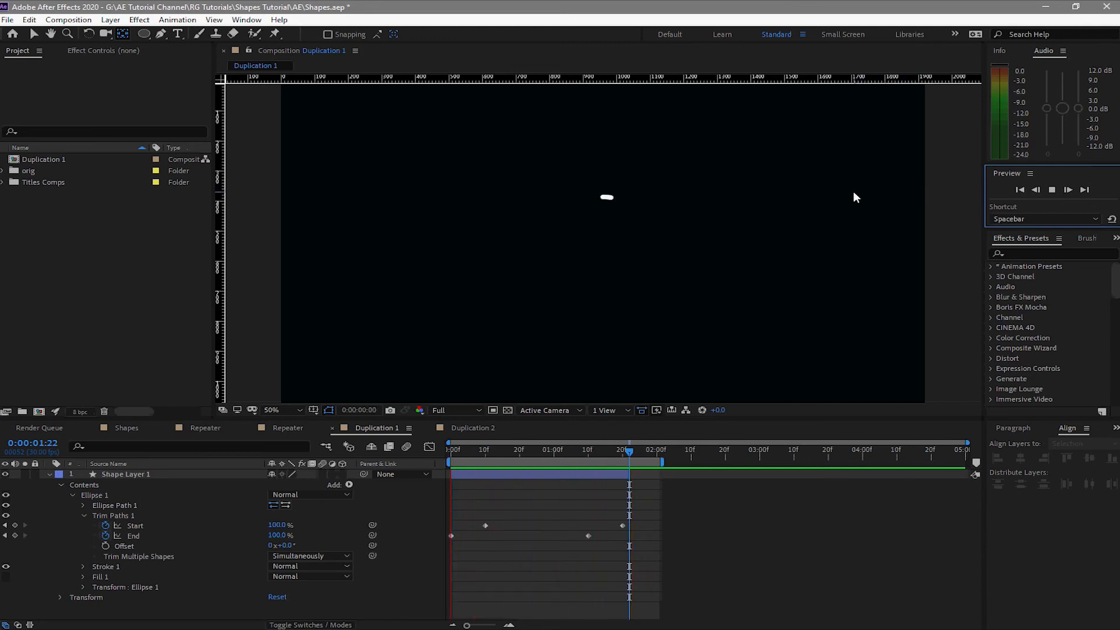
{"action": "left_click", "coordinate": [1052, 188]}
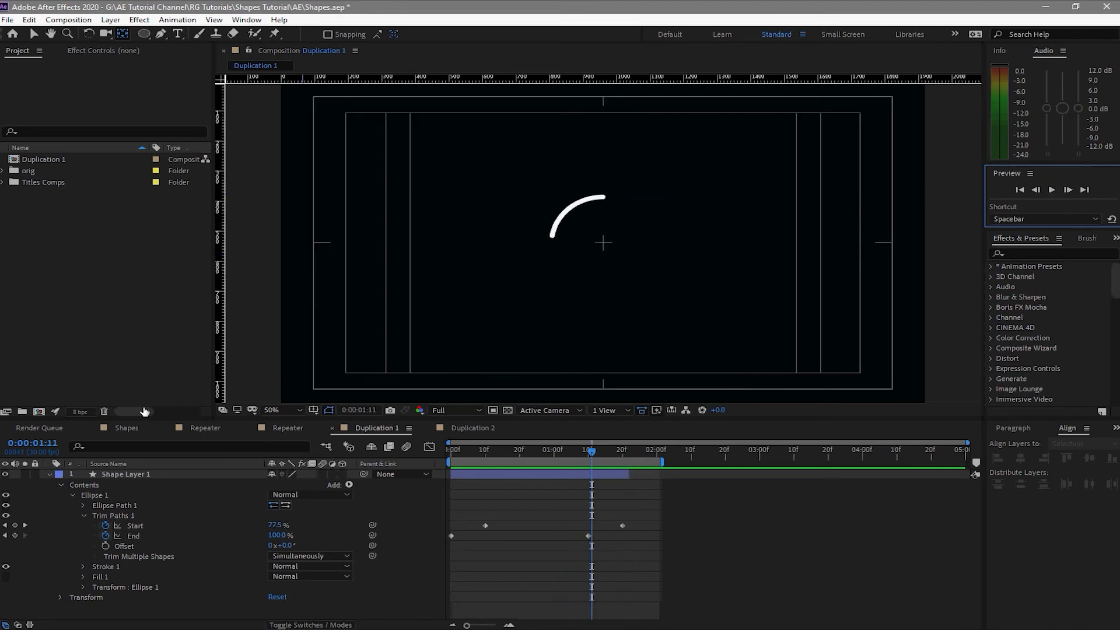
{"action": "left_click", "coordinate": [75, 493]}
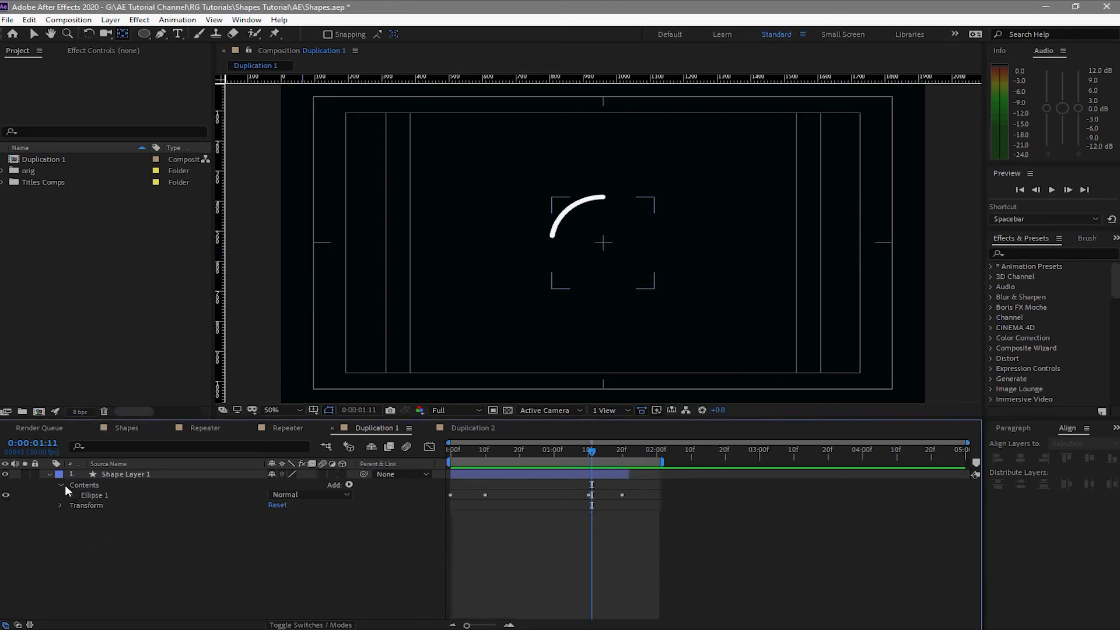
{"action": "left_click", "coordinate": [61, 485]}
{"action": "left_click", "coordinate": [51, 475]}
Duplicate Shape Layer 1 in the Duplication 1 composition.
{"action": "left_click", "coordinate": [137, 473]}
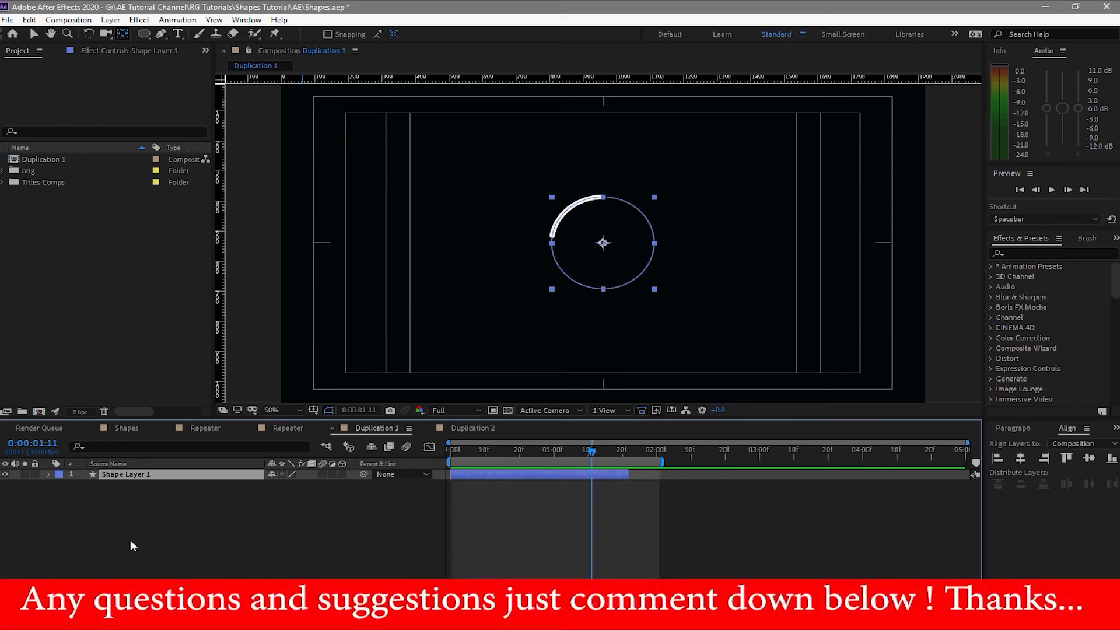
{"action": "key", "text": "ctrl+d"}
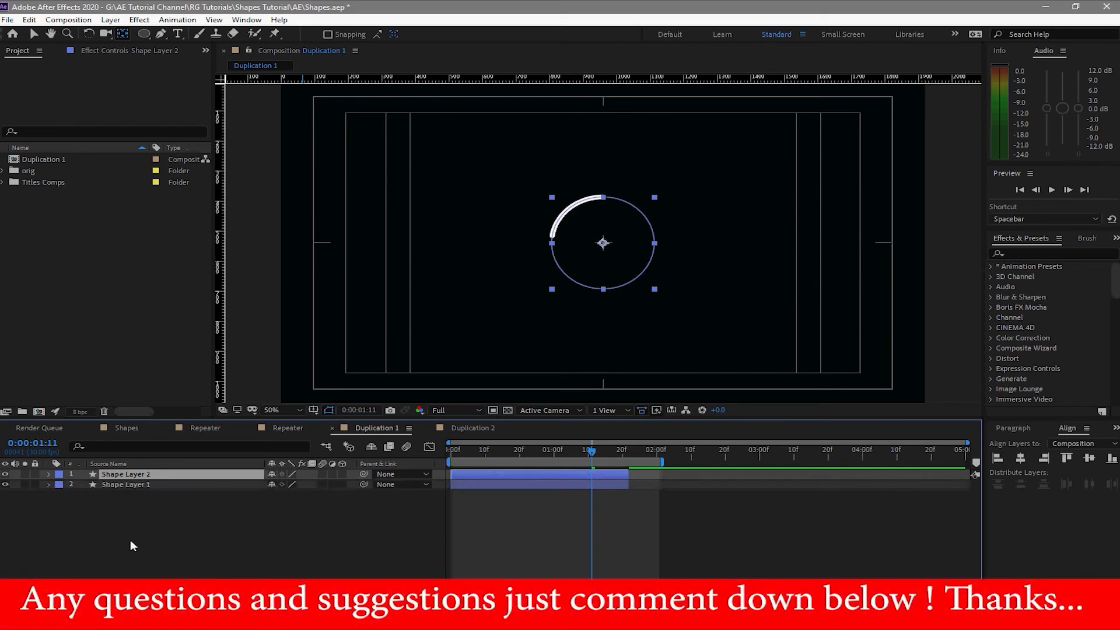
{"action": "left_click", "coordinate": [34, 23]}
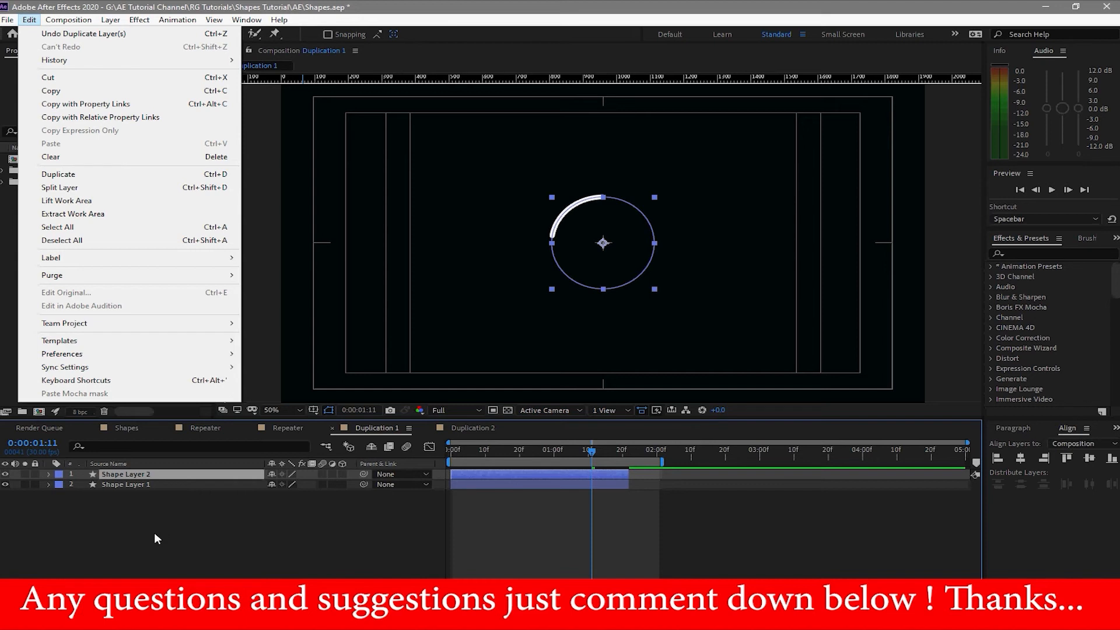
{"action": "left_click", "coordinate": [122, 543]}
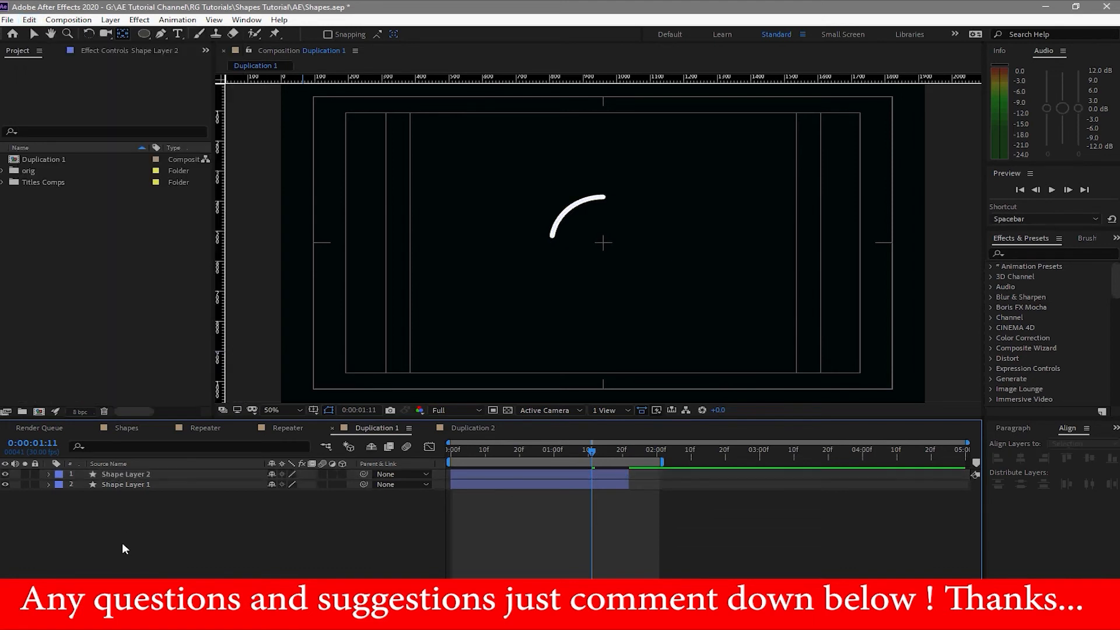
Reveal the Scale and Rotation of the duplicated shape layer and scale it to 118%.
{"action": "left_click", "coordinate": [110, 472]}
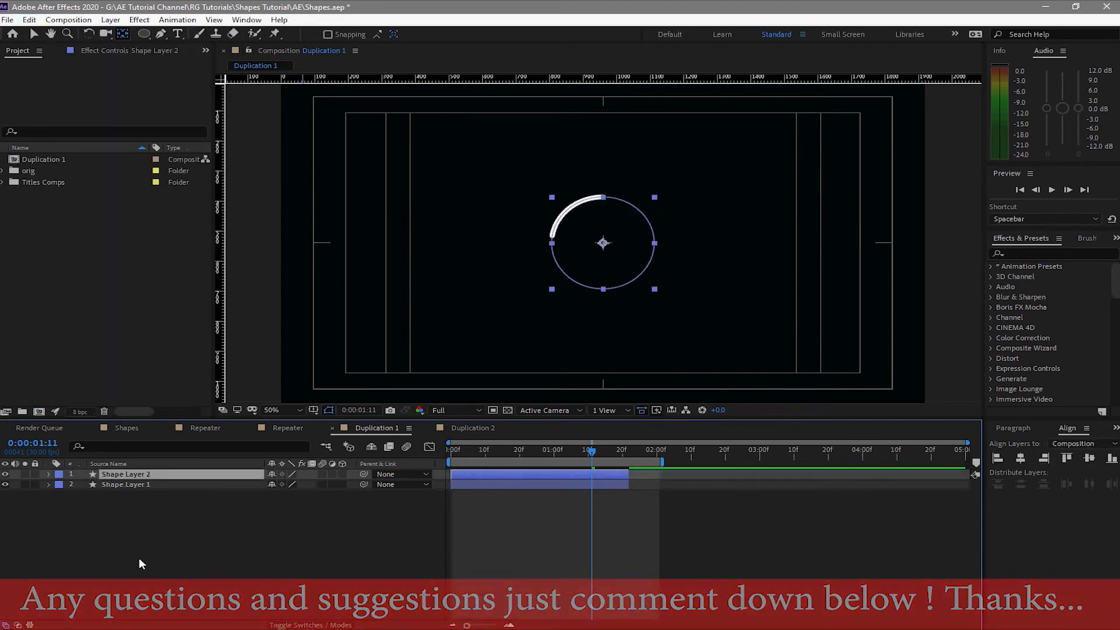
{"action": "key", "text": "r"}
{"action": "key", "text": "shift+s"}
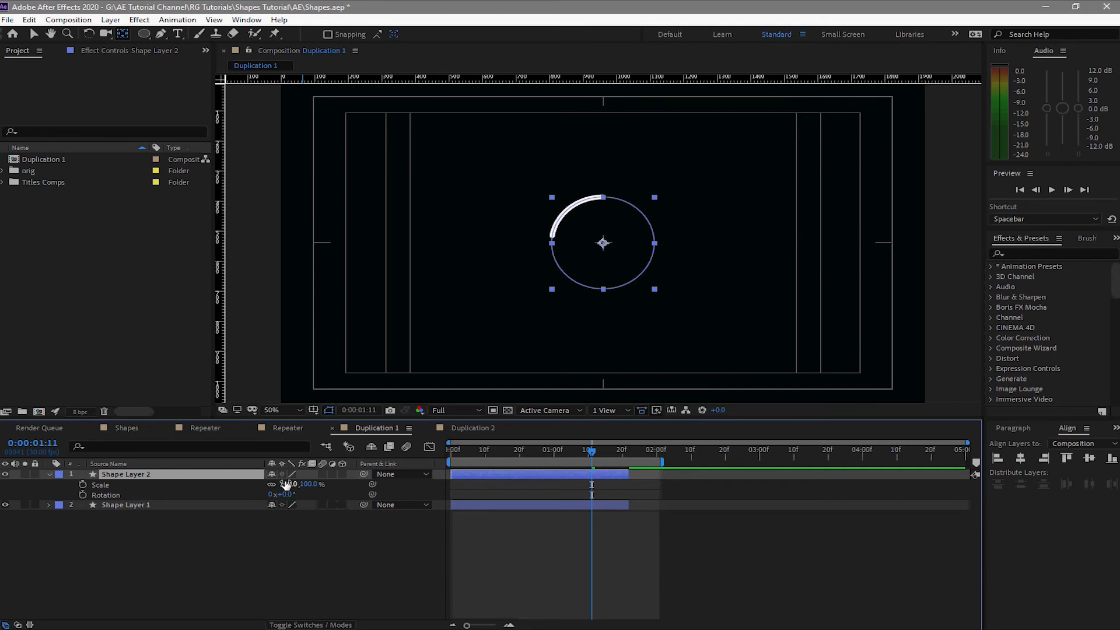
{"action": "left_click_drag", "start_coordinate": [286, 484], "coordinate": [306, 490]}
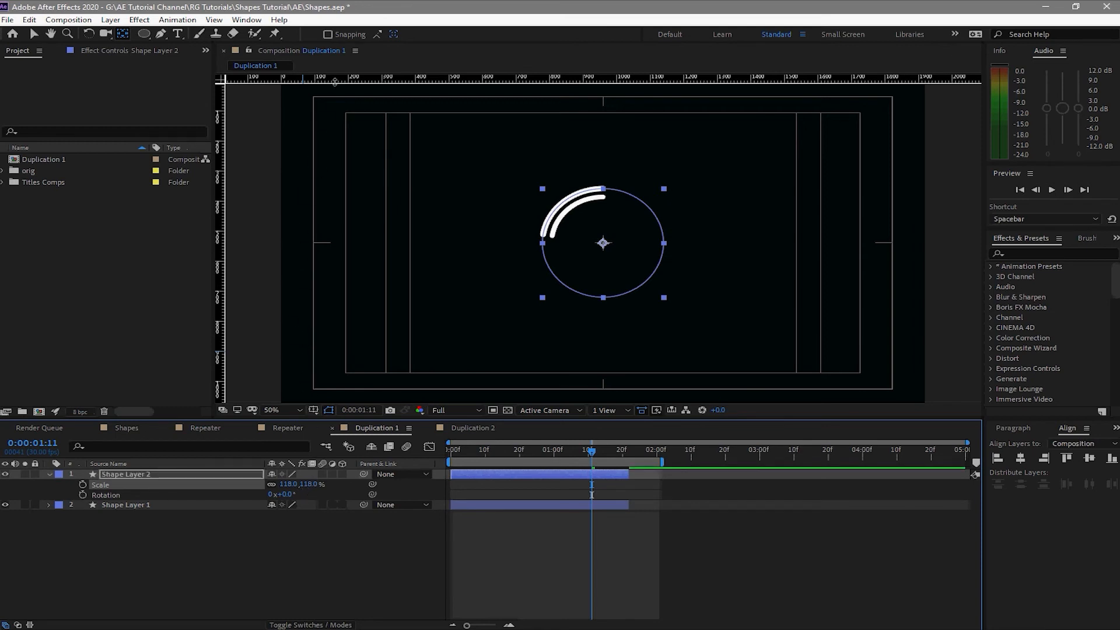
Set the duplicated ellipse's stroke width to 30 px and enlarge its layer's scale to 123%.
{"action": "left_click", "coordinate": [34, 34]}
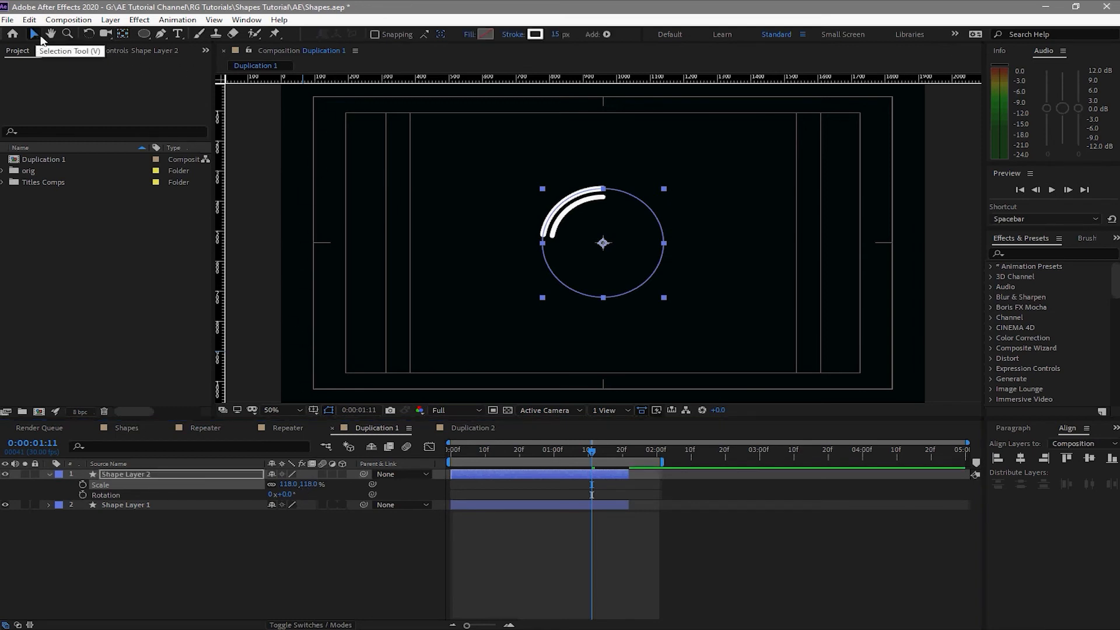
{"action": "left_click", "coordinate": [555, 34]}
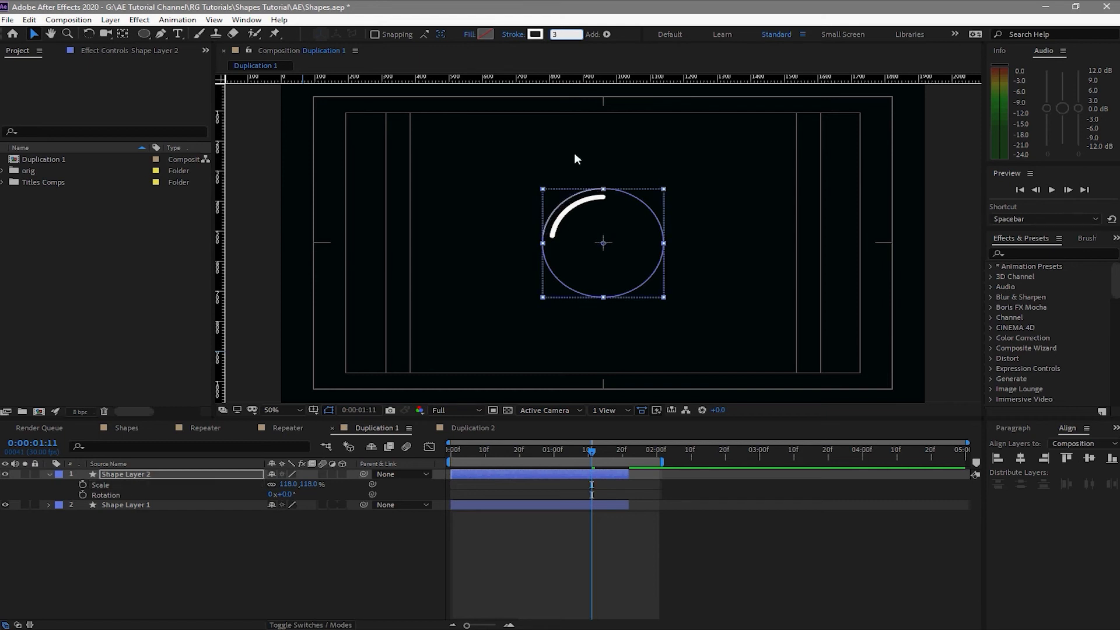
{"action": "type", "text": "30"}
{"action": "key", "text": "Return"}
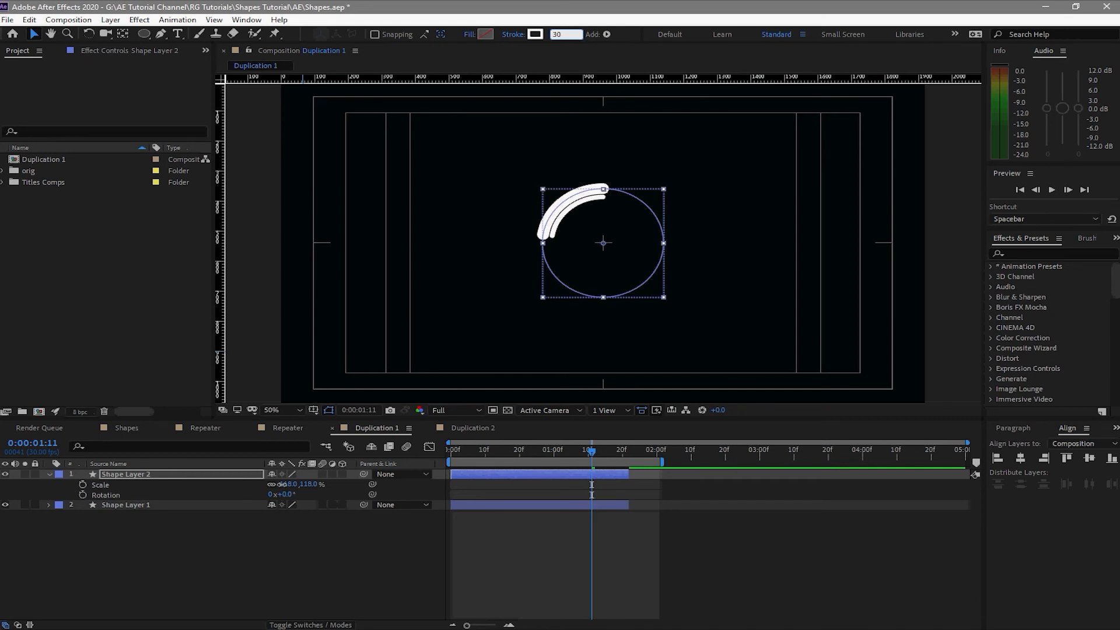
{"action": "left_click_drag", "start_coordinate": [283, 484], "coordinate": [279, 483]}
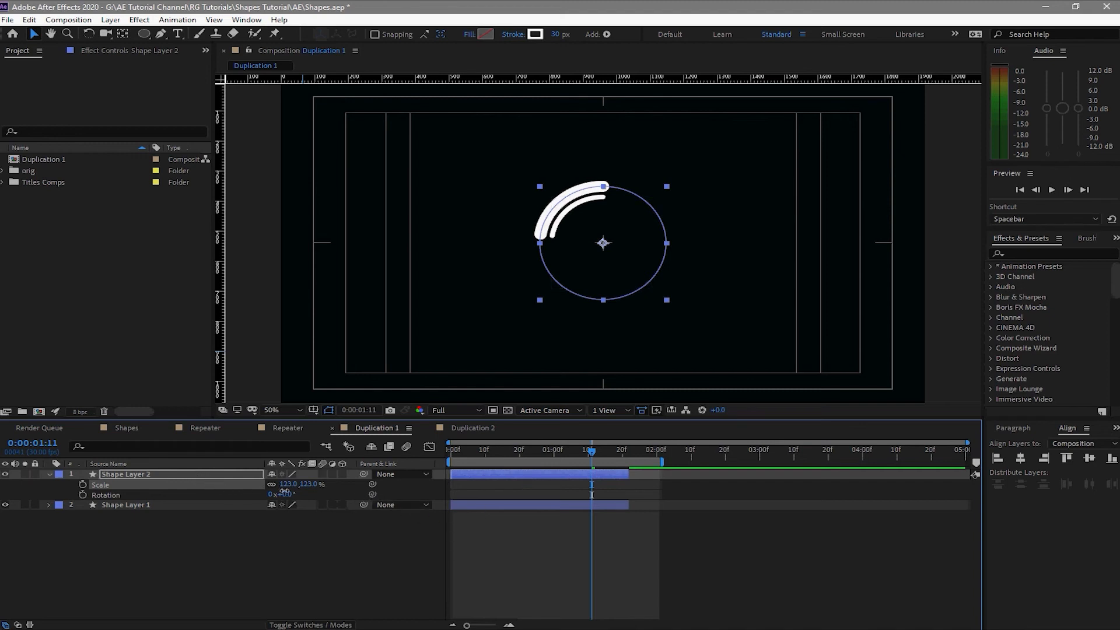
Rotate Shape Layer 2 to -35°.
{"action": "left_click_drag", "start_coordinate": [285, 494], "coordinate": [260, 494]}
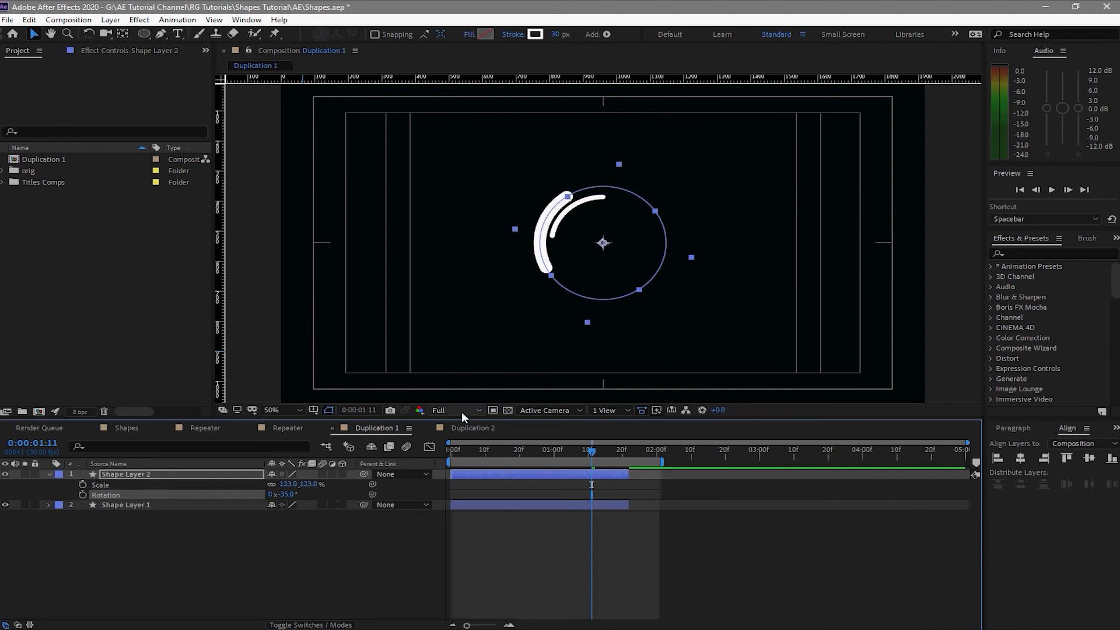
Duplicate Shape Layer 2, reveal the copy's Rotation and Scale, and reduce its scale to 76%.
{"action": "left_click", "coordinate": [463, 475]}
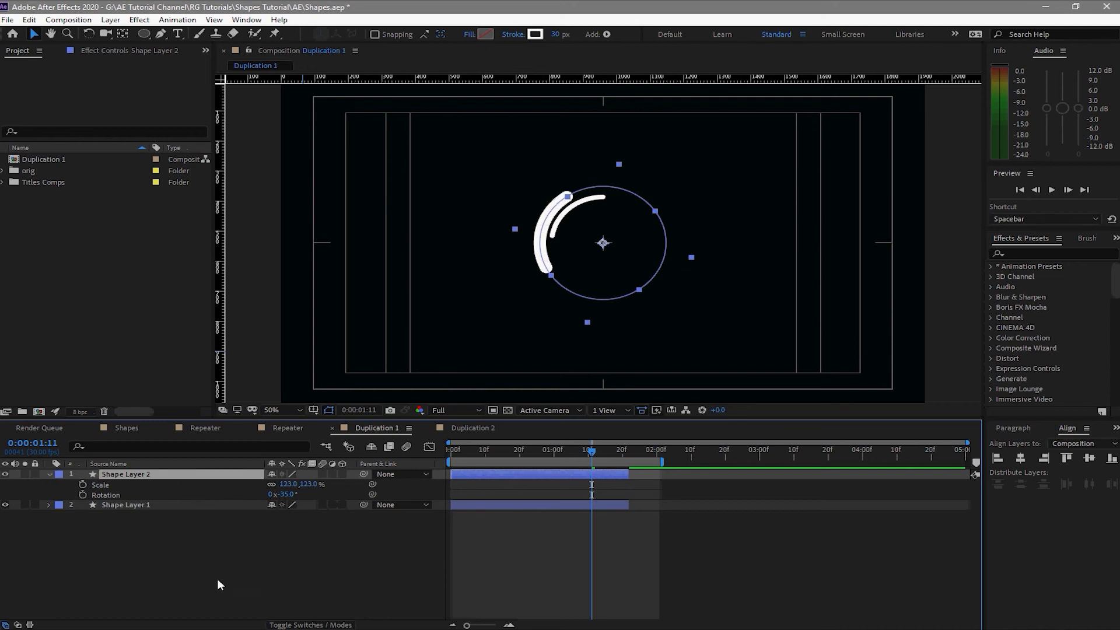
{"action": "key", "text": "ctrl+d"}
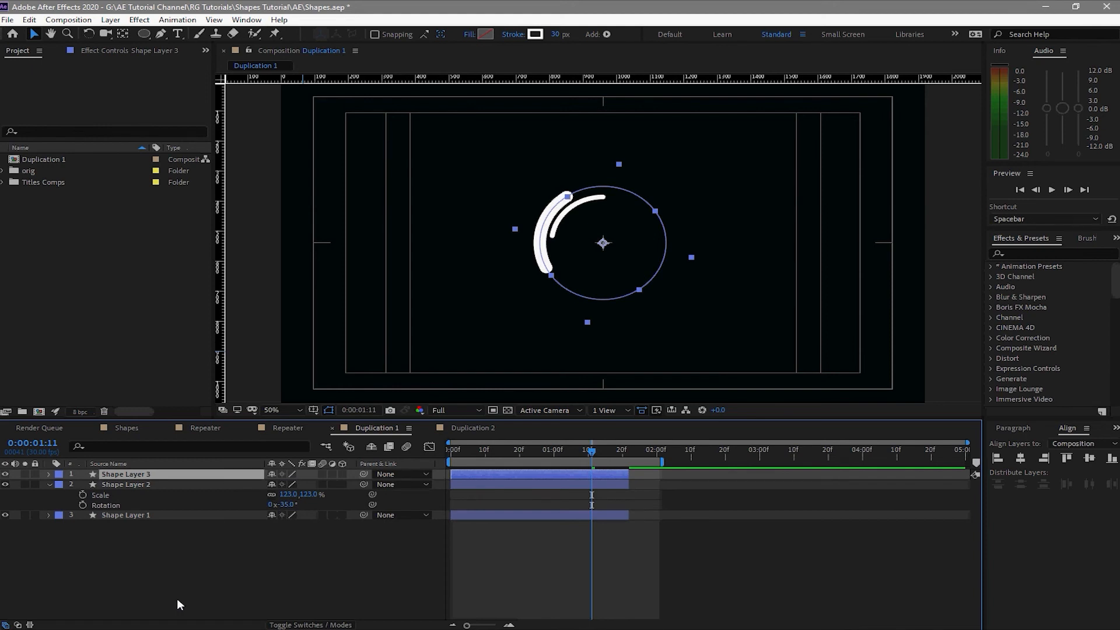
{"action": "key", "text": "r"}
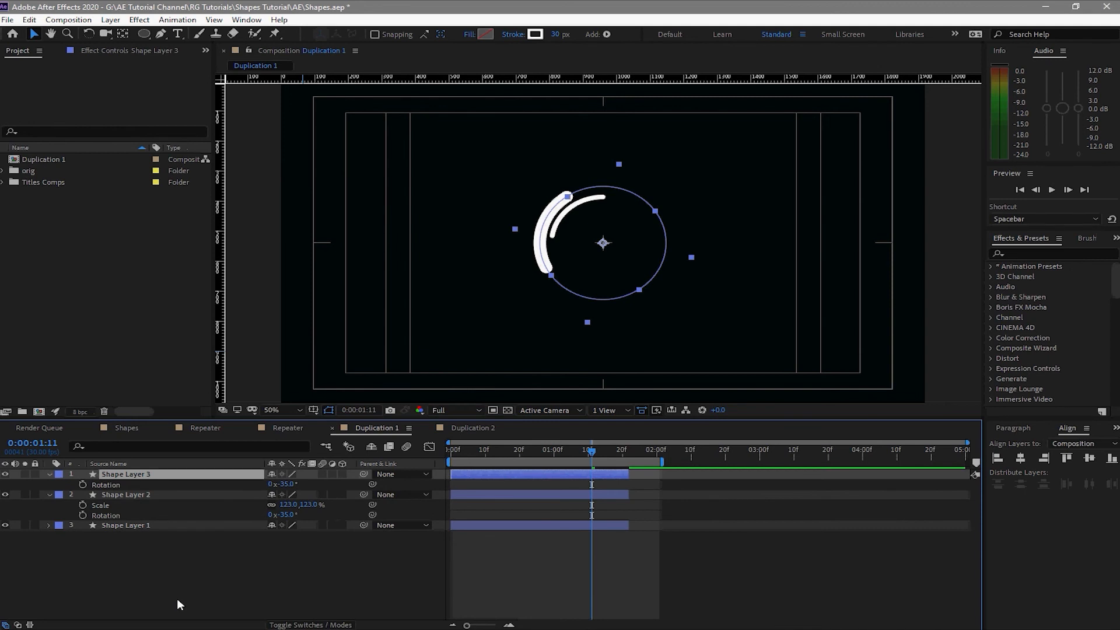
{"action": "key", "text": "shift+s"}
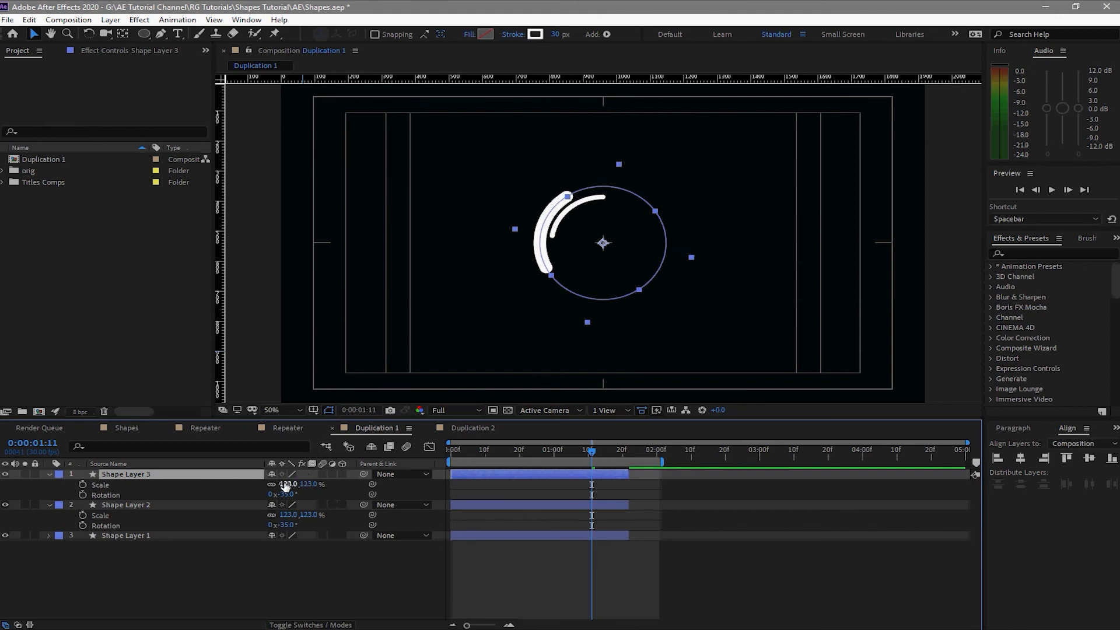
{"action": "left_click_drag", "start_coordinate": [285, 485], "coordinate": [334, 552]}
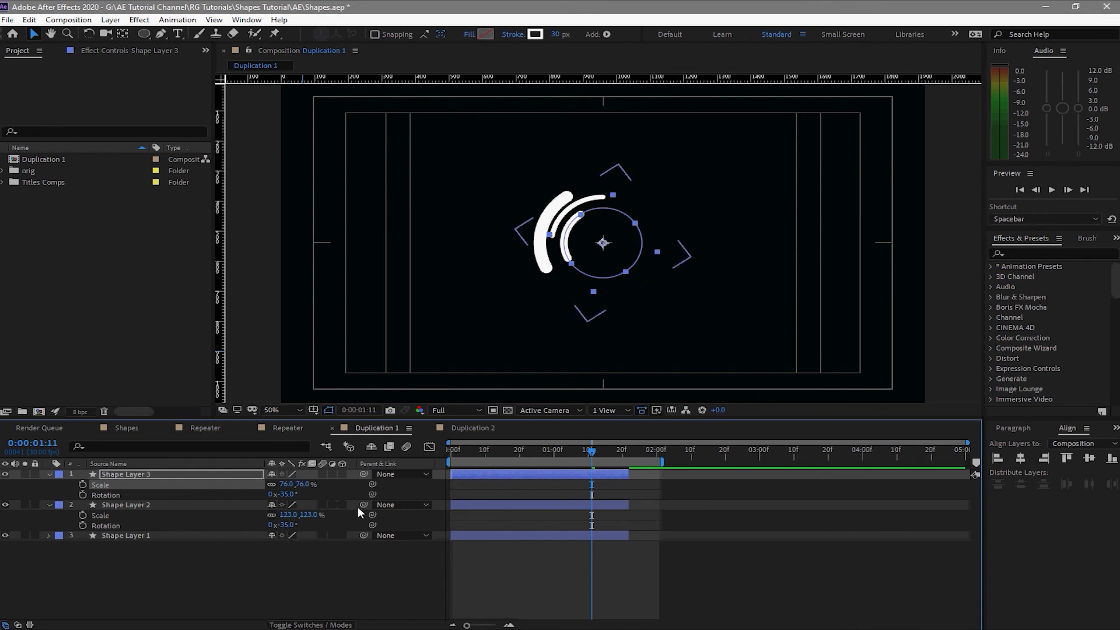
Retime Shape Layer 3's trim keyframes, moving Start to about 0:16 and 1:18 and the last End keyframe to about 1:02.
{"action": "left_click", "coordinate": [580, 475]}
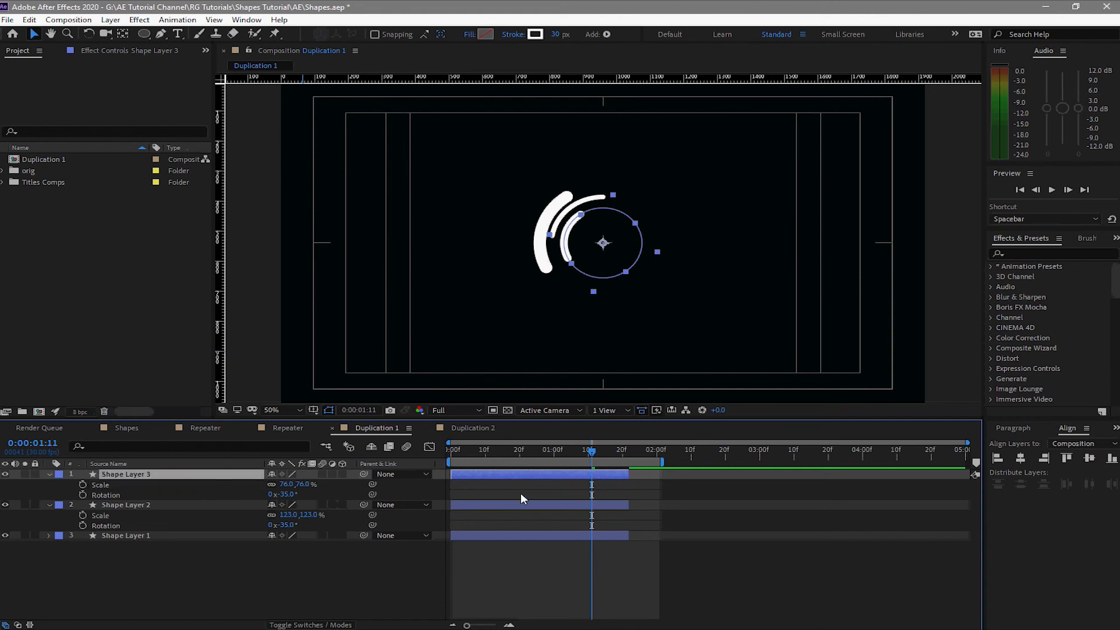
{"action": "key", "text": "u"}
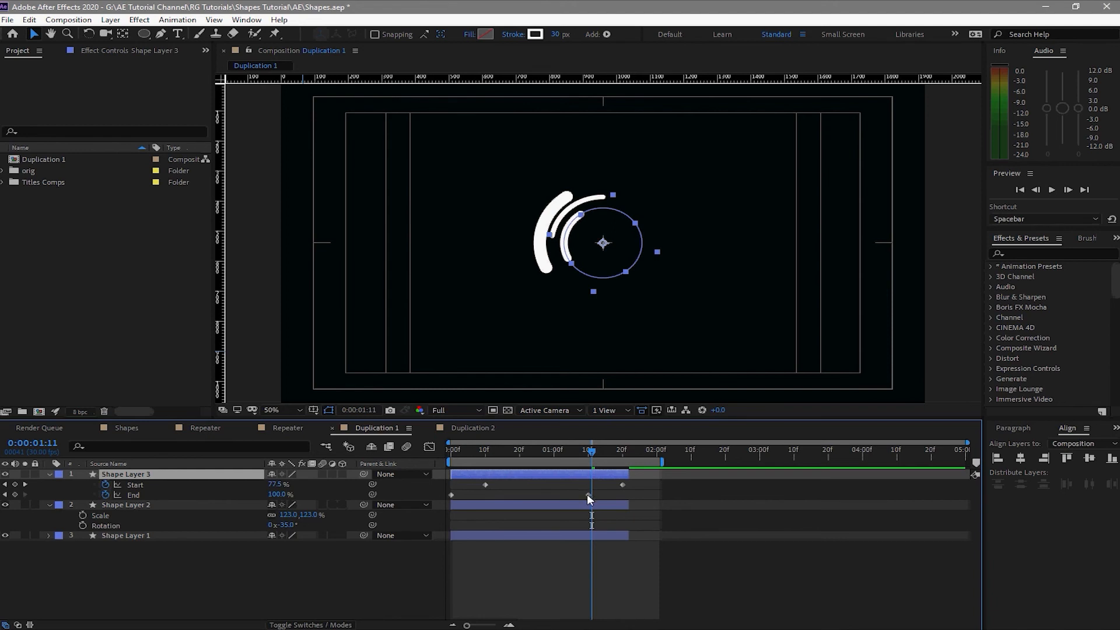
{"action": "mouse_move", "coordinate": [576, 482]}
{"action": "left_mouse_down"}
{"action": "mouse_move", "coordinate": [632, 498]}
{"action": "mouse_move", "coordinate": [597, 484]}
{"action": "mouse_move", "coordinate": [467, 484]}
{"action": "left_mouse_up"}
{"action": "left_click_drag", "start_coordinate": [597, 488], "coordinate": [619, 492]}
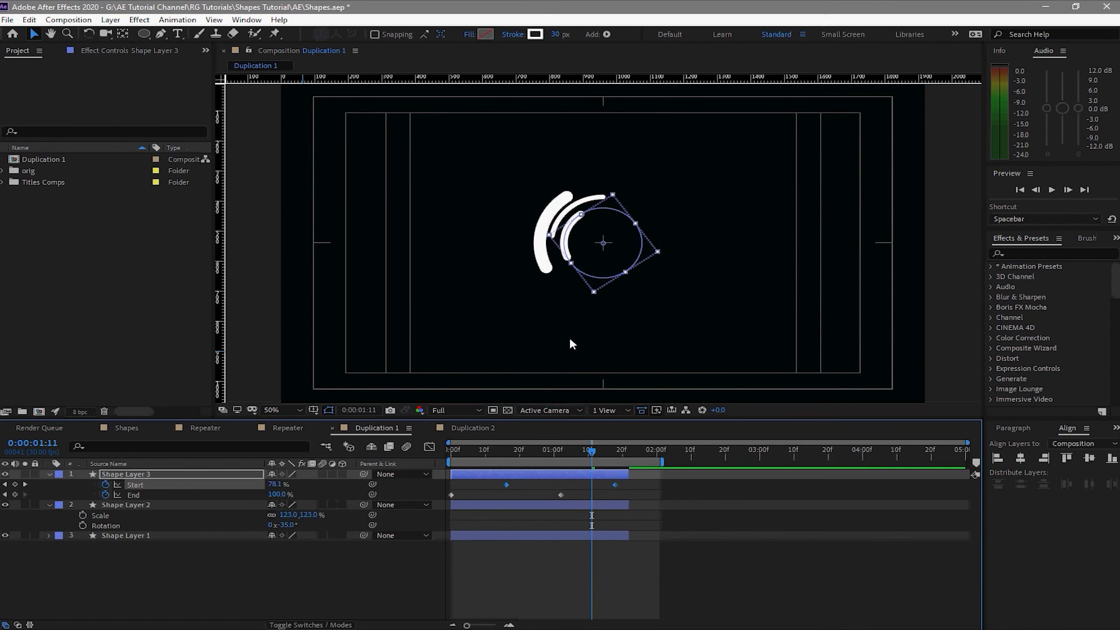
Set Shape Layer 3's stroke width to 10 px and its scale to 85%.
{"action": "left_click", "coordinate": [555, 33]}
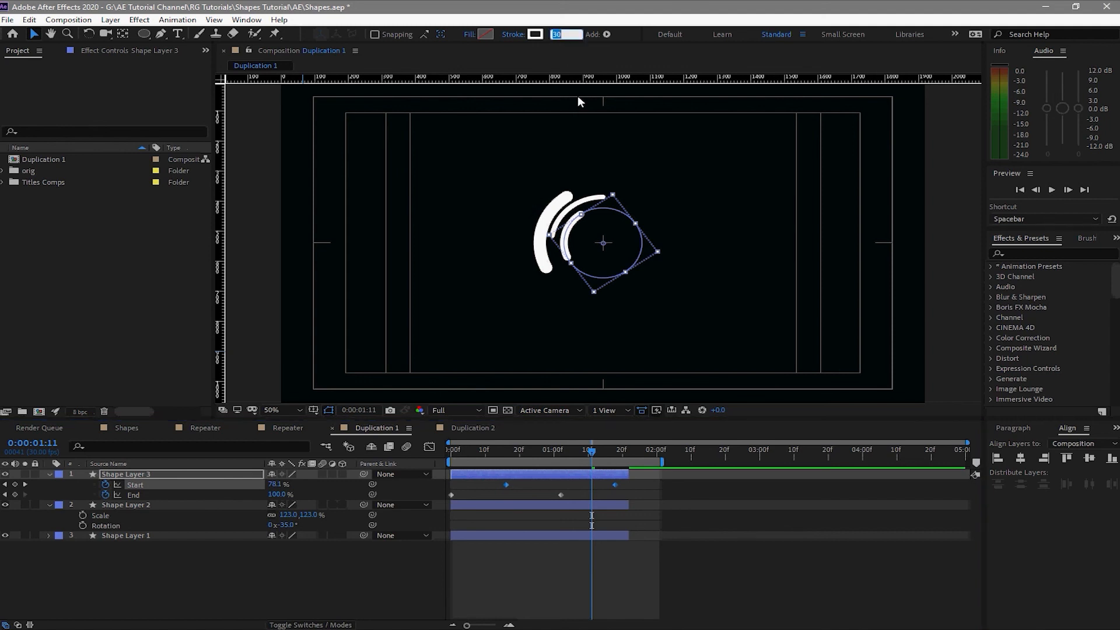
{"action": "type", "text": "10"}
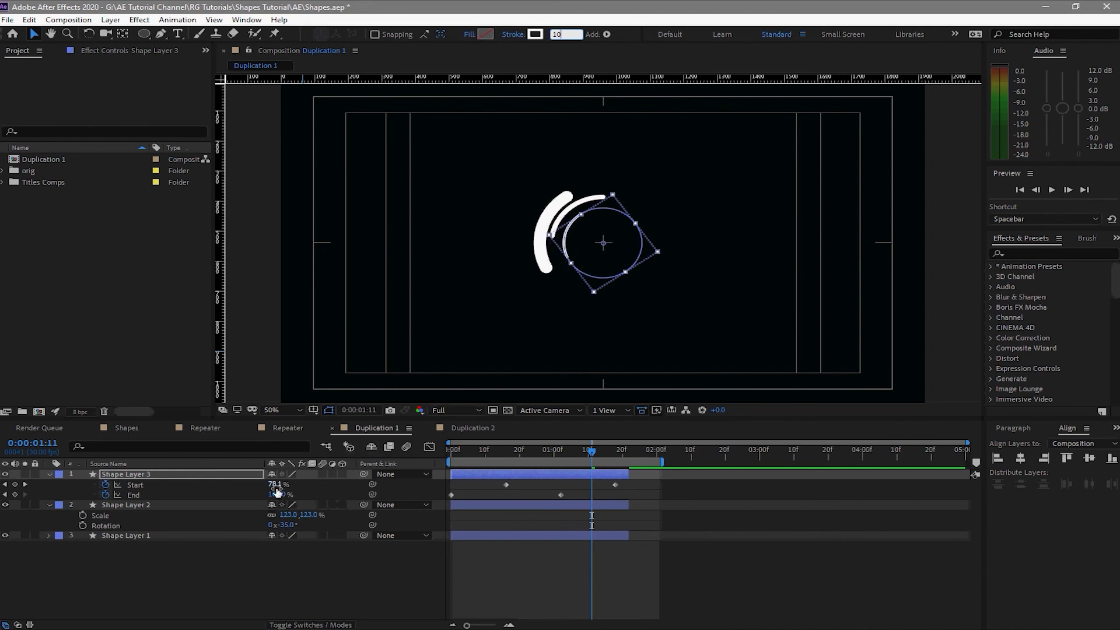
{"action": "key", "text": "s"}
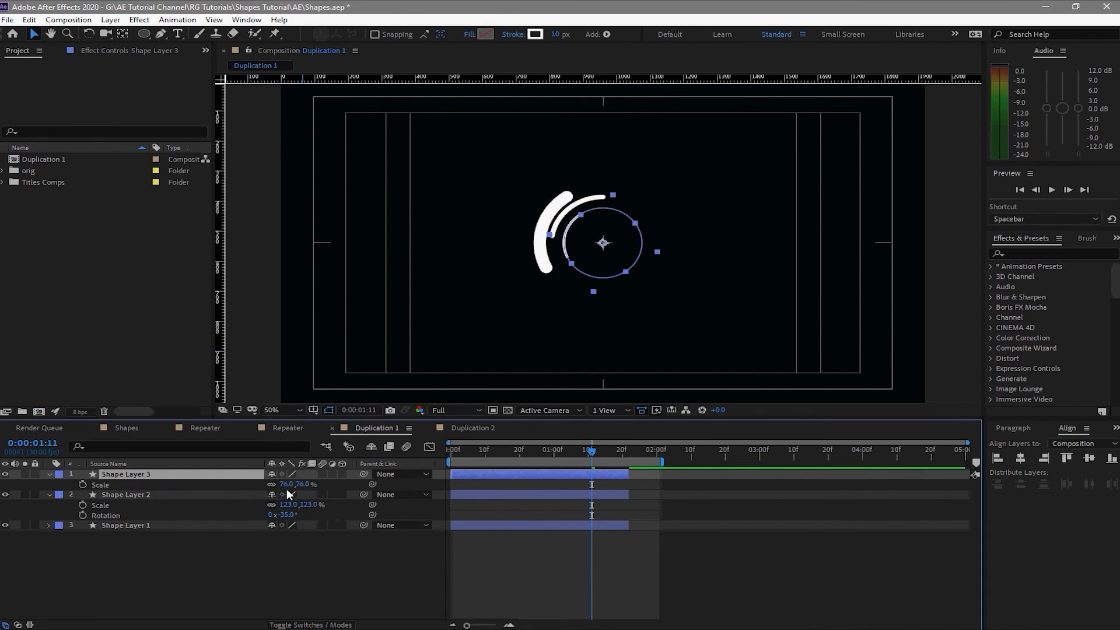
{"action": "left_click_drag", "start_coordinate": [287, 490], "coordinate": [292, 490]}
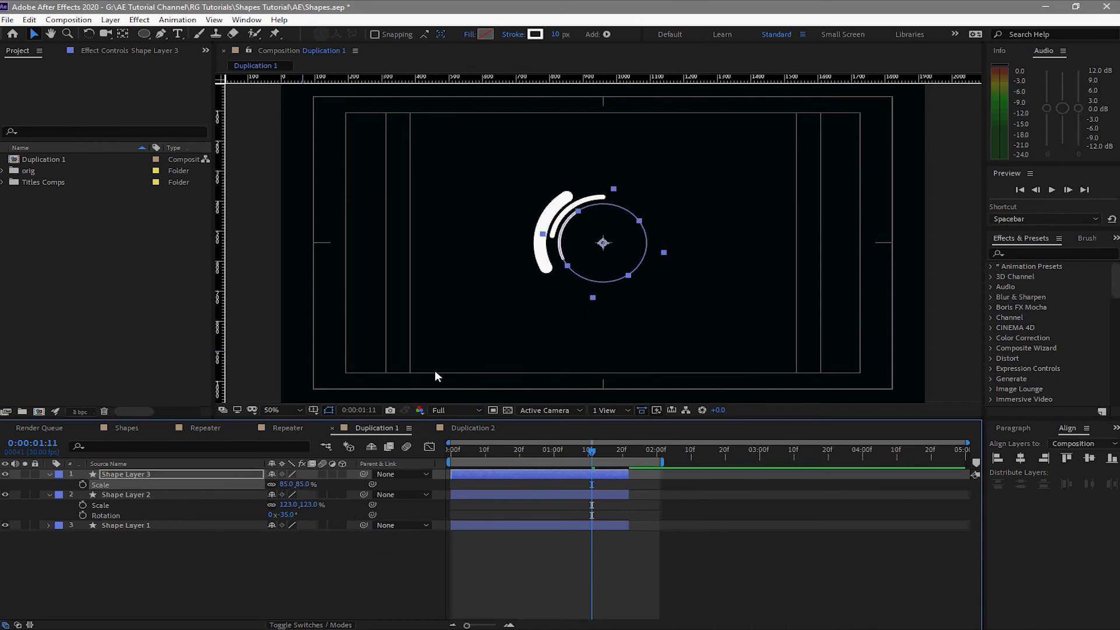
Duplicate Shape Layer 3 and reduce the copy's scale to 72%.
{"action": "left_click", "coordinate": [120, 482]}
{"action": "key", "text": "ctrl+d"}
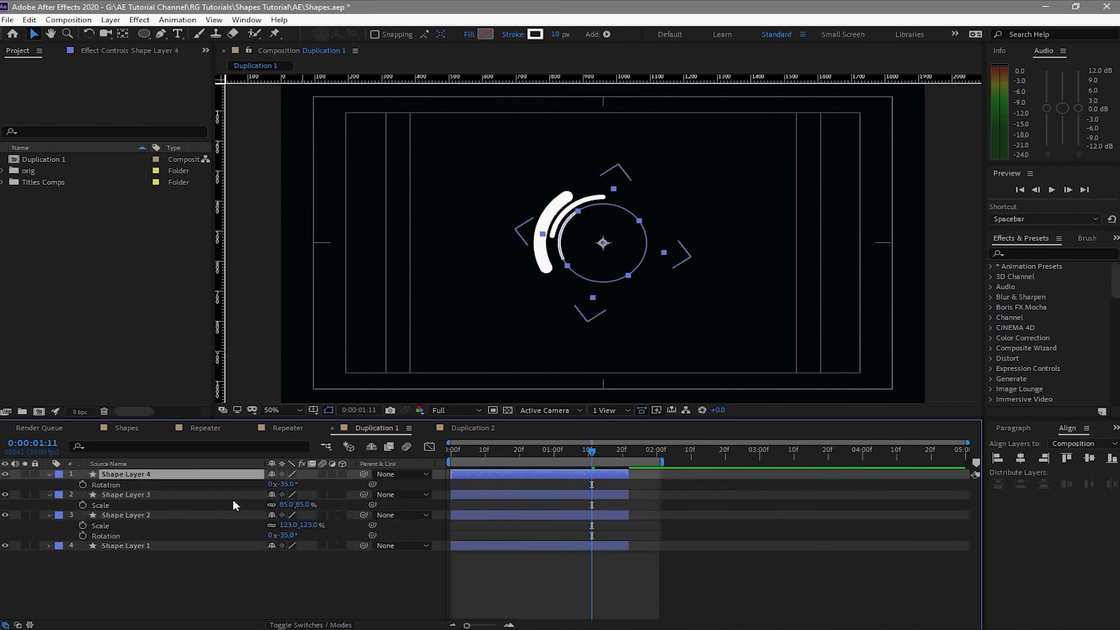
{"action": "key", "text": "shift+s"}
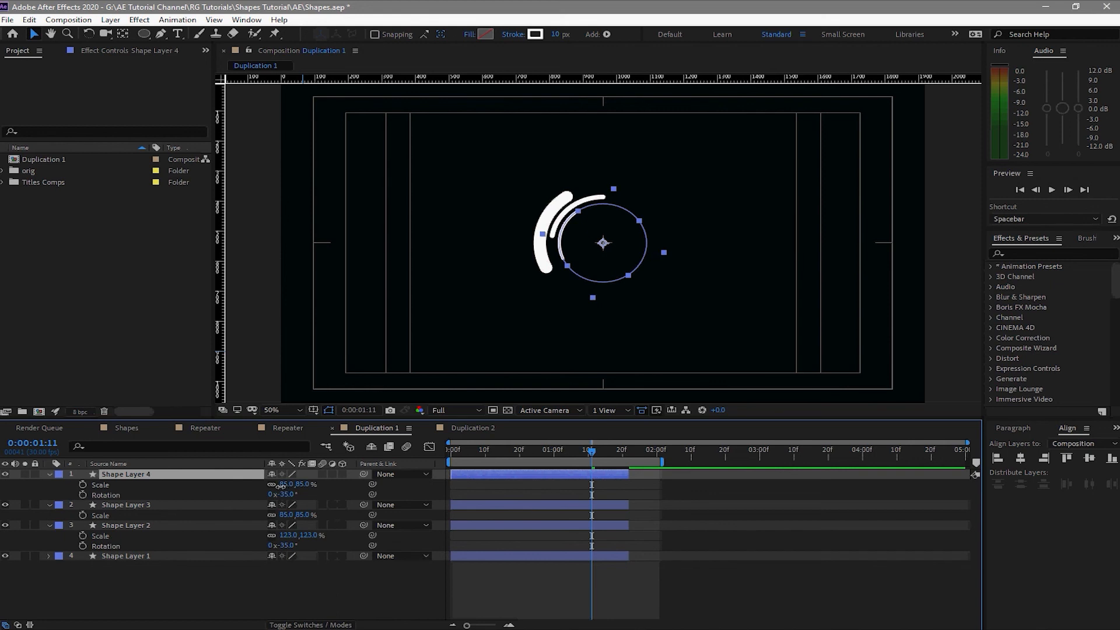
{"action": "mouse_move", "coordinate": [282, 486]}
{"action": "left_mouse_down"}
{"action": "mouse_move", "coordinate": [268, 486]}
{"action": "mouse_move", "coordinate": [290, 504]}
{"action": "left_mouse_up"}
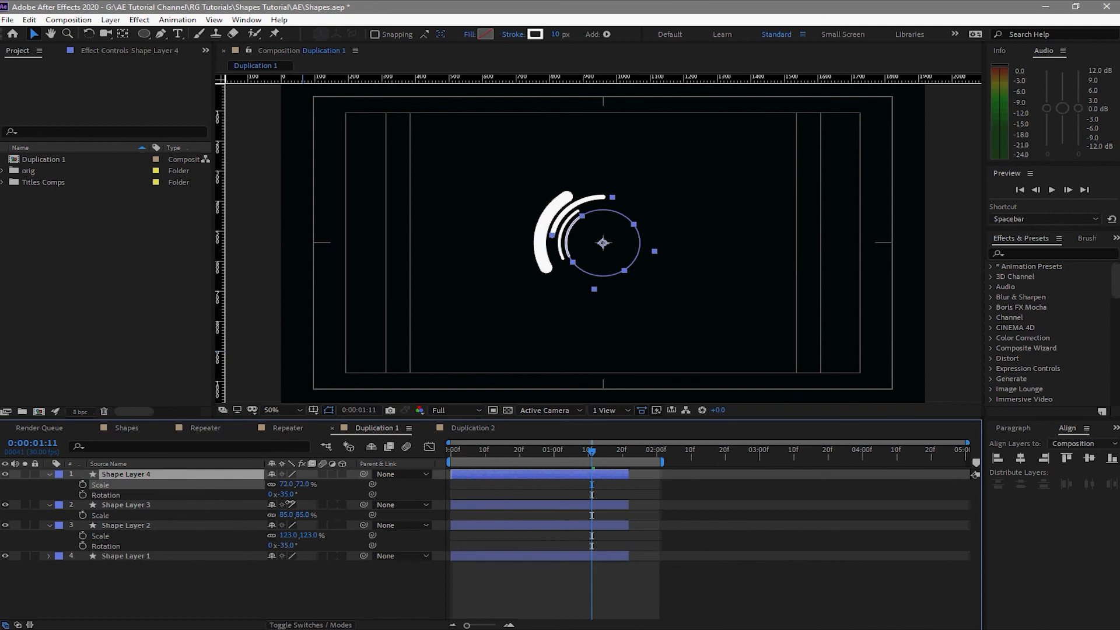
Set Shape Layer 4's stroke width to 5 px and deselect the layer.
{"action": "left_click", "coordinate": [557, 35]}
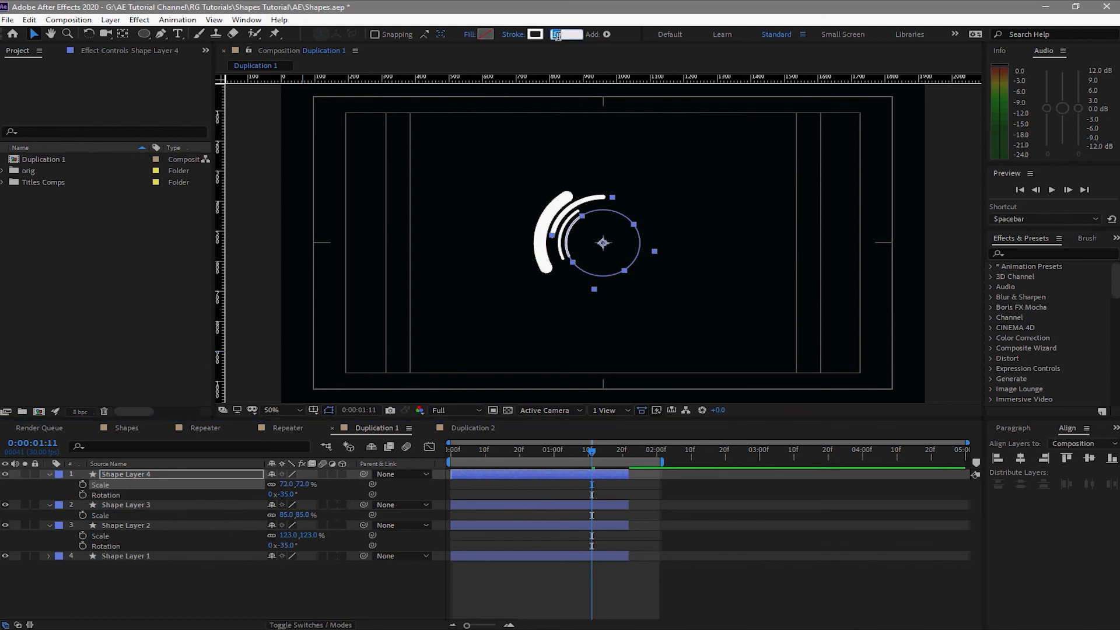
{"action": "type", "text": "5"}
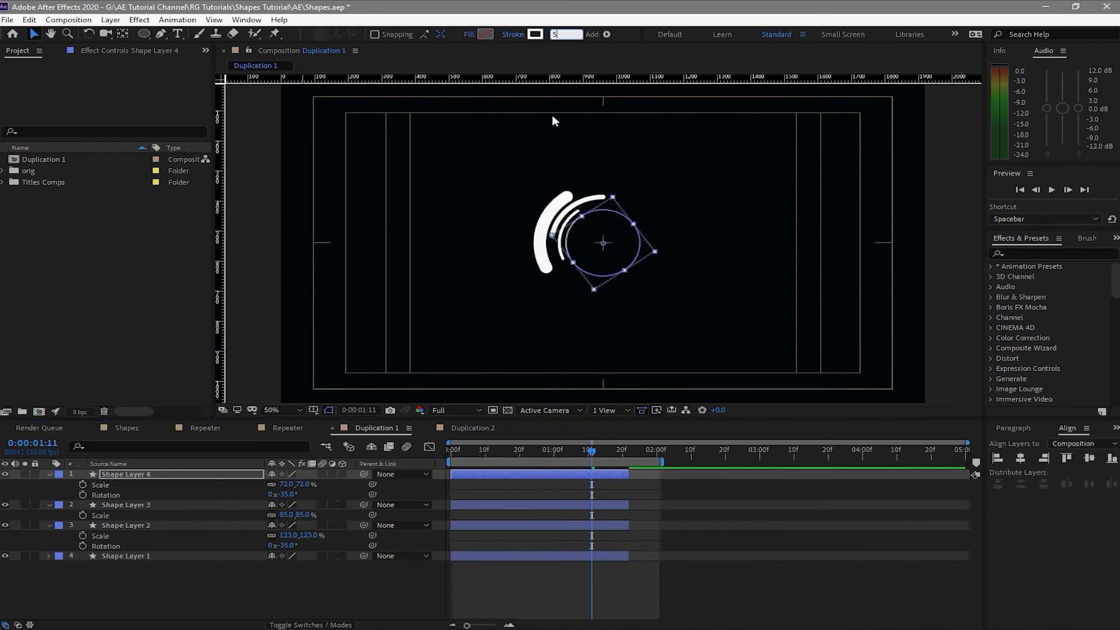
{"action": "left_click", "coordinate": [497, 298]}
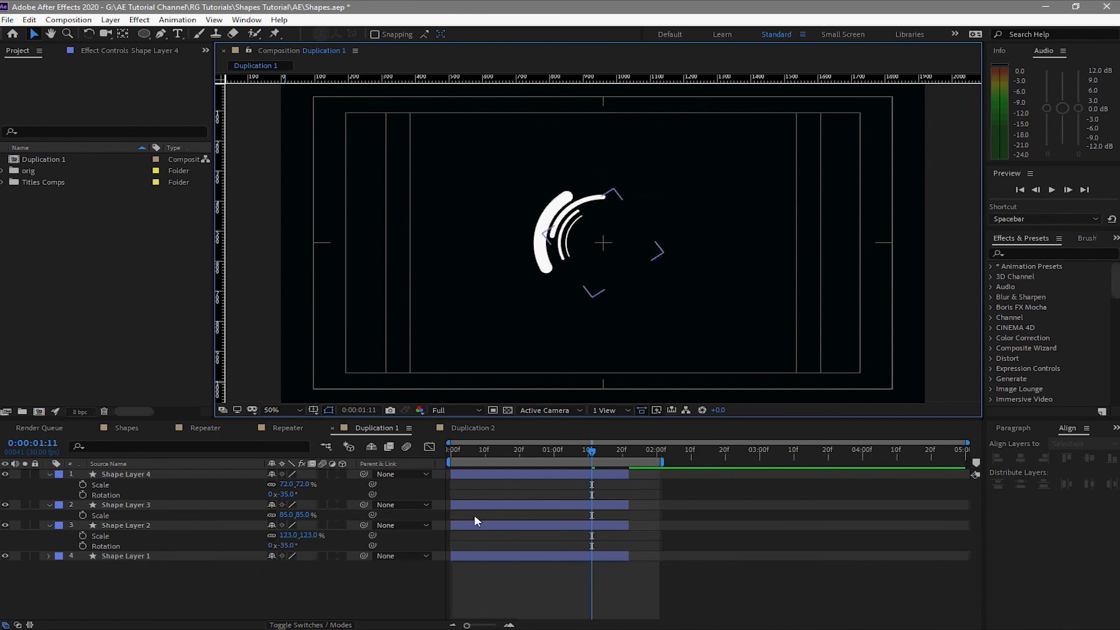
Retime Shape Layer 4's trim keyframes, moving Start to about 0:11 and 1:11 and the last End keyframe to about 0:25.
{"action": "left_click_drag", "start_coordinate": [484, 472], "coordinate": [480, 474]}
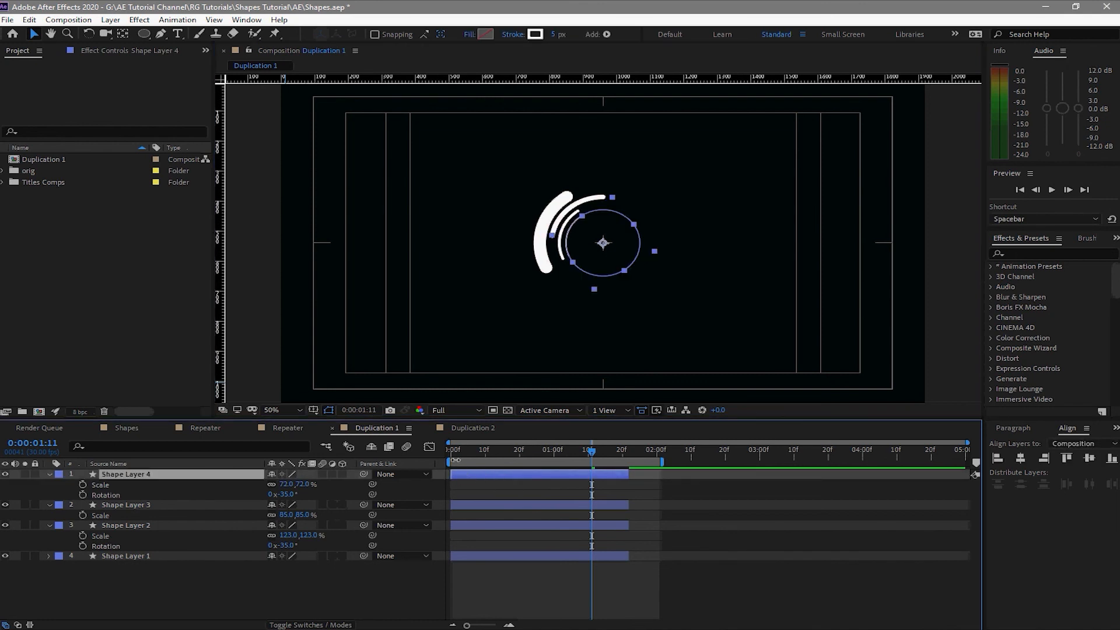
{"action": "key", "text": "u"}
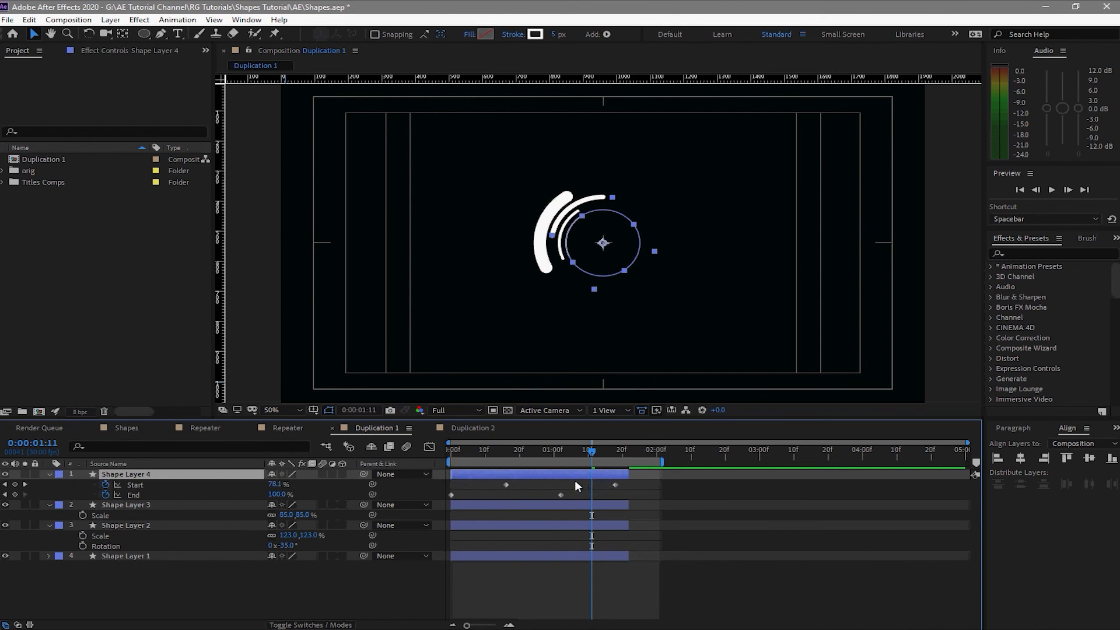
{"action": "left_click_drag", "start_coordinate": [544, 484], "coordinate": [588, 493]}
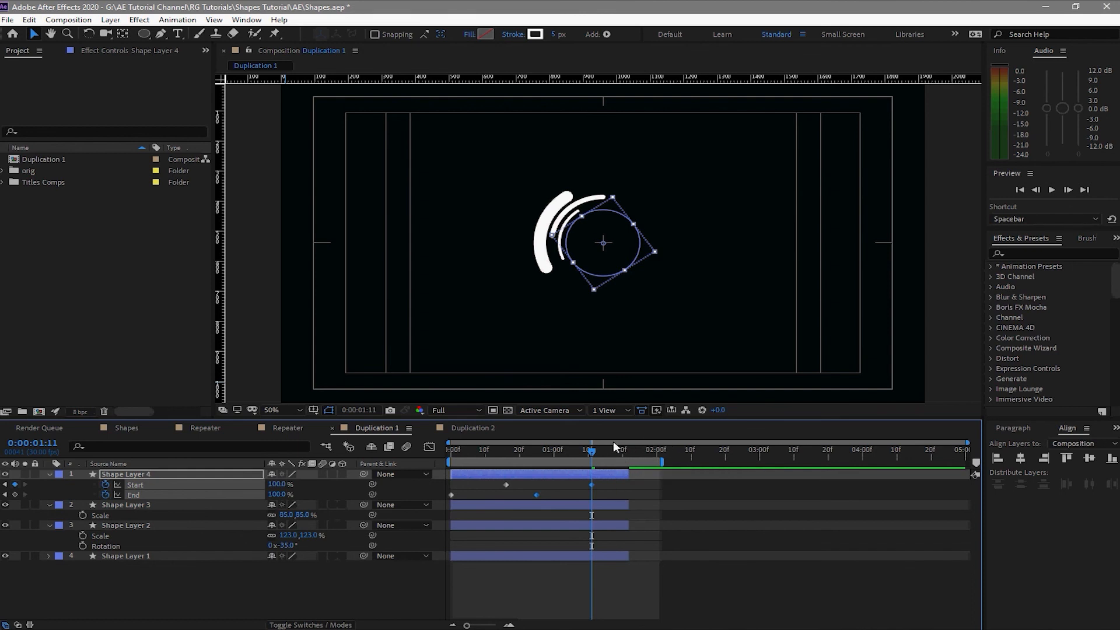
{"action": "left_click", "coordinate": [486, 479]}
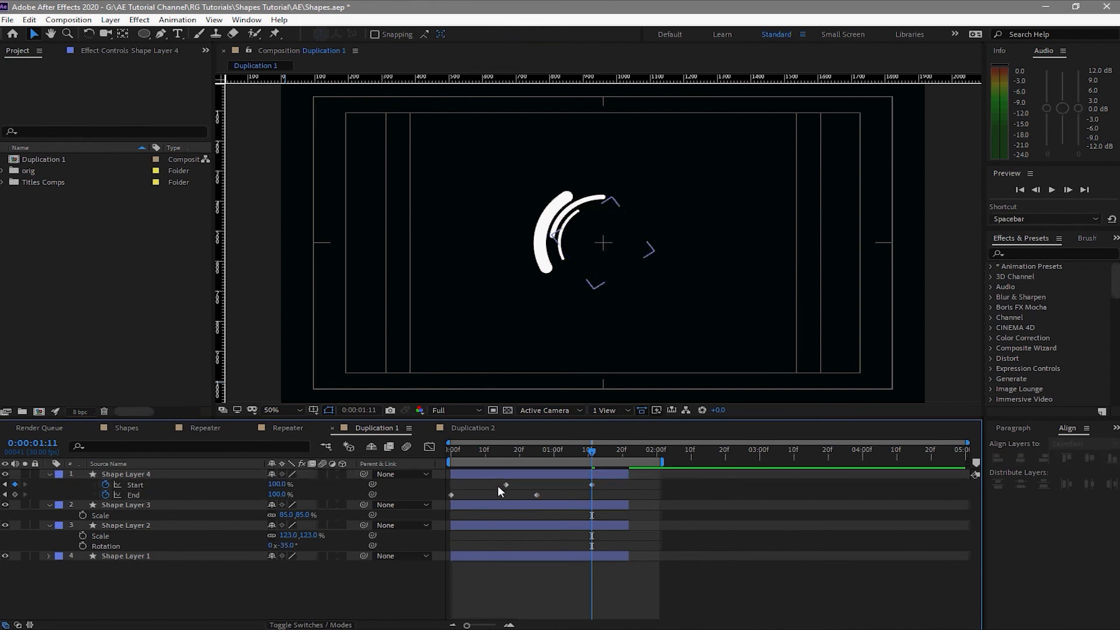
{"action": "left_click_drag", "start_coordinate": [490, 481], "coordinate": [509, 486]}
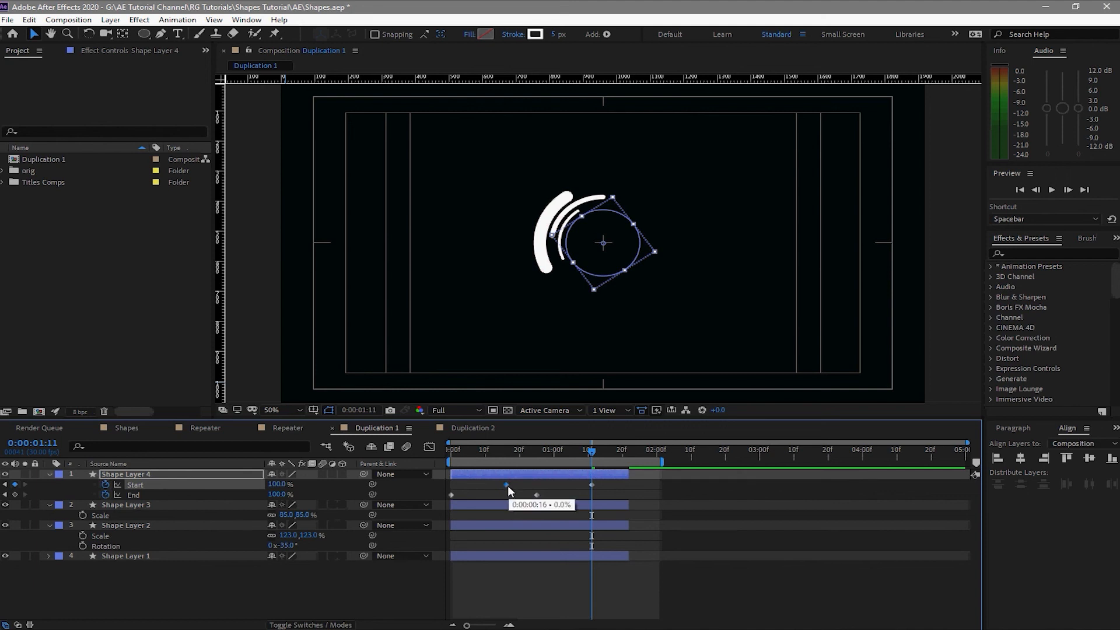
{"action": "left_click", "coordinate": [499, 482]}
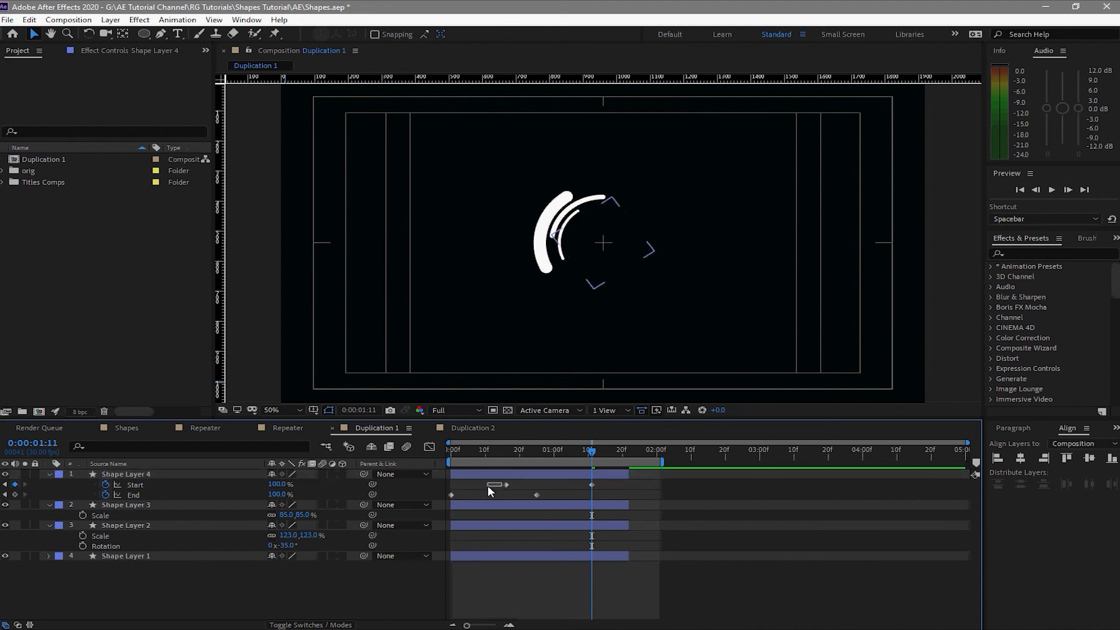
{"action": "left_click_drag", "start_coordinate": [488, 487], "coordinate": [497, 489]}
{"action": "left_click", "coordinate": [505, 484]}
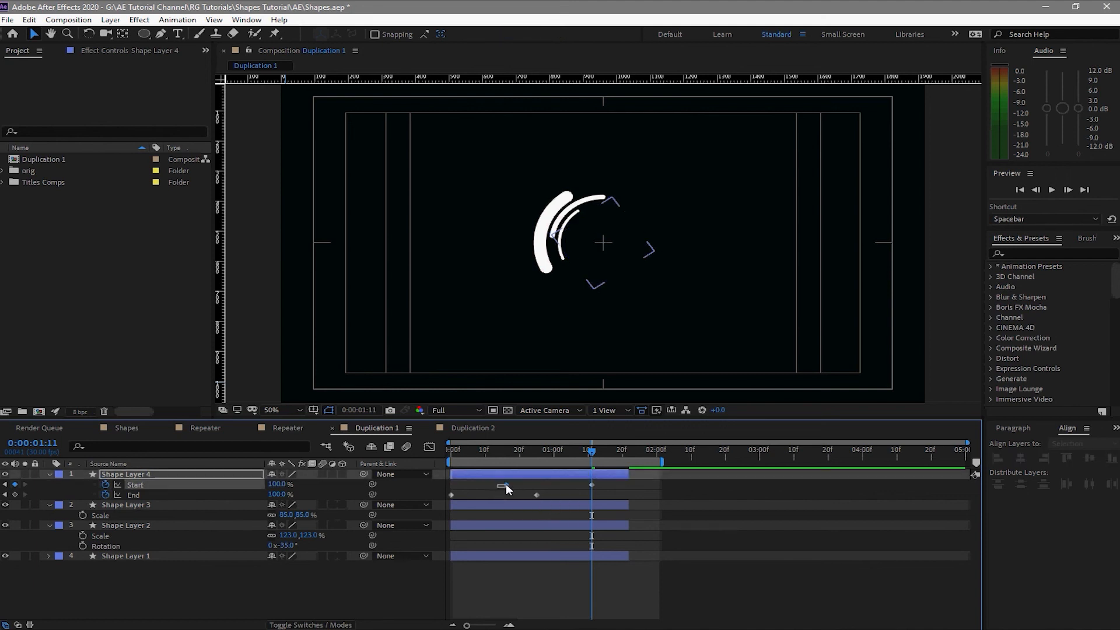
{"action": "left_click_drag", "start_coordinate": [505, 484], "coordinate": [485, 488]}
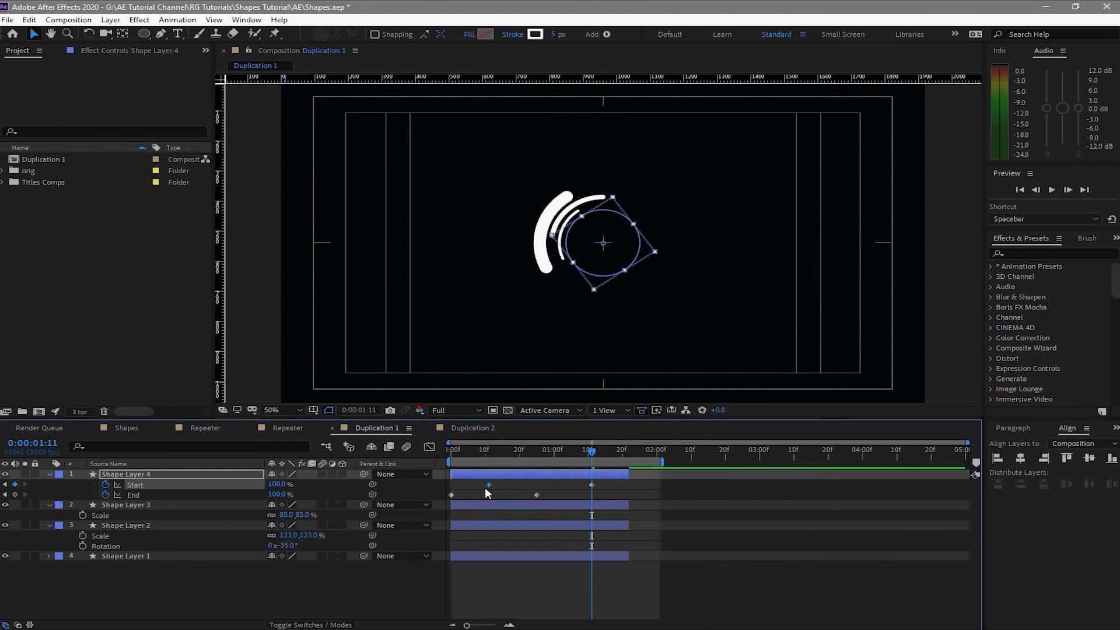
Preview the Duplication 1 animation and collapse the properties of Shape Layers 4, 3 and 2.
{"action": "left_click", "coordinate": [1052, 191]}
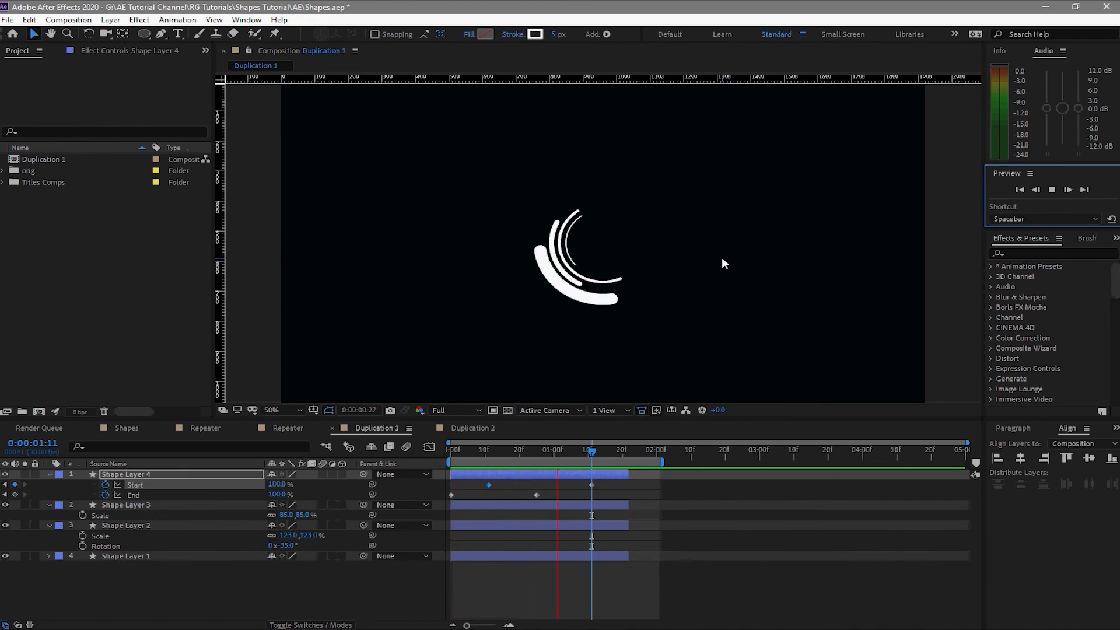
{"action": "left_click", "coordinate": [45, 473]}
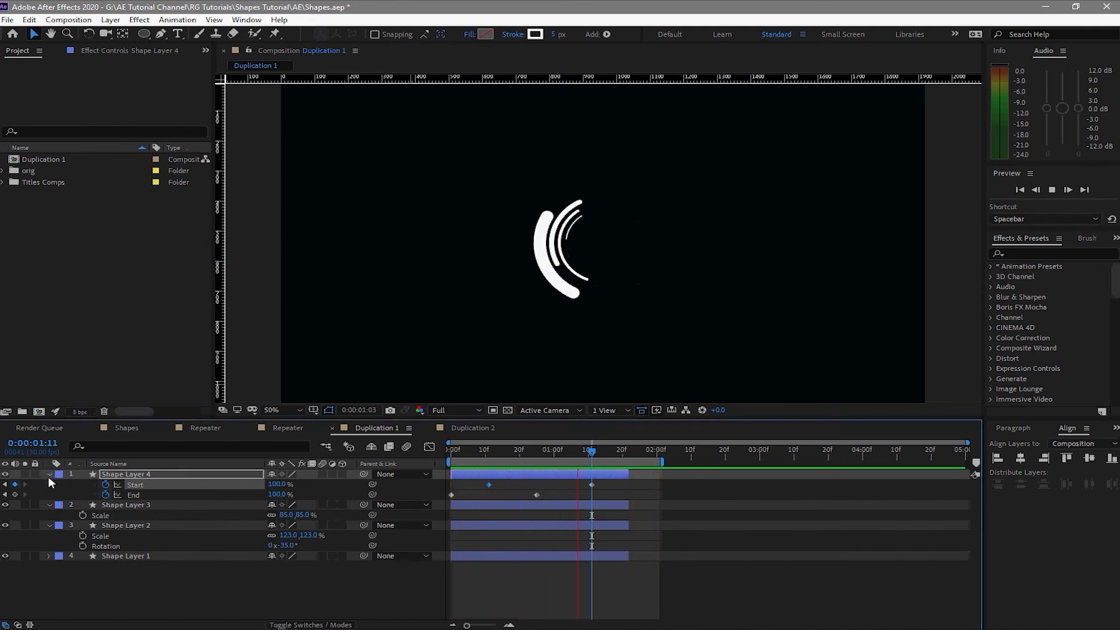
{"action": "left_click", "coordinate": [48, 474]}
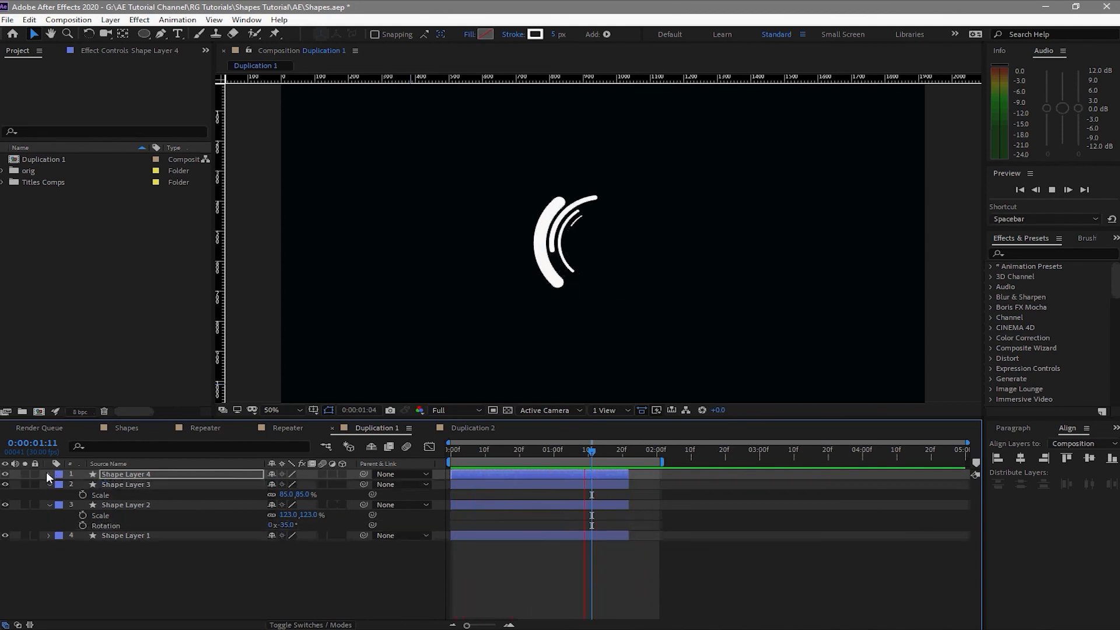
{"action": "left_click", "coordinate": [48, 485]}
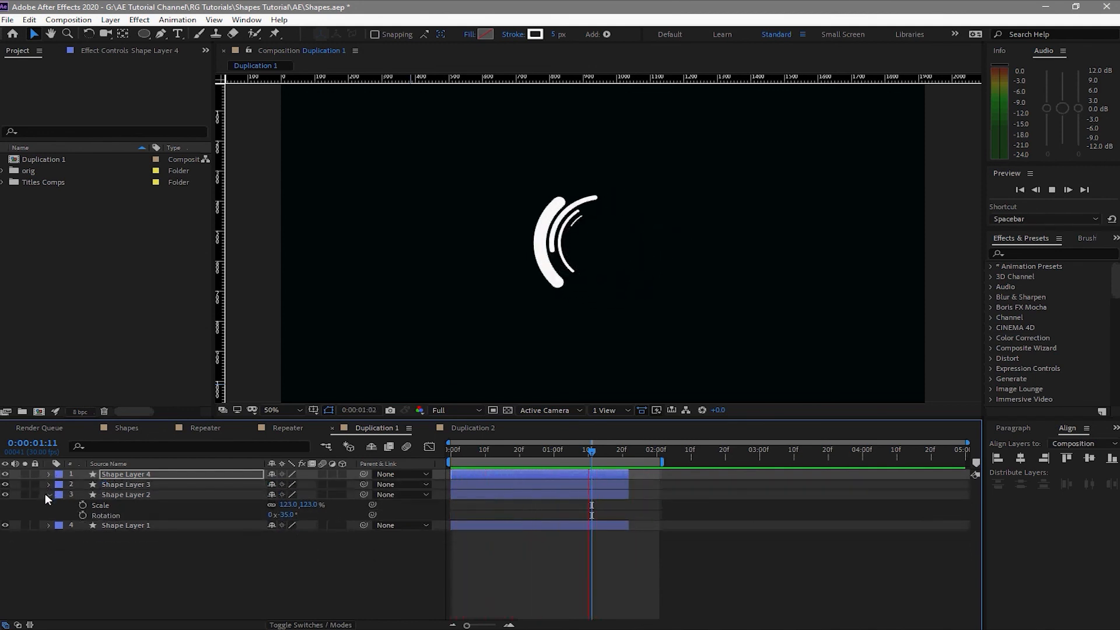
{"action": "left_click", "coordinate": [44, 493]}
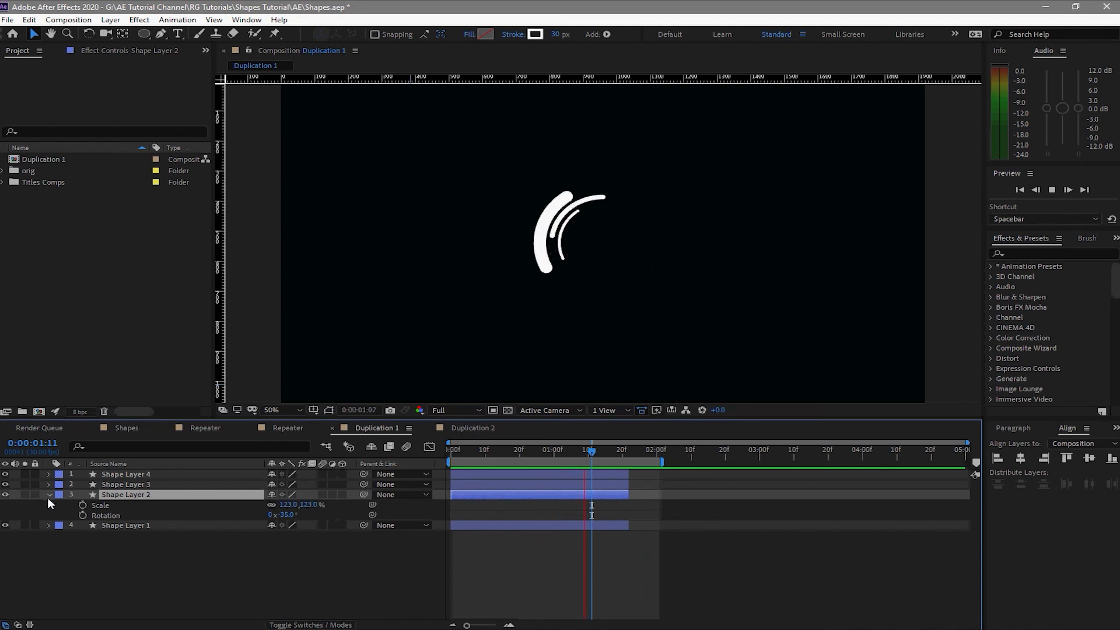
{"action": "left_click", "coordinate": [49, 496]}
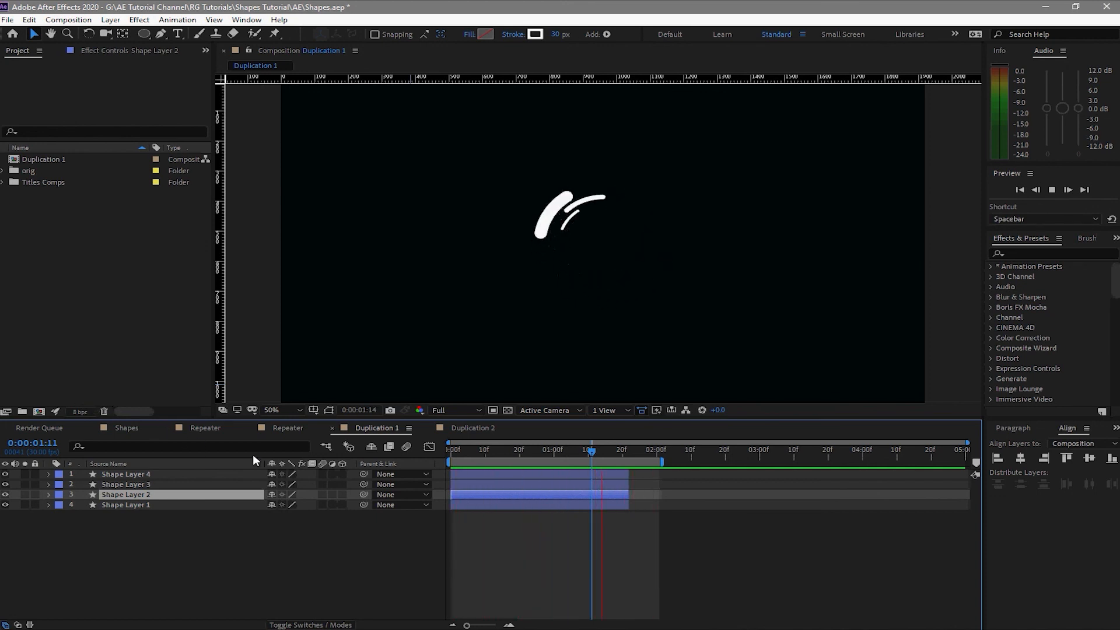
Open the Duplication 2 composition and preview its animation.
{"action": "left_click", "coordinate": [464, 428]}
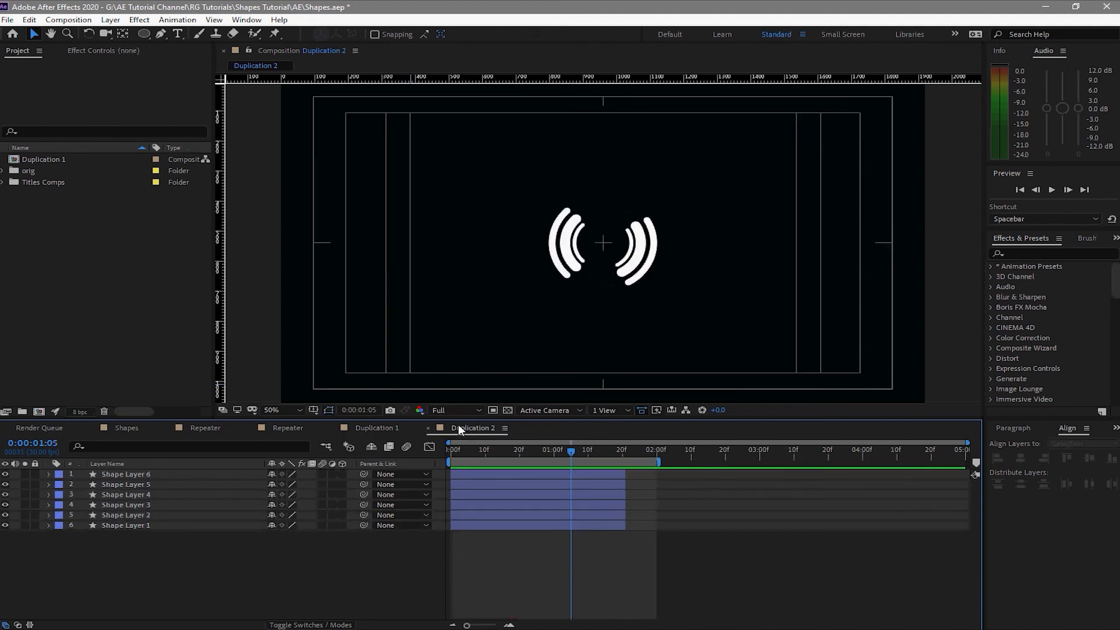
{"action": "left_click", "coordinate": [1051, 190]}
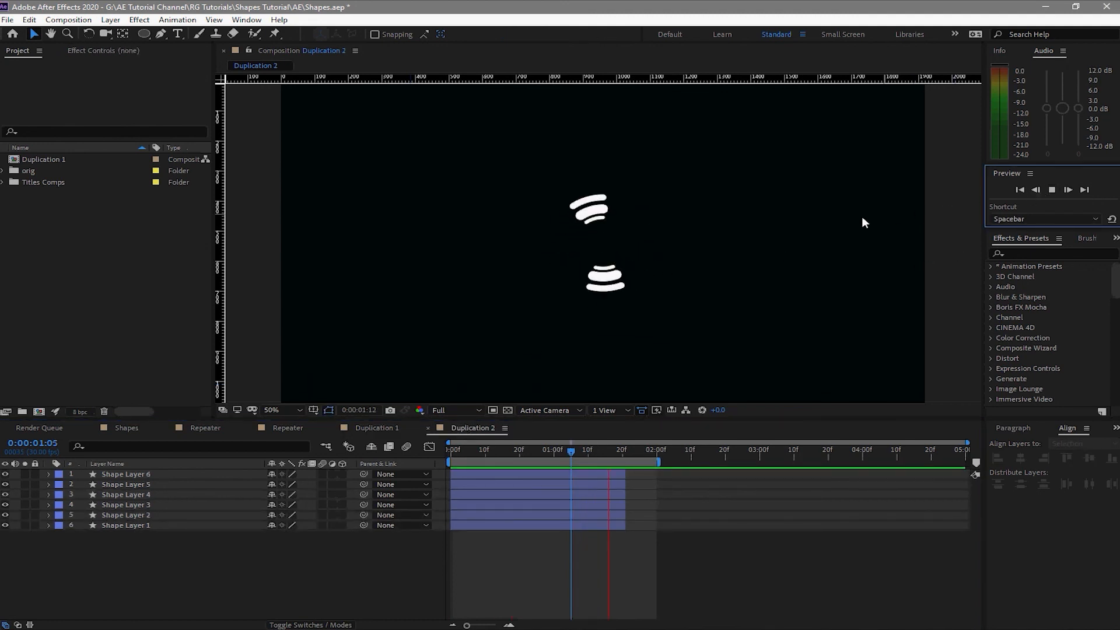